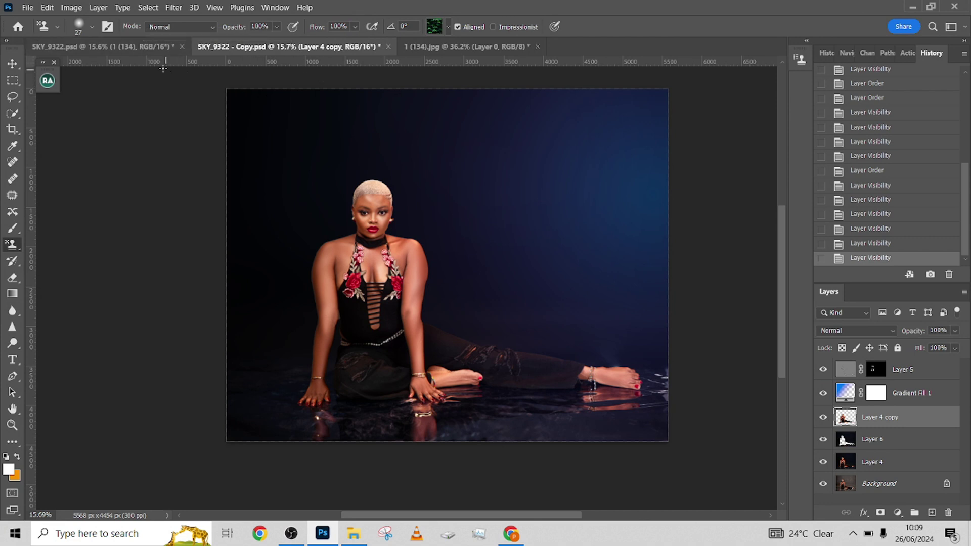
Flip between the finished staircase composite and the portrait copy to compare them
click(153, 49)
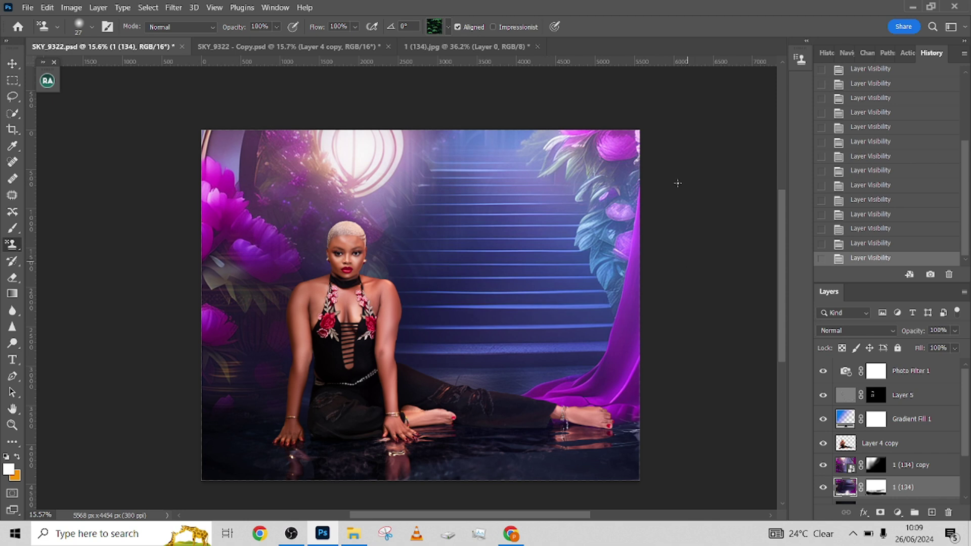
click(251, 50)
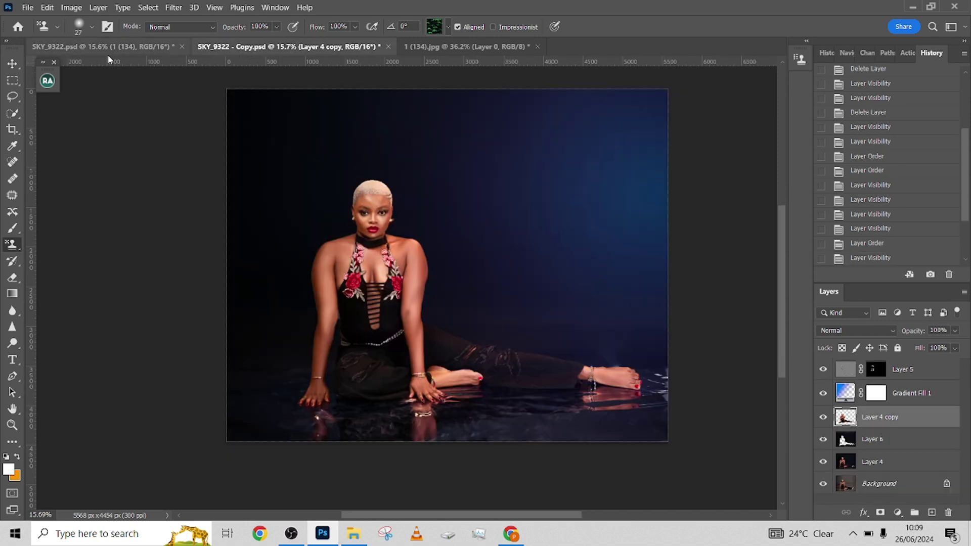
click(111, 45)
click(256, 48)
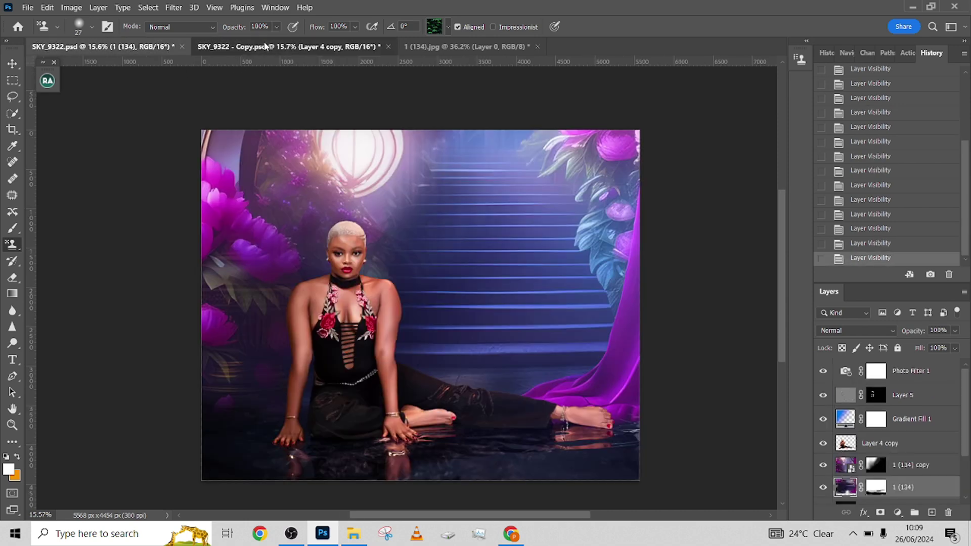
click(126, 49)
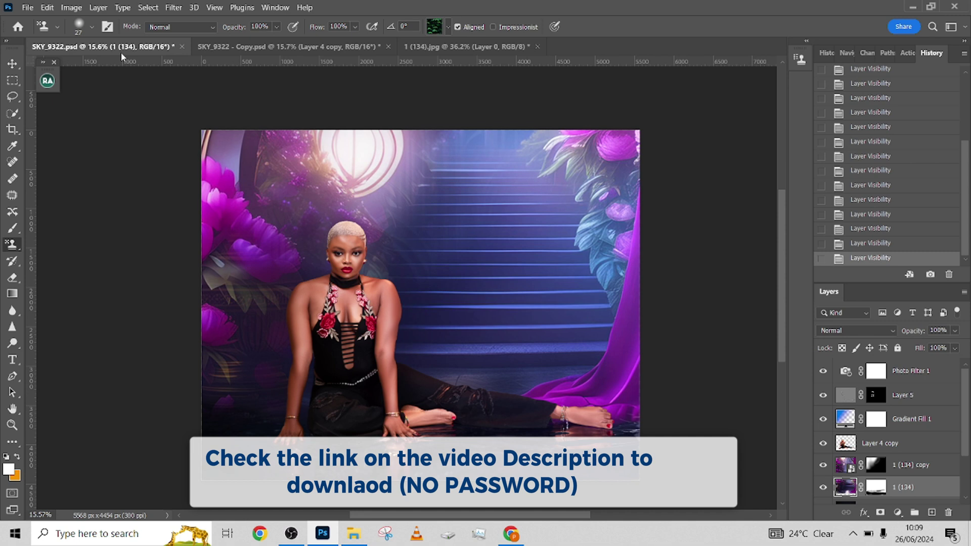
click(288, 46)
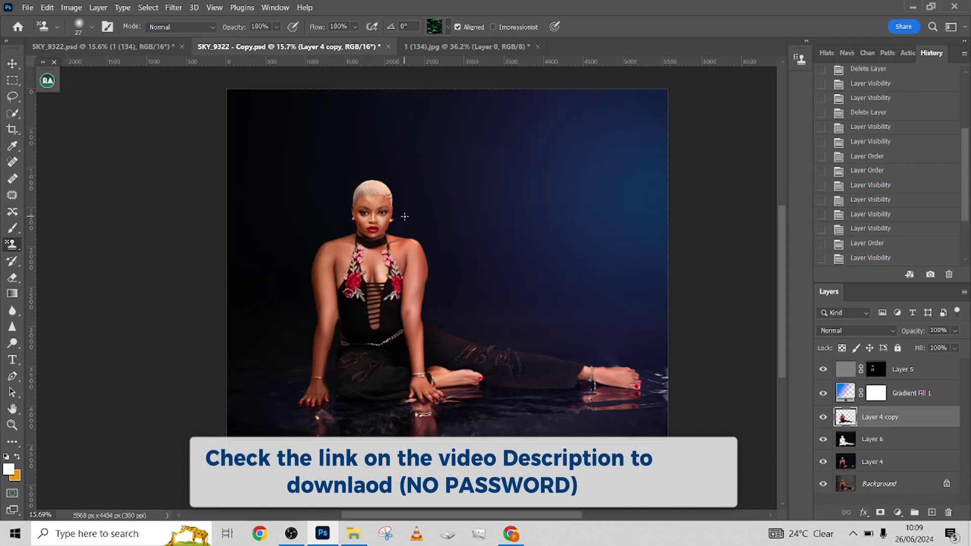
Show only the original grey Background photo, restore all layers, then view SKY_9322.psd
alt+click(823, 484)
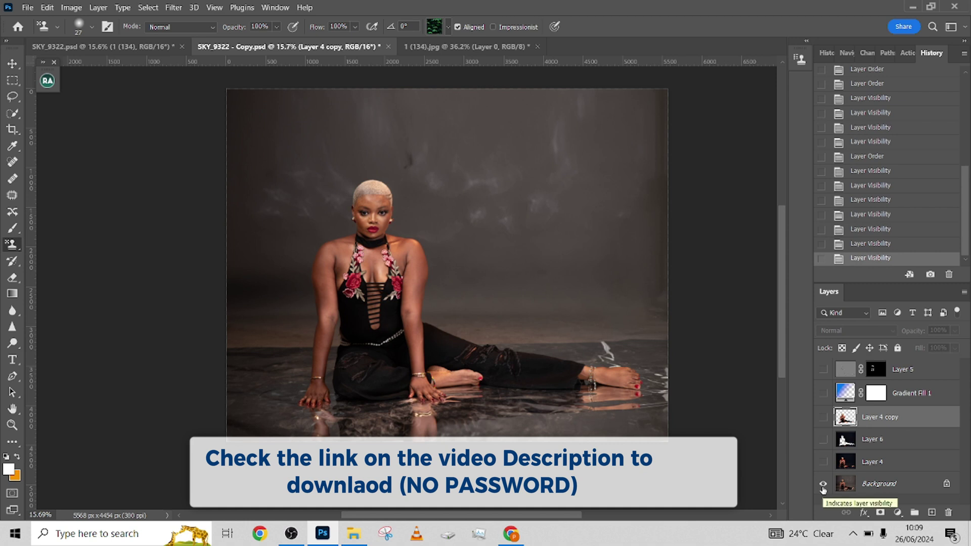
alt+click(823, 485)
alt+click(823, 485)
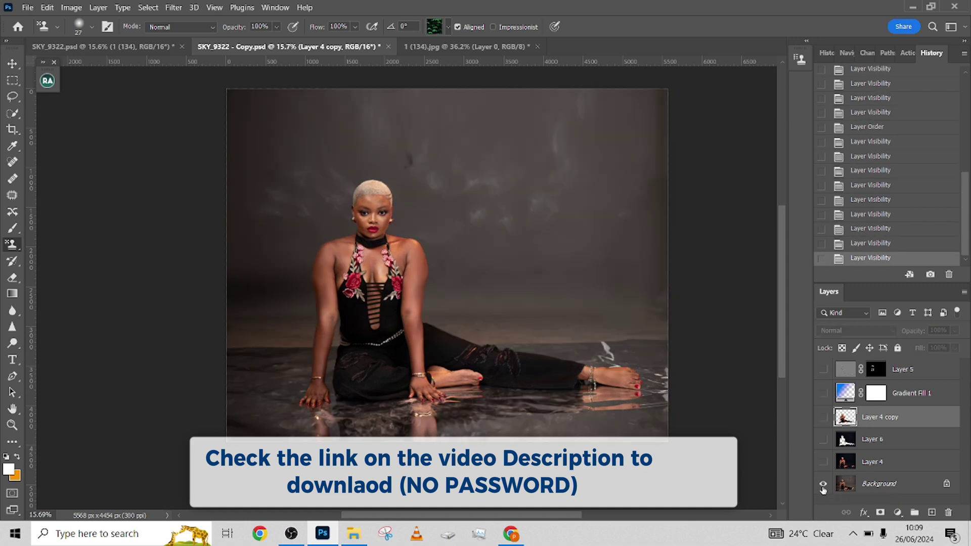
alt+click(823, 485)
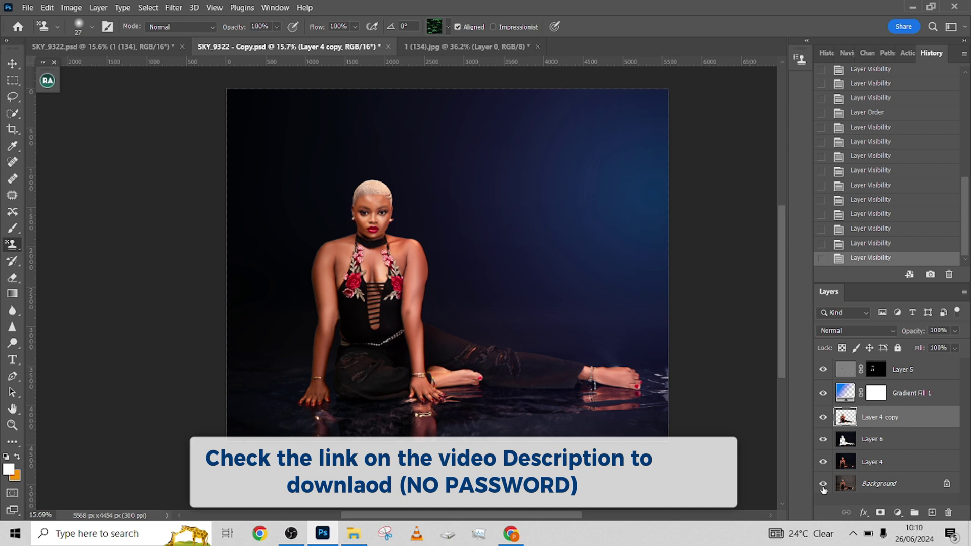
alt+click(823, 485)
alt+click(823, 485)
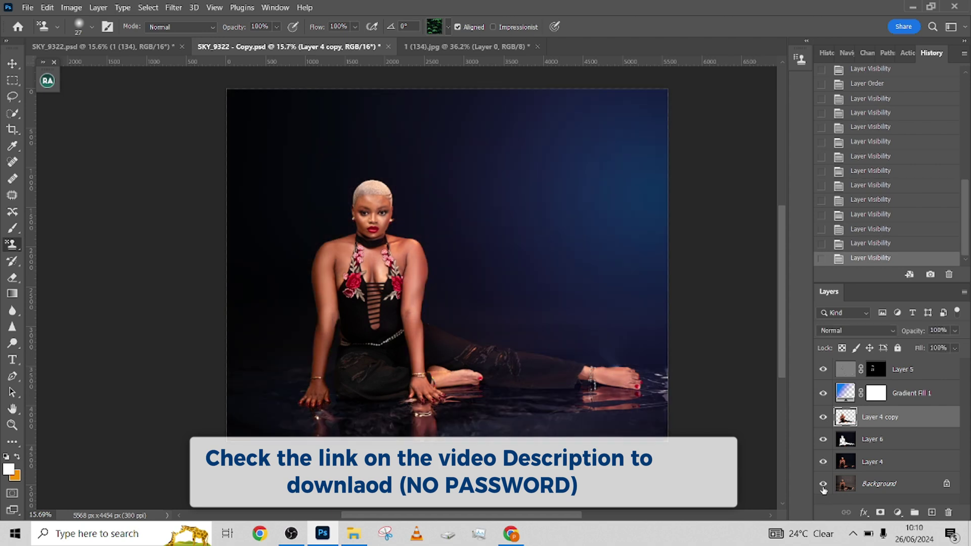
click(156, 45)
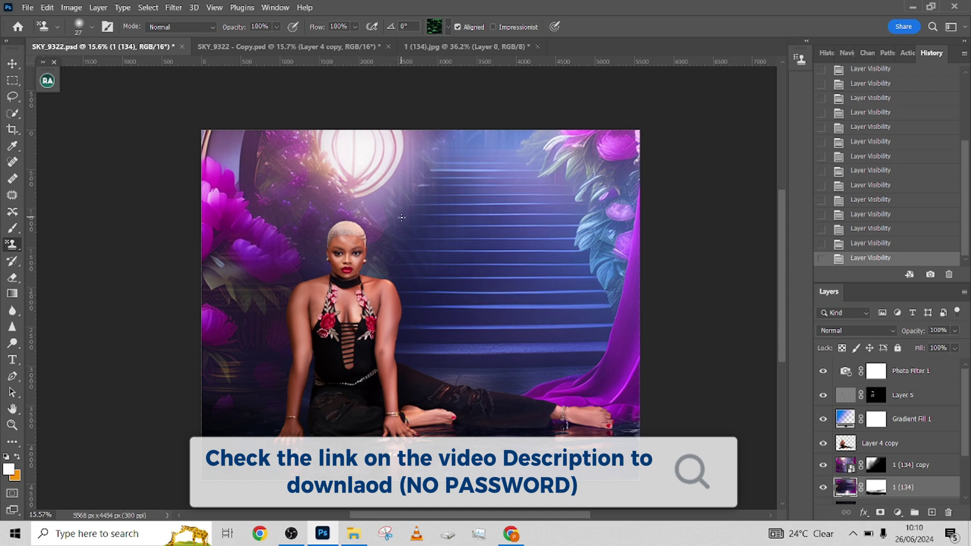
Bring up 1 (134).jpg after comparing it with SKY_9322.psd, and pick the Move tool
click(468, 46)
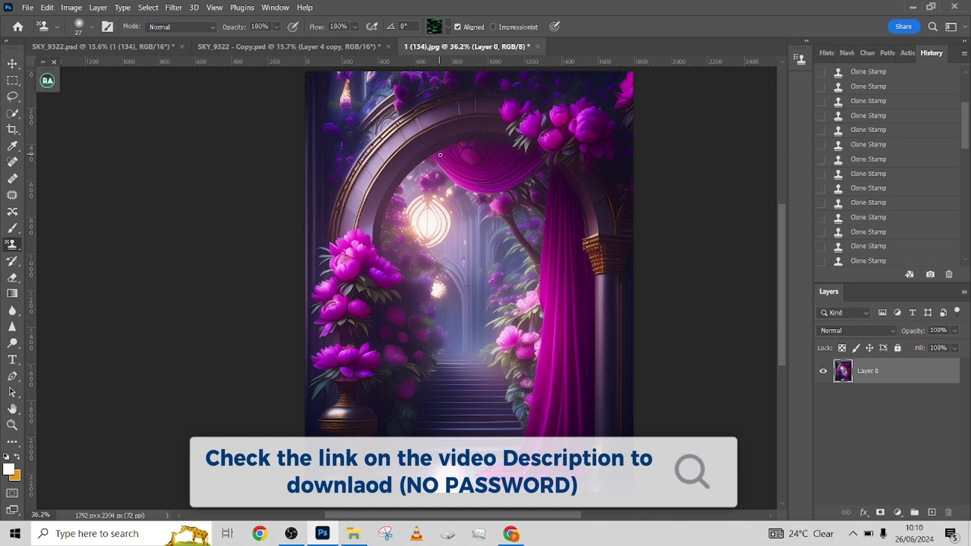
click(119, 48)
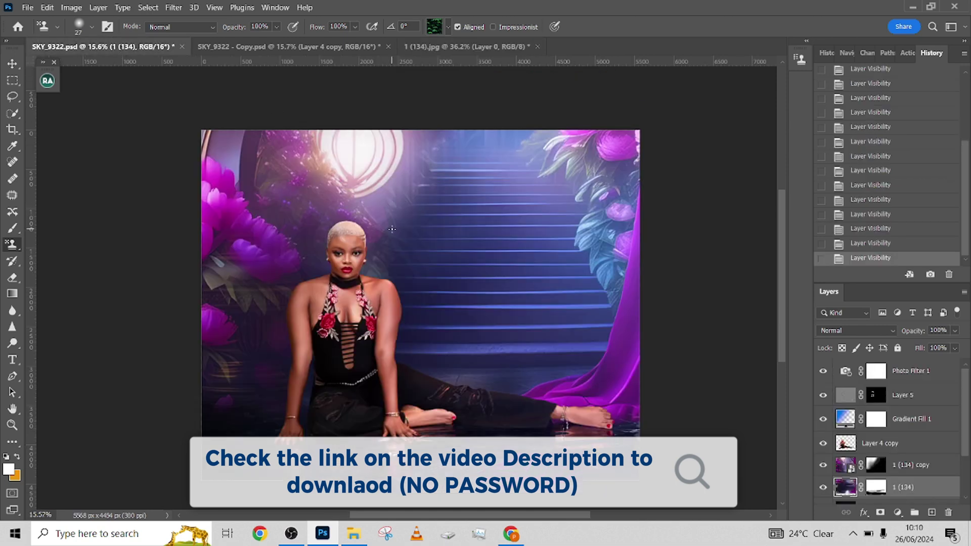
click(410, 47)
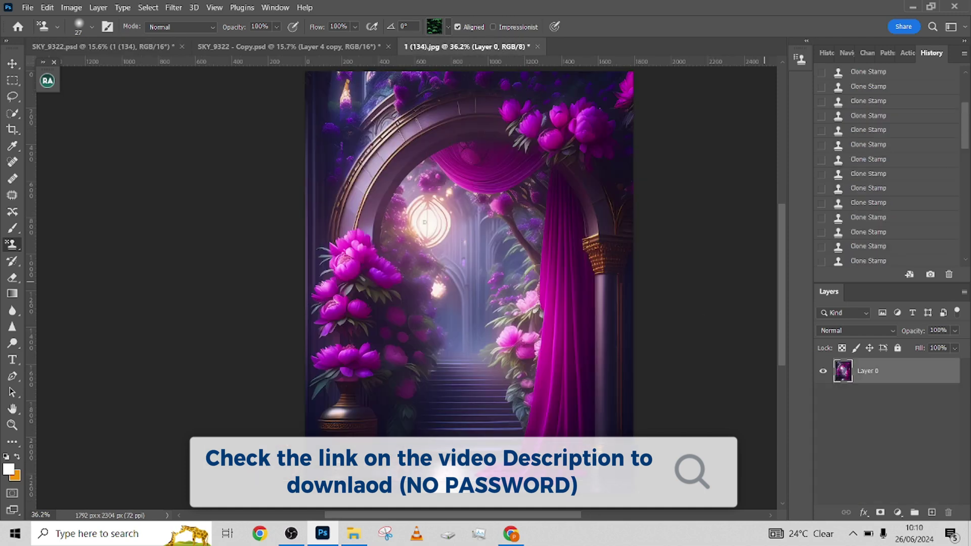
key(v)
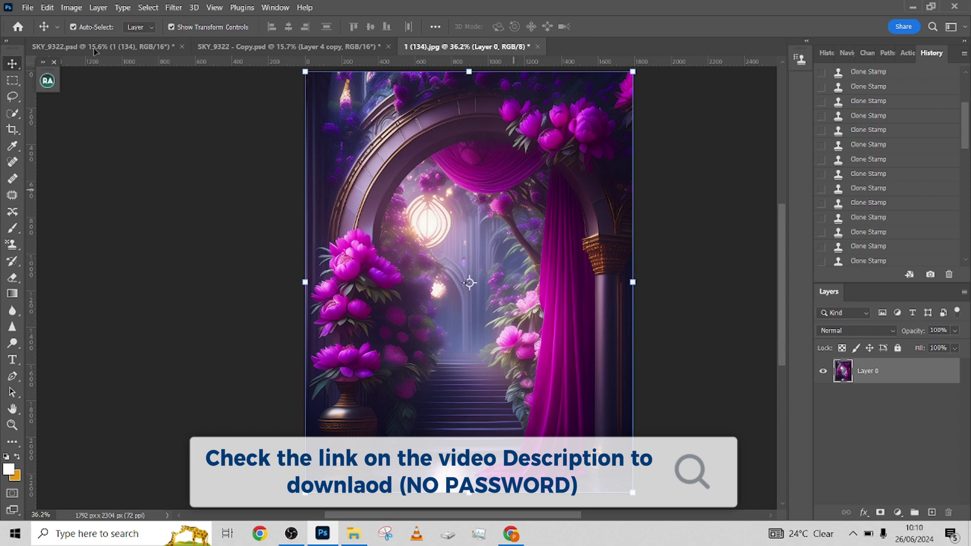
Drag the archway layer into SKY_9322 - Copy.psd as Layer 7 and start resizing it
drag(524, 236, 446, 185)
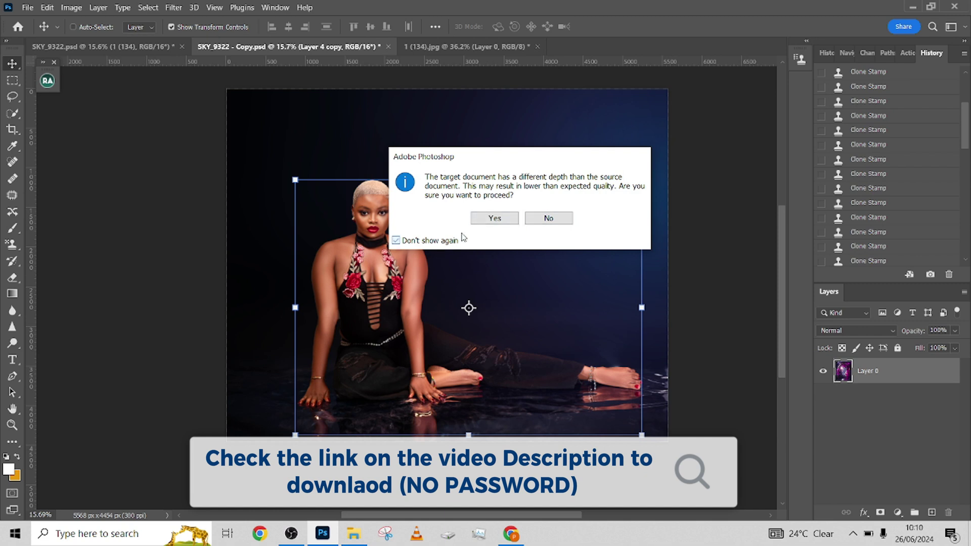
click(490, 218)
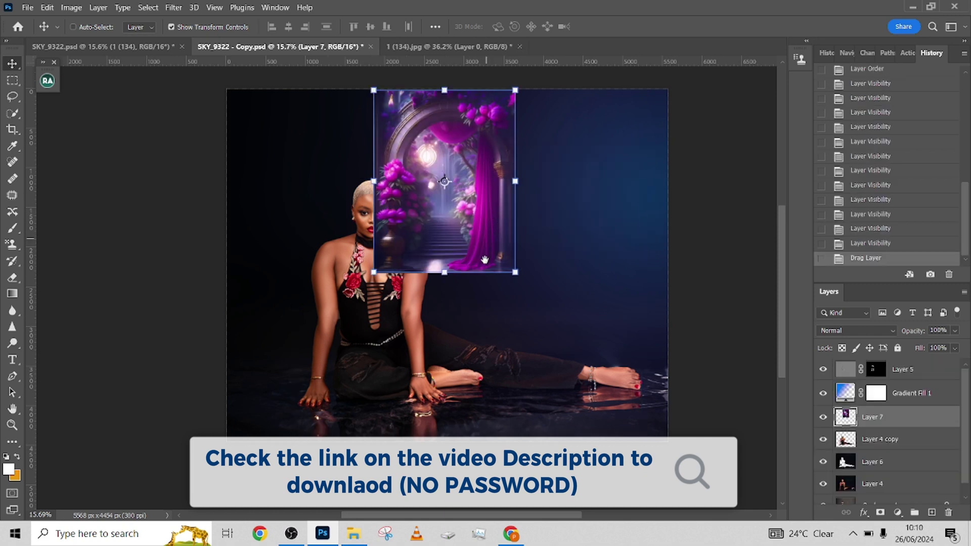
drag(485, 257, 685, 491)
drag(523, 357, 543, 246)
drag(684, 398, 723, 444)
drag(584, 268, 600, 224)
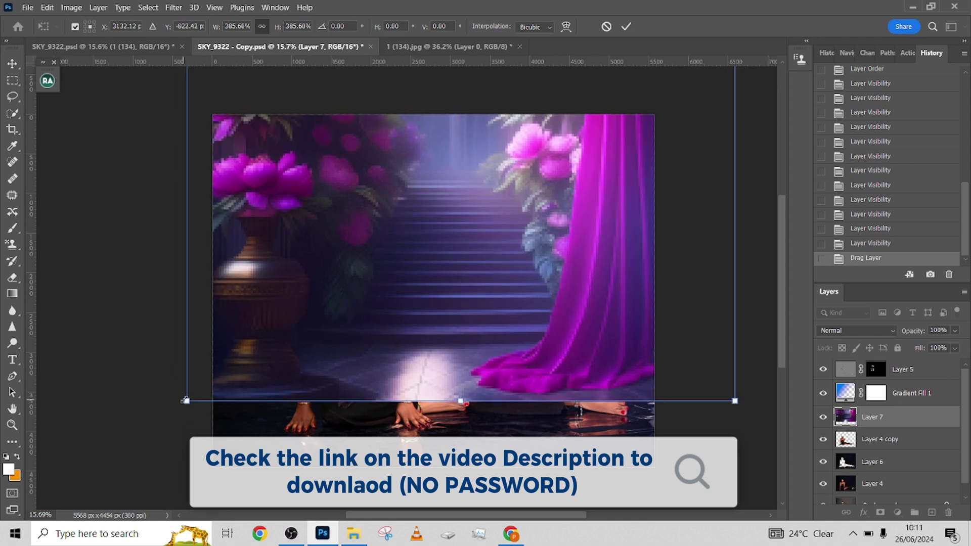
Scale and stretch Layer 7 to 356% by 285% so it fills the canvas, then commit
drag(187, 400, 214, 366)
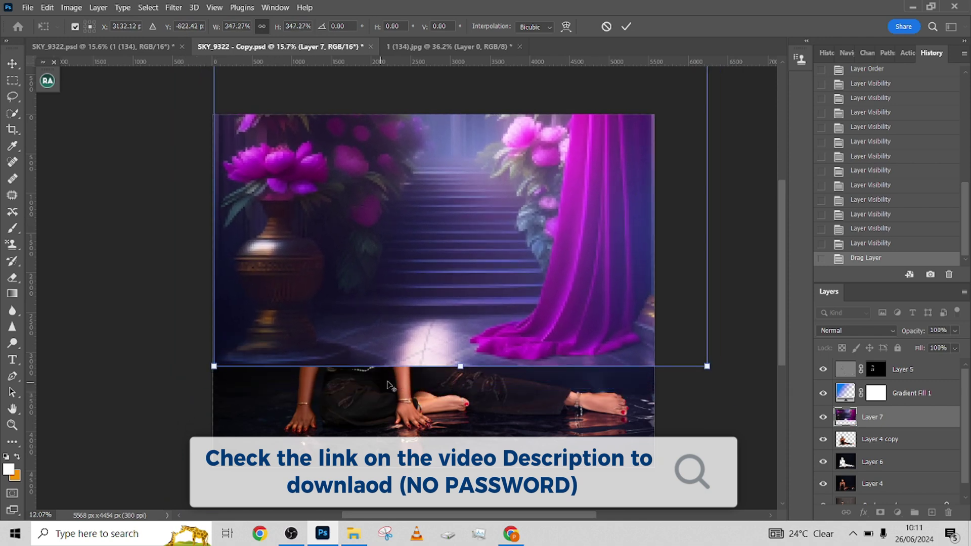
scroll(390, 258, down, 5)
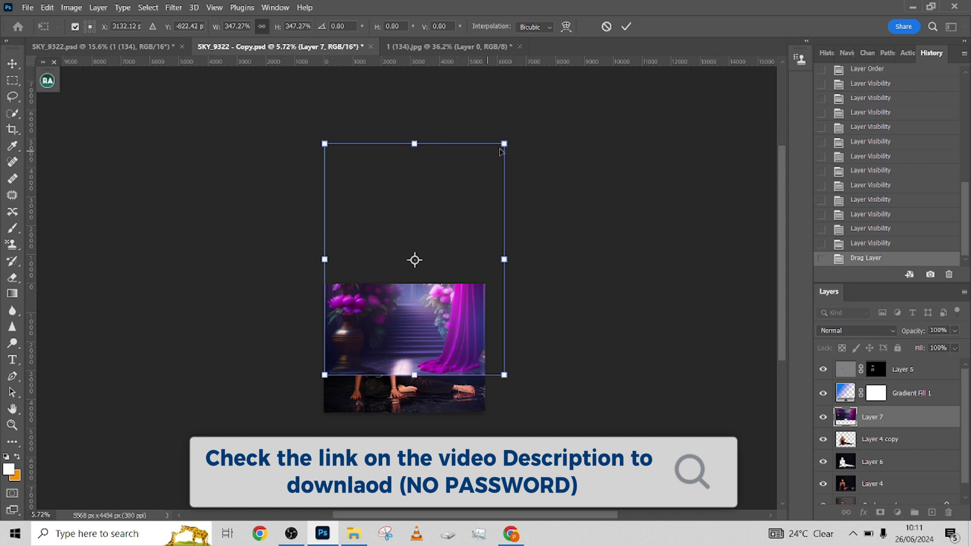
drag(504, 143, 494, 184)
drag(440, 294, 442, 336)
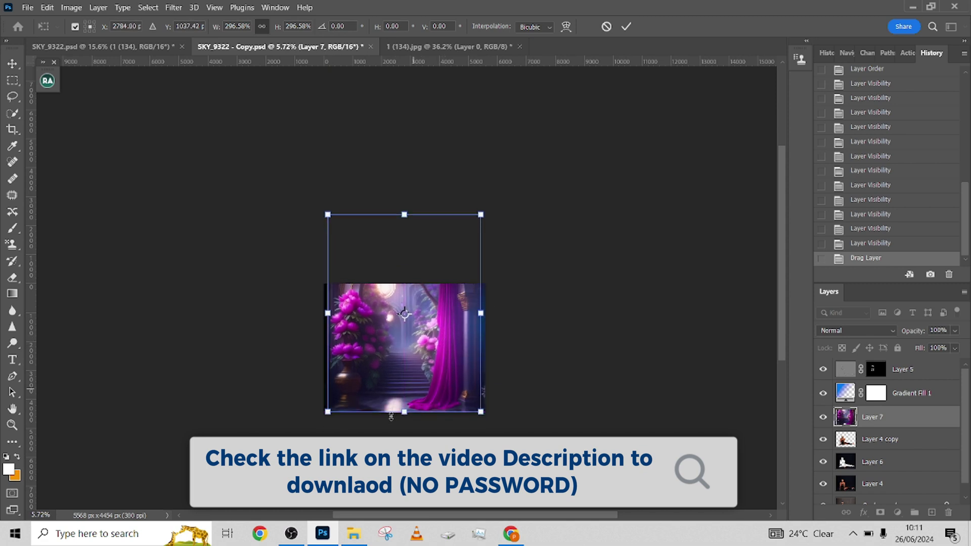
drag(405, 412, 406, 397)
drag(423, 341, 403, 373)
scroll(425, 345, up, 3)
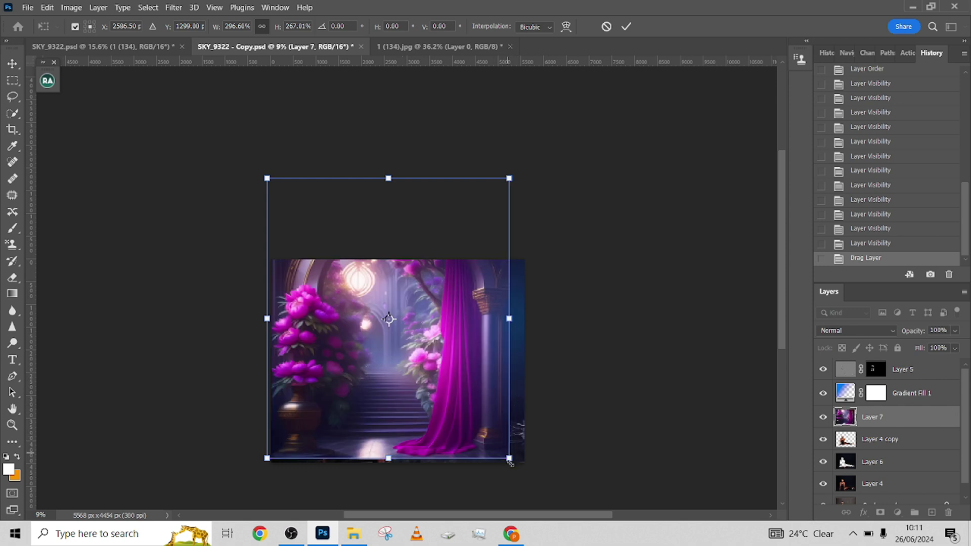
drag(510, 459, 527, 436)
mouse_move(264, 310)
mouse_down()
mouse_move(242, 310)
mouse_move(275, 314)
mouse_up()
drag(524, 434, 529, 407)
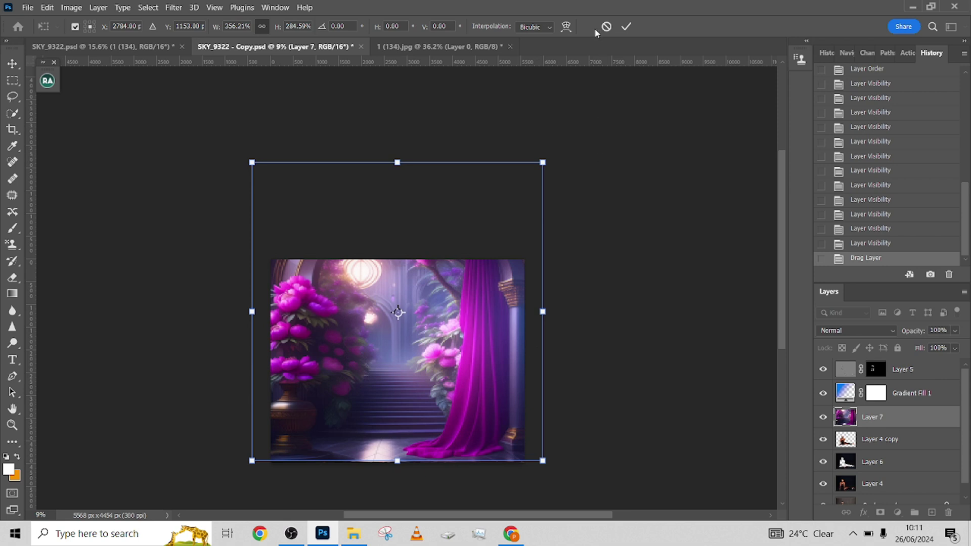
click(626, 26)
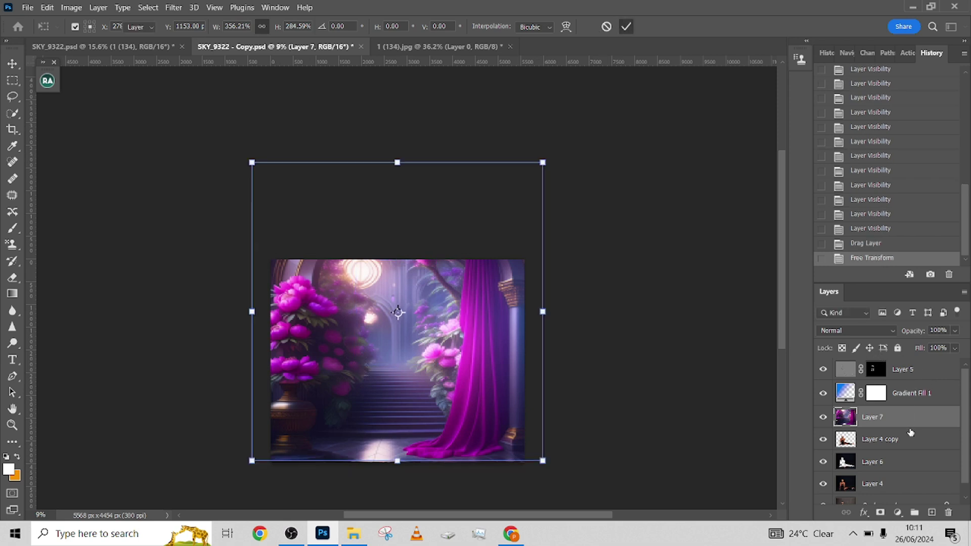
Move Layer 7 beneath the model layer and scale the backdrop down behind her
drag(914, 413, 909, 439)
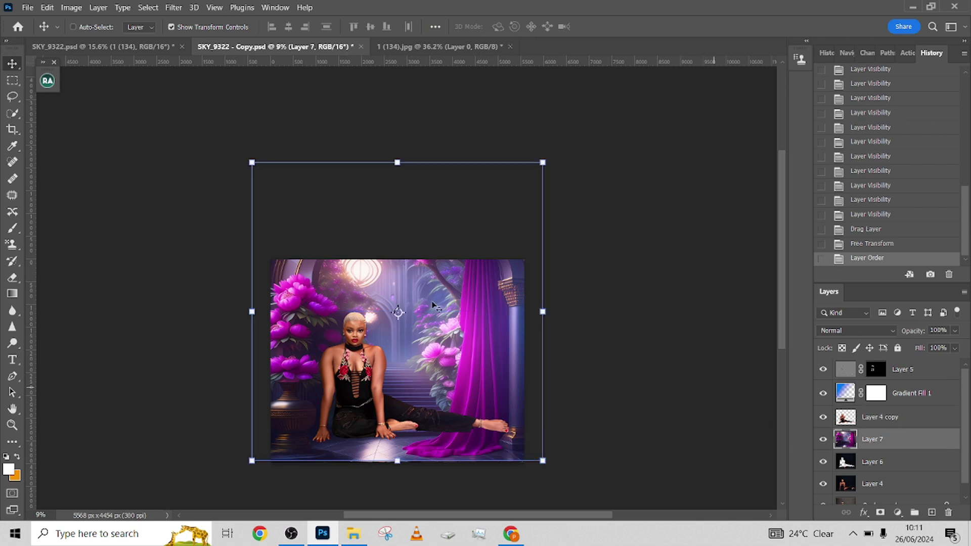
drag(387, 376, 384, 326)
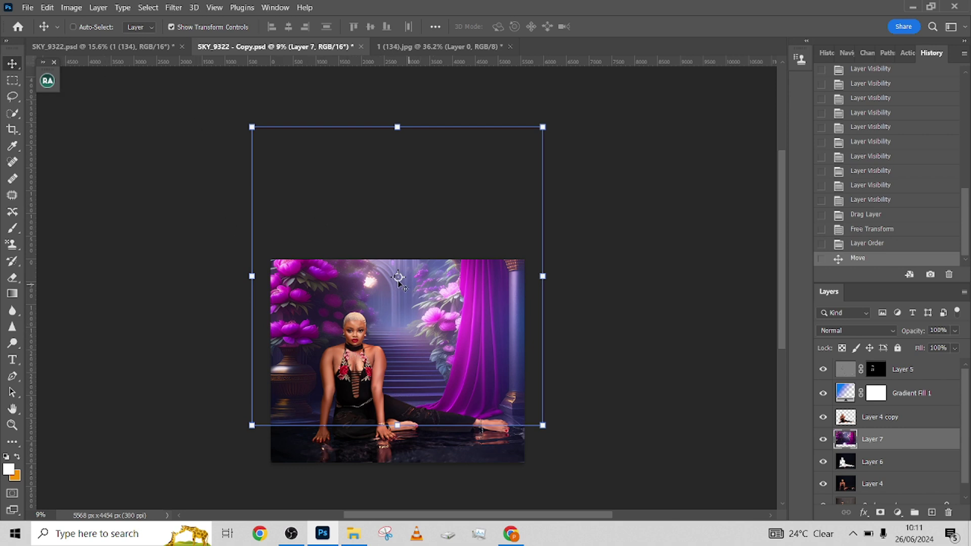
drag(398, 277, 355, 353)
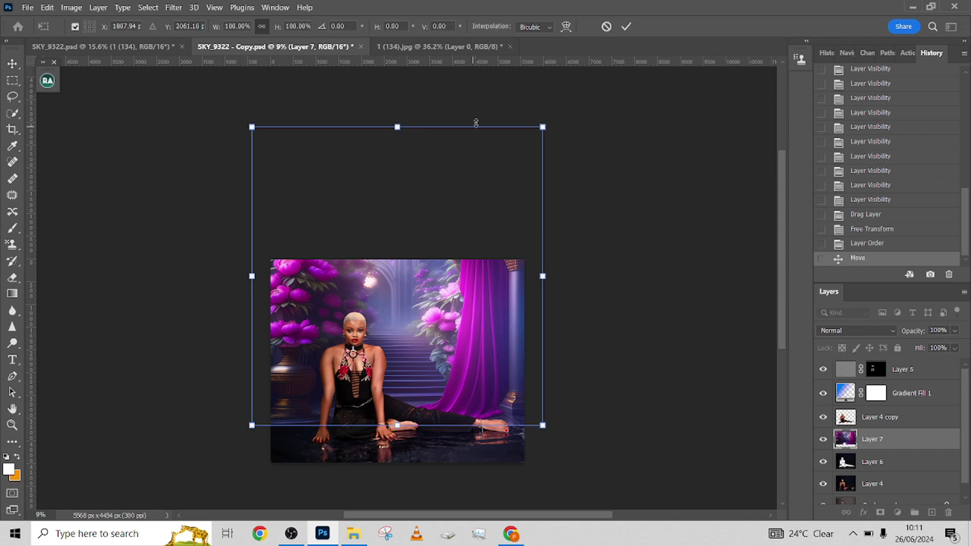
drag(542, 127, 513, 195)
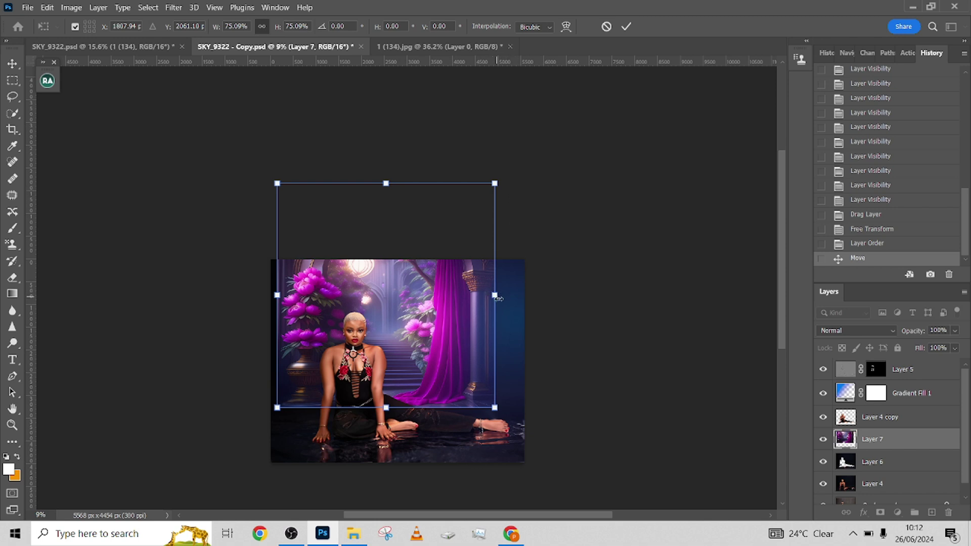
drag(497, 298, 574, 299)
Fine-tune the backdrop's width and top-left corner, then apply the resize
drag(277, 295, 249, 297)
drag(570, 301, 543, 304)
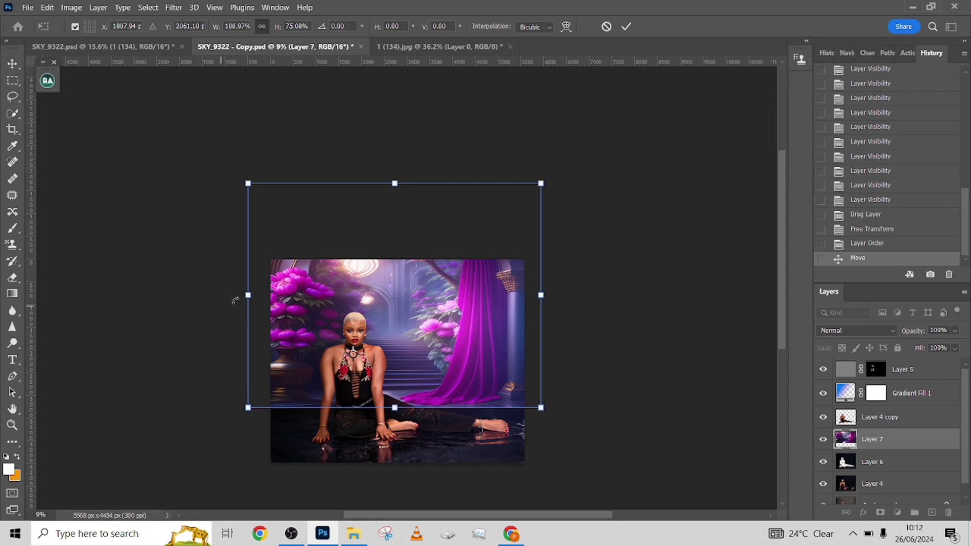
drag(248, 295, 276, 296)
drag(381, 341, 375, 349)
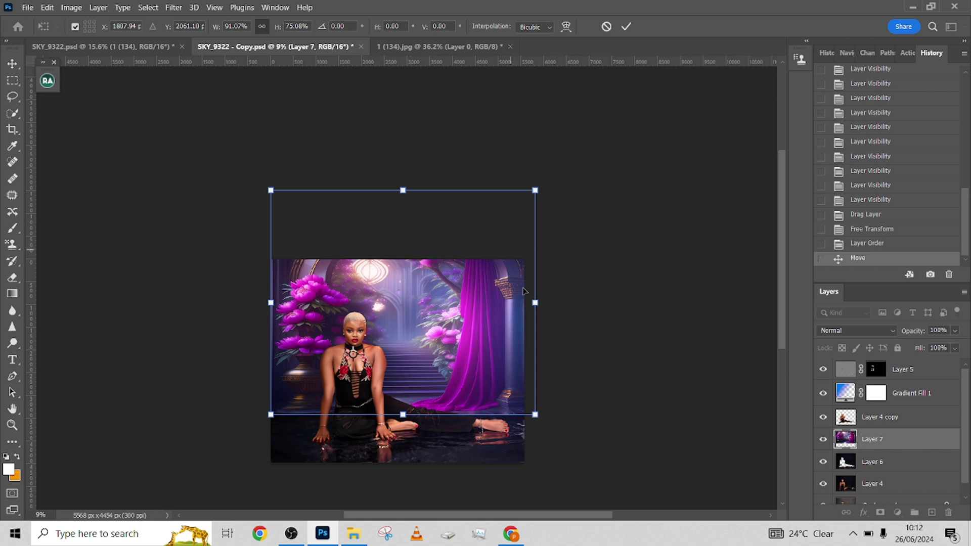
drag(535, 303, 523, 302)
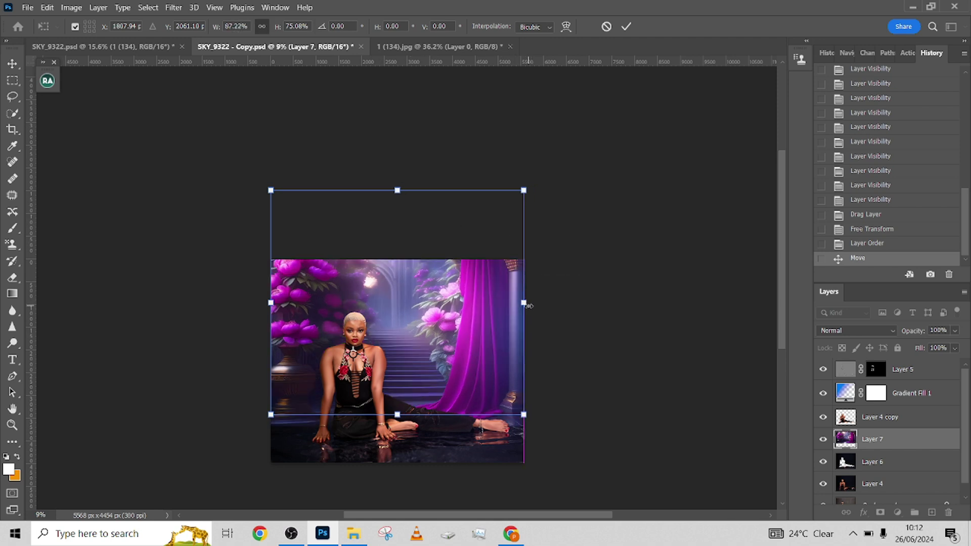
mouse_move(271, 190)
mouse_down()
mouse_move(256, 182)
mouse_move(252, 205)
mouse_move(272, 200)
mouse_up()
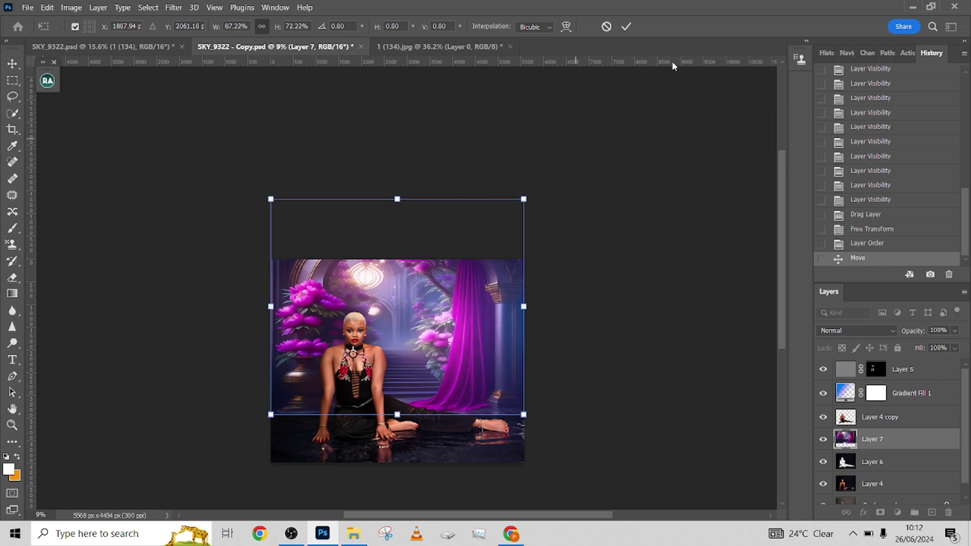
click(630, 23)
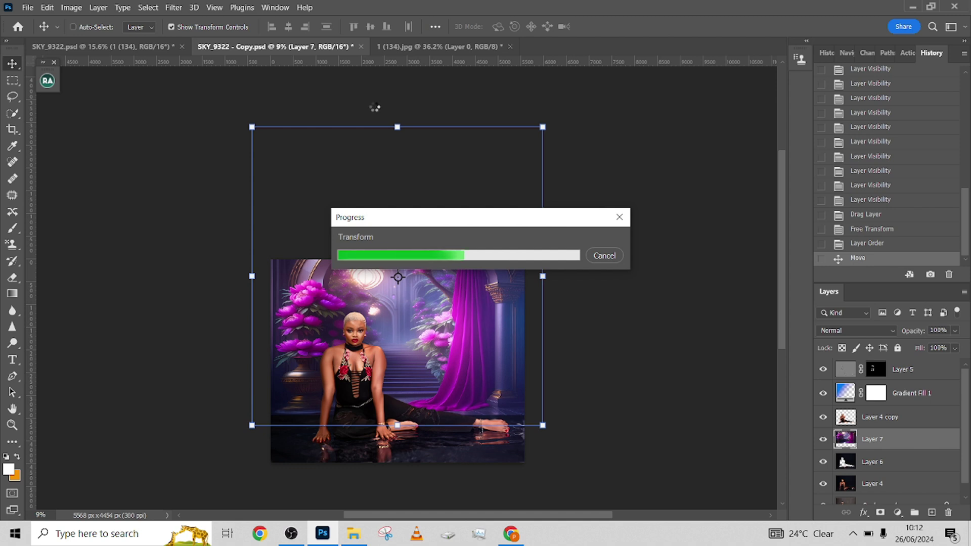
Compare with the reference and source, then scale Layer 7 to about 125.81% and narrow it
click(112, 46)
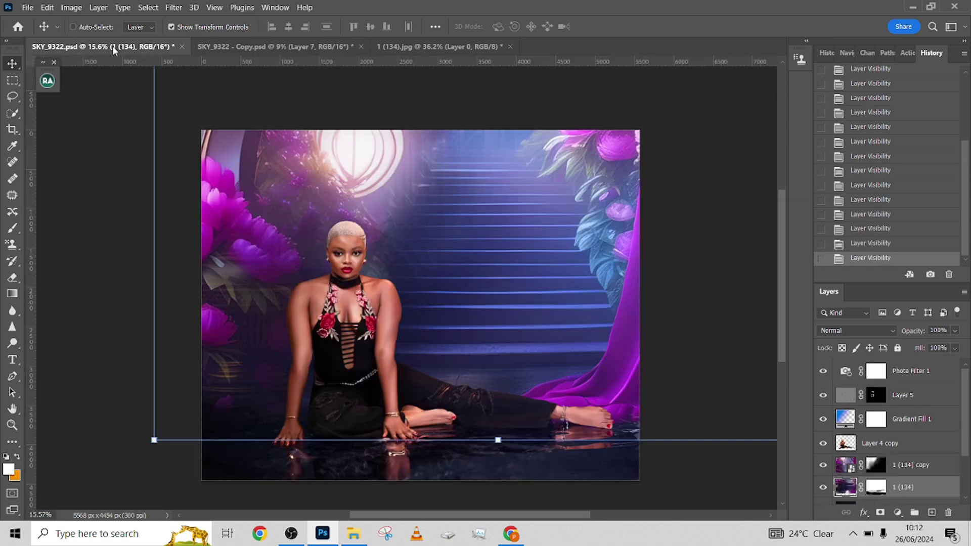
click(437, 48)
click(217, 48)
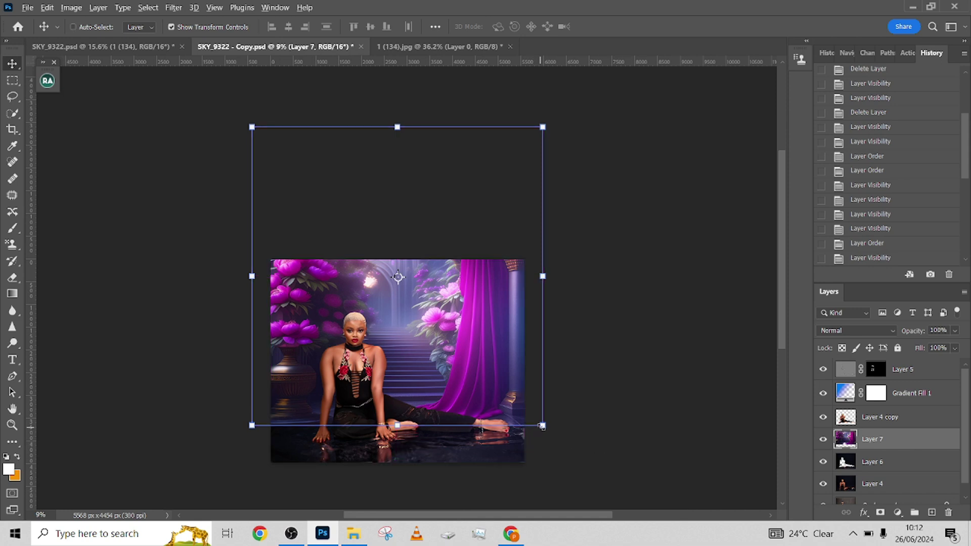
drag(542, 427, 524, 394)
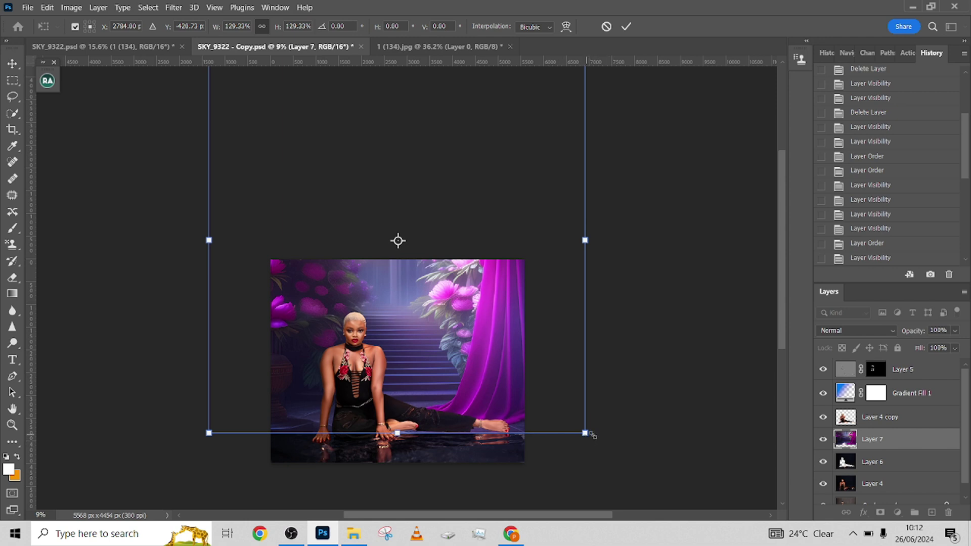
mouse_move(584, 433)
mouse_down()
mouse_move(559, 411)
mouse_move(570, 437)
mouse_up()
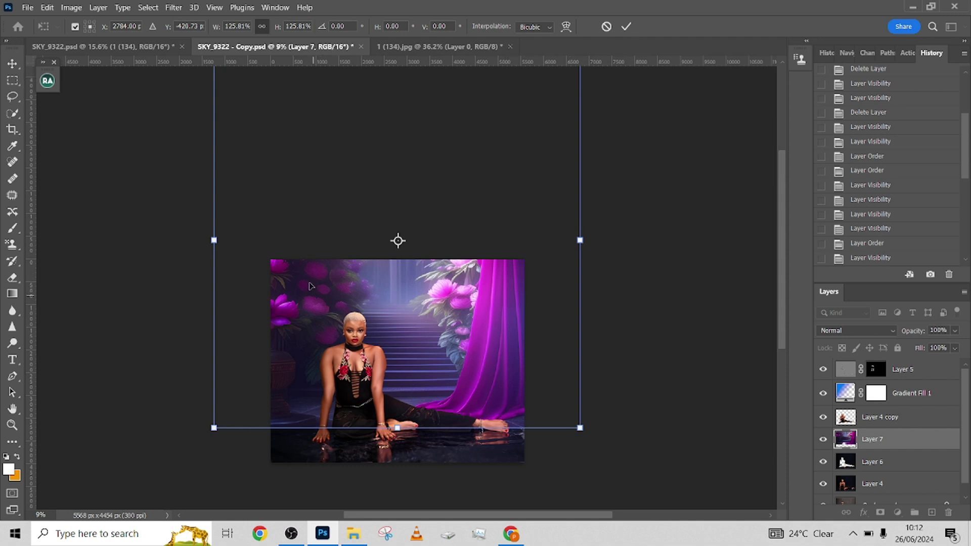
drag(209, 238, 258, 245)
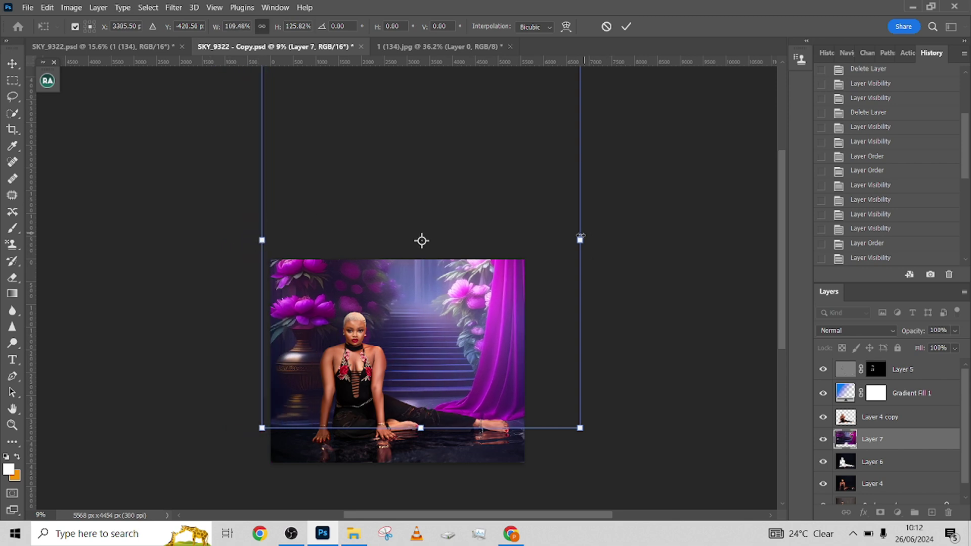
drag(580, 235, 574, 238)
drag(449, 356, 475, 351)
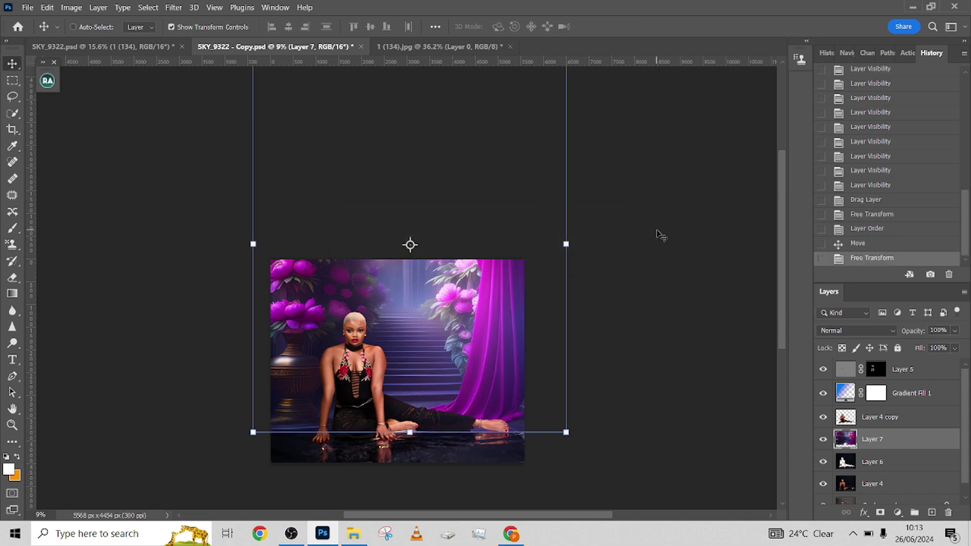
Recheck the reference, then shrink Layer 7 to about 85% and move it up and right
click(119, 50)
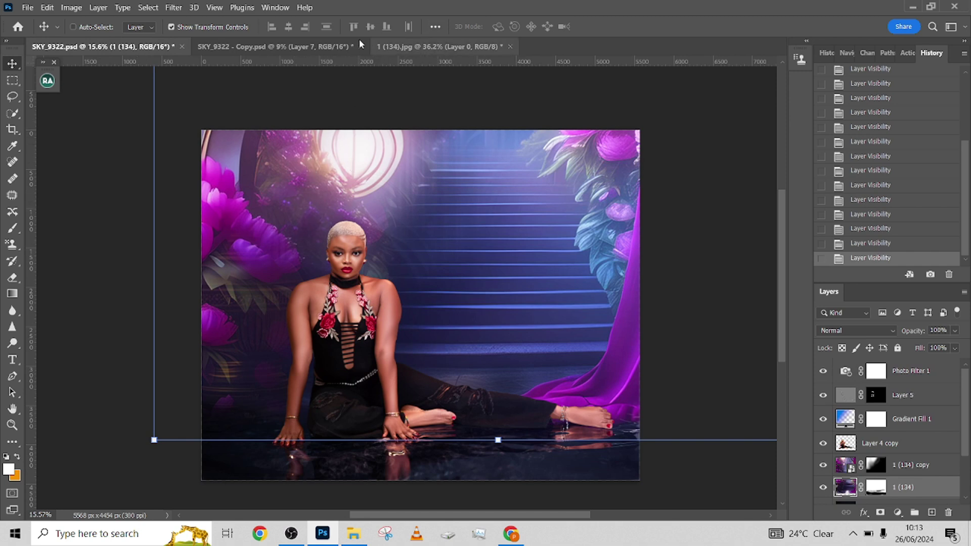
click(262, 46)
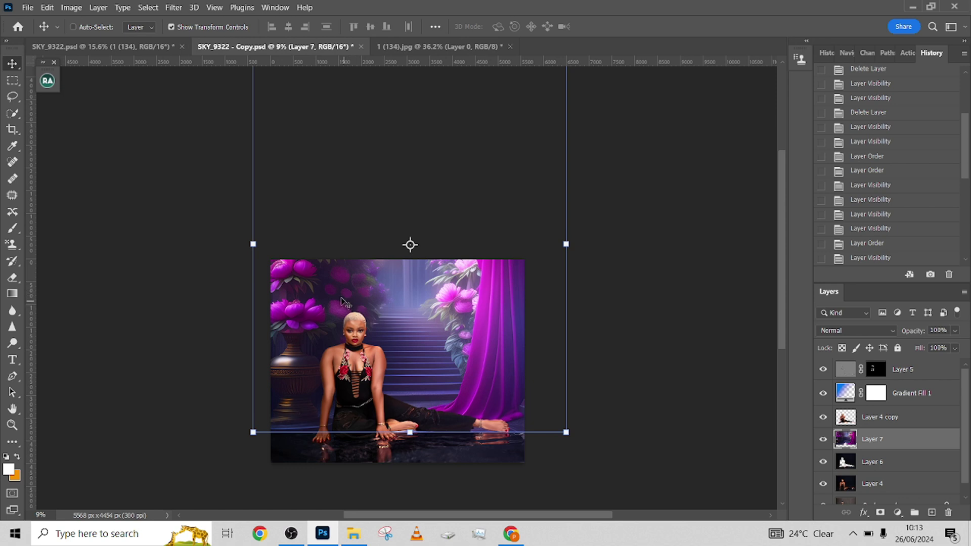
drag(345, 303, 335, 353)
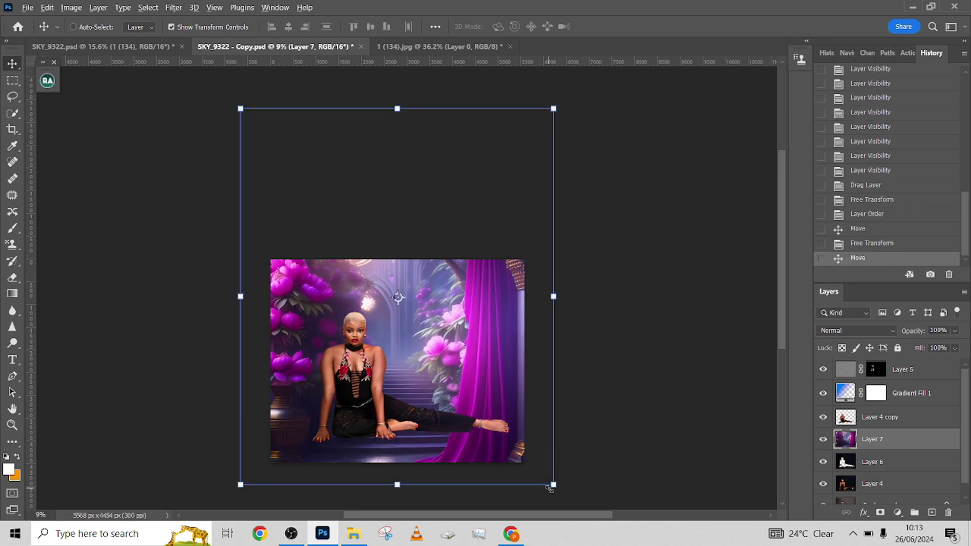
drag(553, 484, 542, 419)
drag(484, 386, 483, 374)
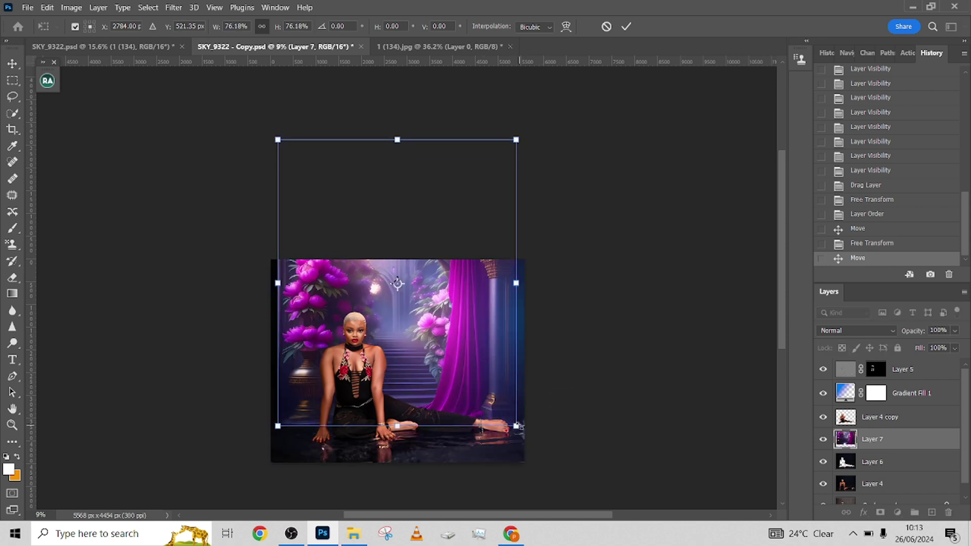
drag(515, 440, 610, 500)
drag(446, 341, 473, 271)
Shrink Layer 7 to 93.08%, shift it down-left and apply the transform
scroll(475, 343, down, 3)
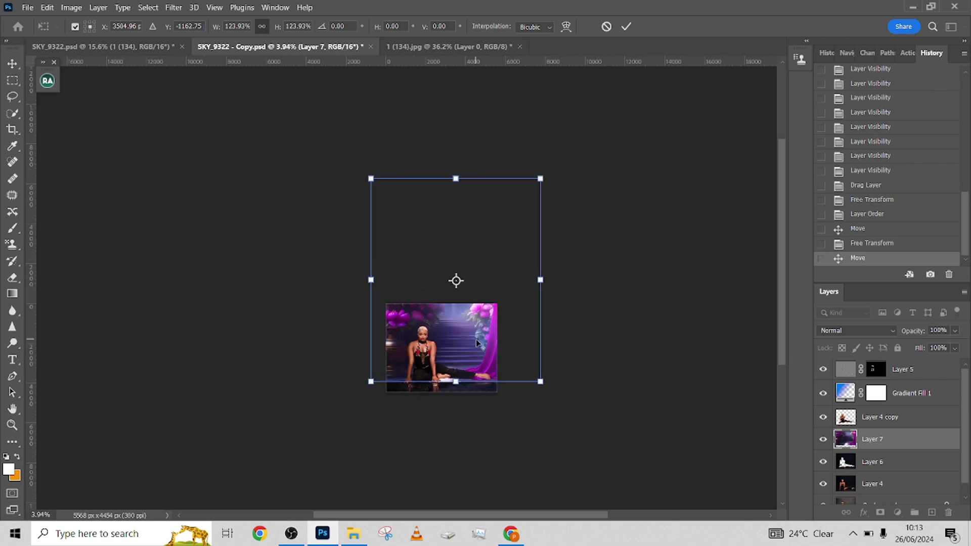
drag(546, 172, 525, 199)
scroll(476, 331, up, 2)
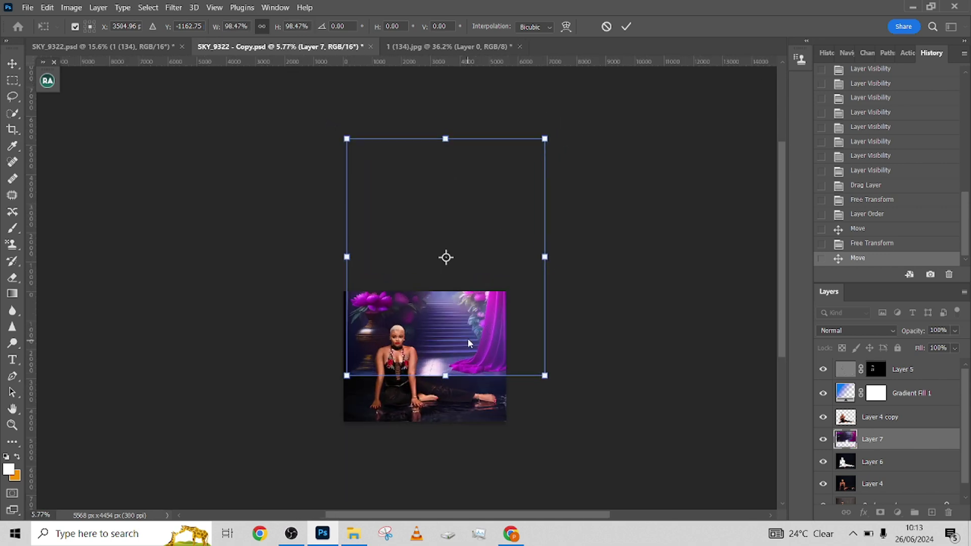
drag(468, 343, 455, 370)
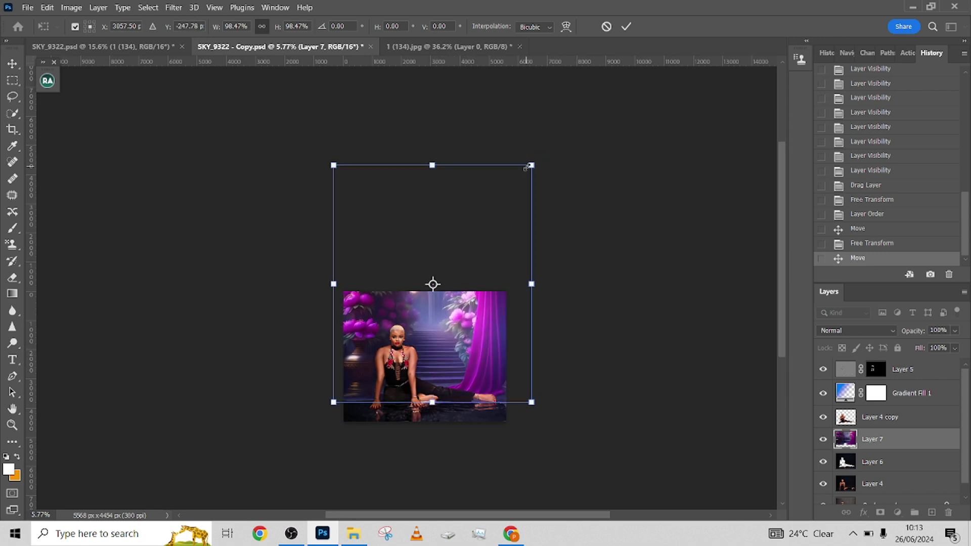
drag(533, 406, 498, 389)
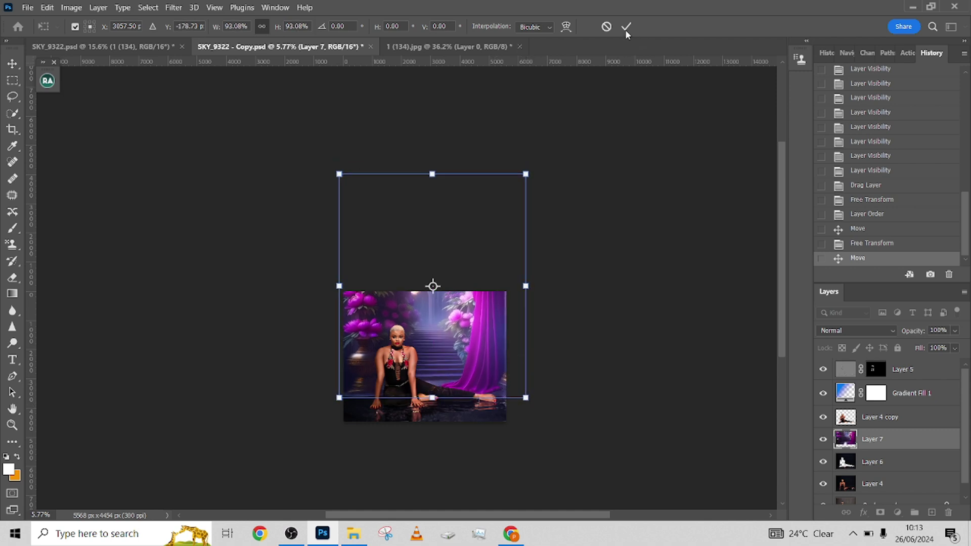
click(627, 27)
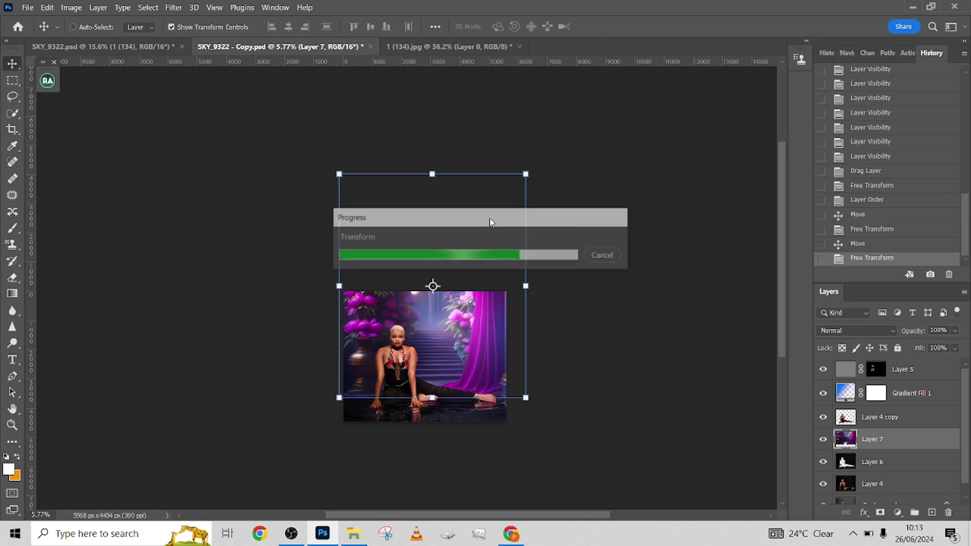
After checking the reference, undo a trial narrowing of Layer 7 and duplicate it as Layer 7 copy
click(147, 47)
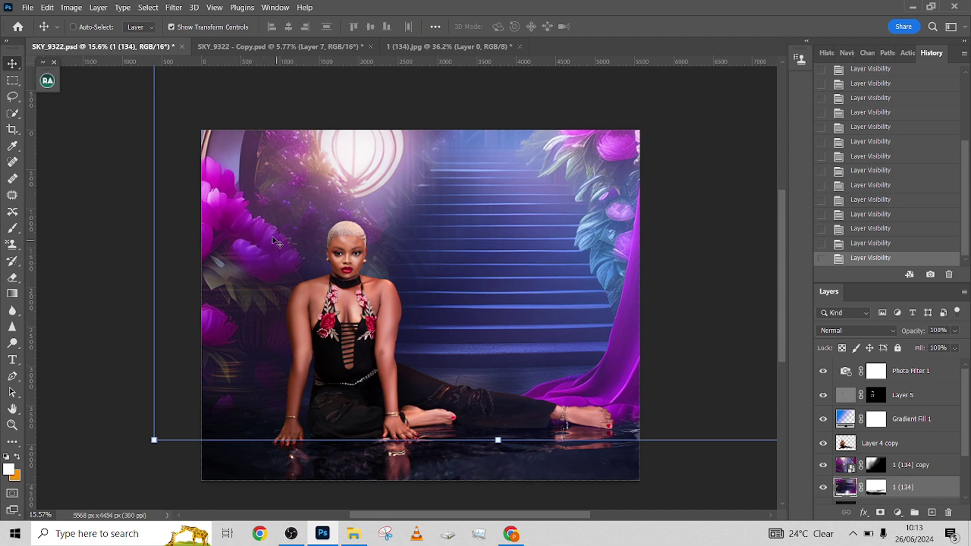
click(301, 52)
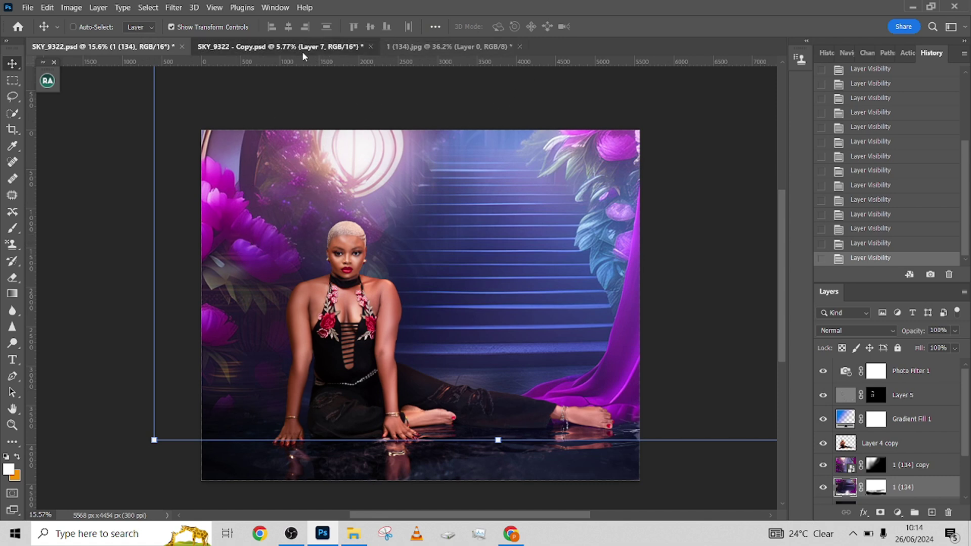
scroll(402, 328, up, 3)
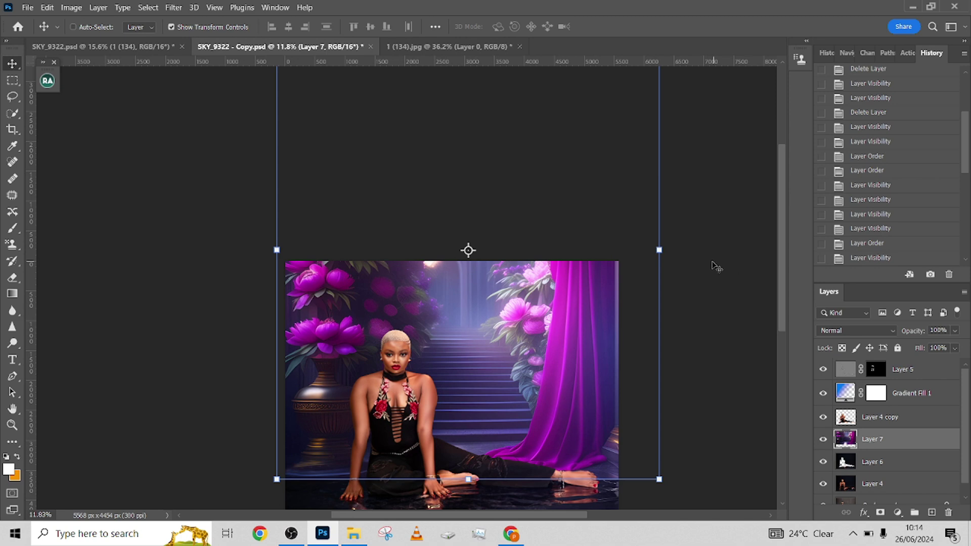
drag(659, 250, 644, 249)
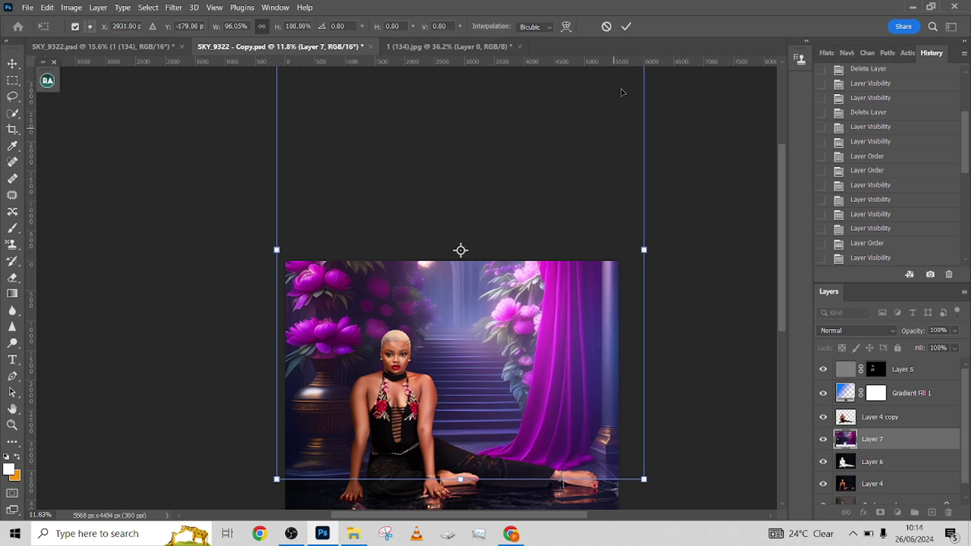
key(ctrl+z)
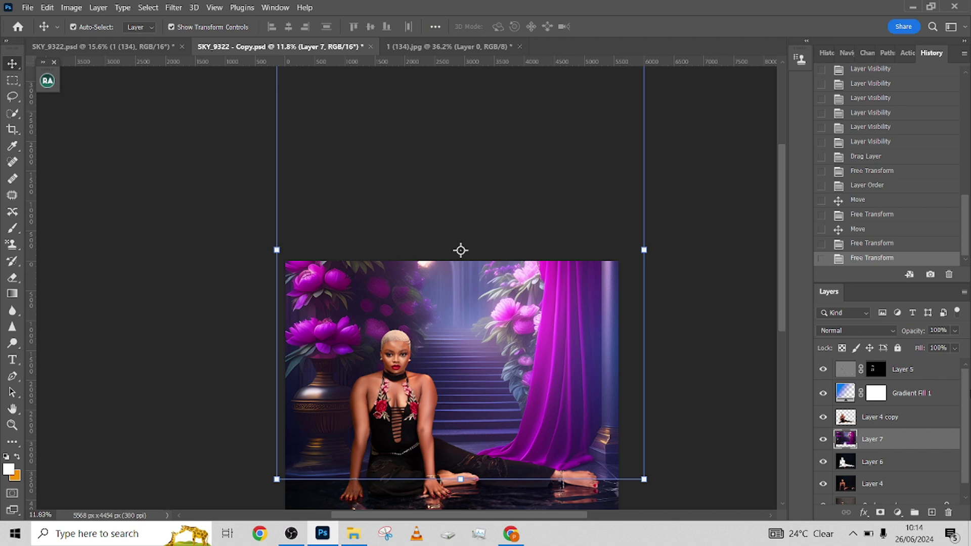
key(ctrl+j)
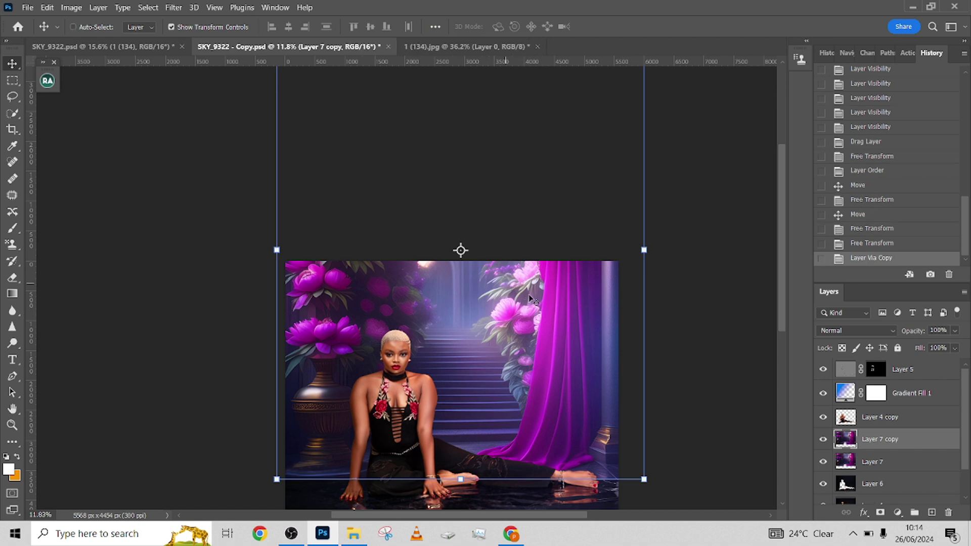
Move Layer 7 copy down, enlarge it to 141.31%, shift it down-right and apply
drag(533, 300, 490, 414)
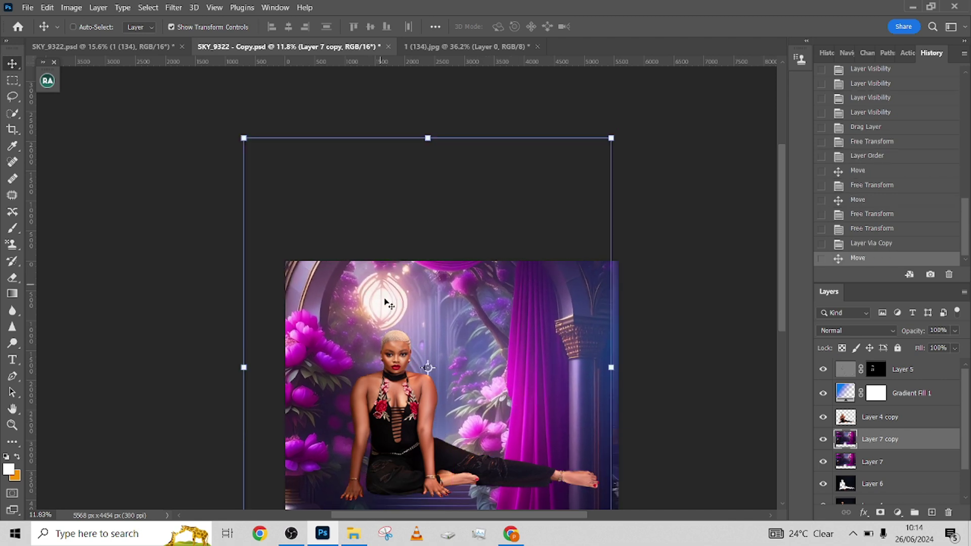
scroll(472, 249, down, 3)
drag(516, 456, 559, 509)
mouse_move(495, 399)
mouse_down()
mouse_move(509, 432)
mouse_move(501, 440)
mouse_move(509, 402)
mouse_up()
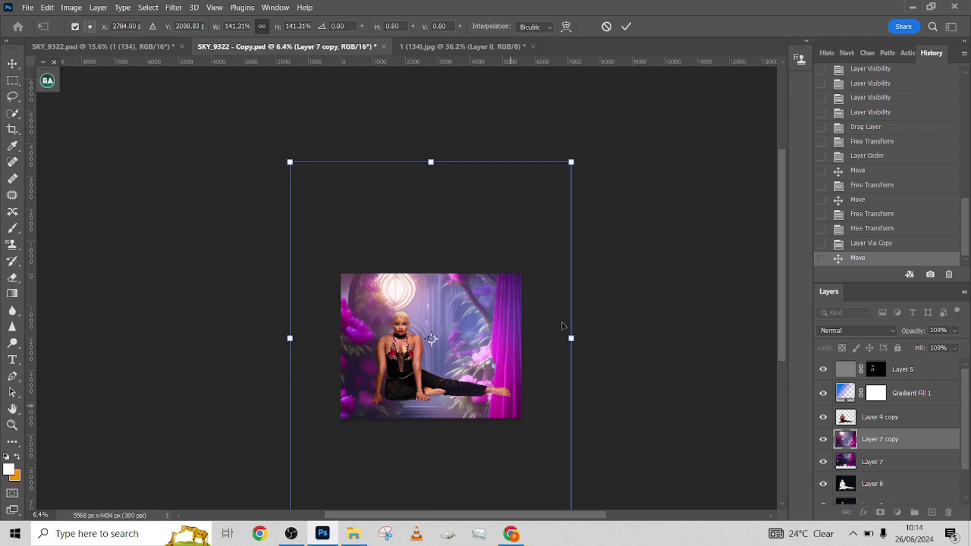
click(626, 27)
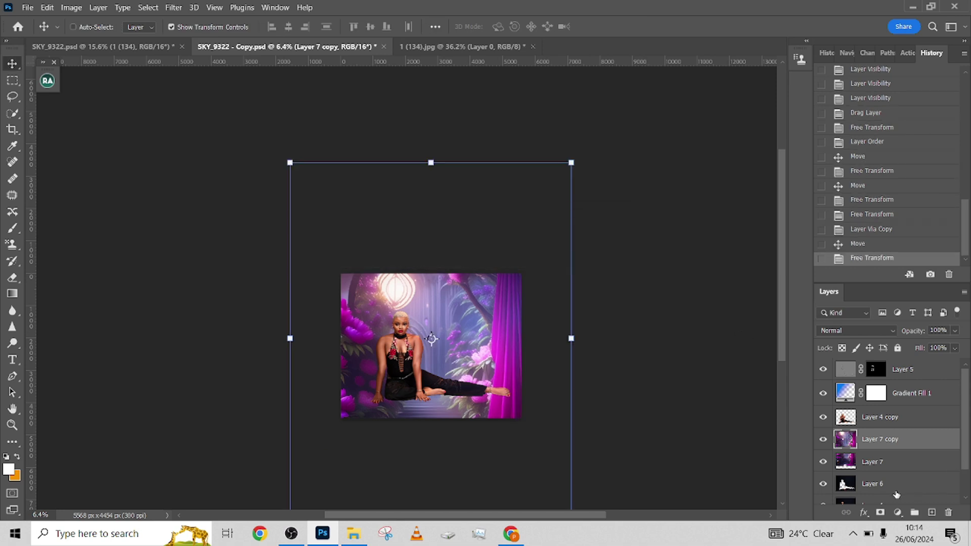
Add a mask to Layer 7 copy and hide the upper-right foliage with a 2049 px black brush
click(880, 512)
key(b)
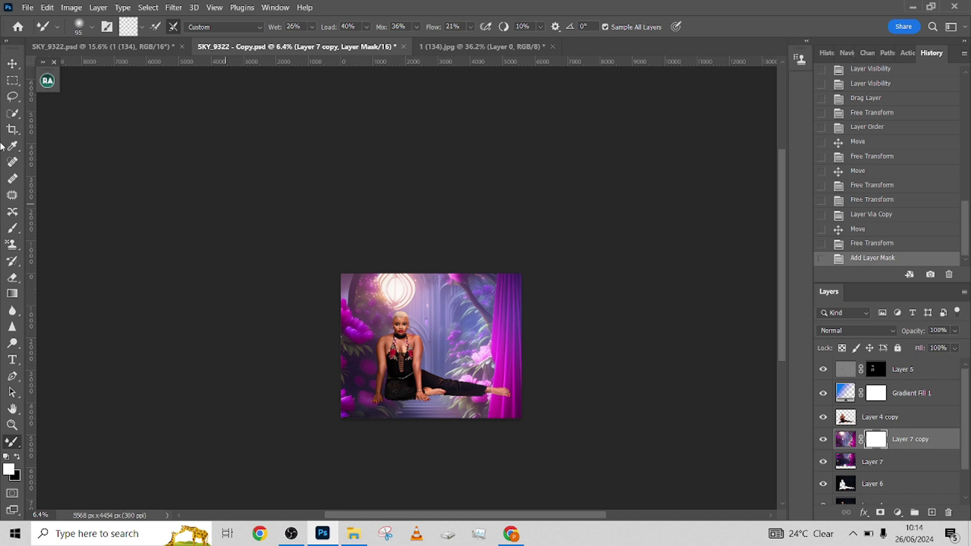
key(shift+b)
mouse_move(471, 392)
mouse_down()
mouse_move(504, 420)
mouse_move(517, 415)
mouse_move(412, 416)
mouse_move(442, 433)
mouse_move(195, 403)
mouse_up()
key(x)
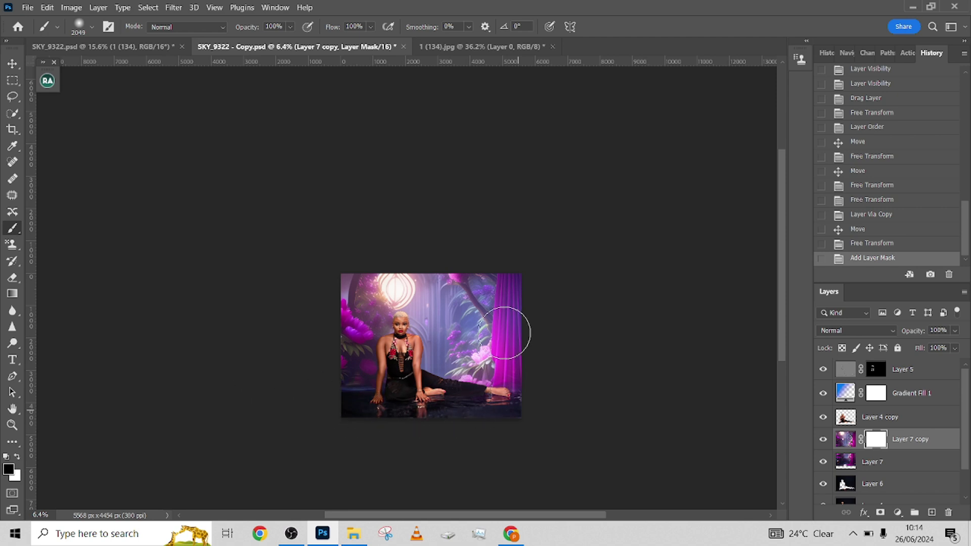
mouse_move(507, 331)
mouse_down()
mouse_move(490, 300)
mouse_move(484, 311)
mouse_move(504, 368)
mouse_move(514, 349)
mouse_move(481, 347)
mouse_up()
With a smaller brush, blend the copy along the lower-left, bottom and right edges, then view SKY_9322.psd
alt+right_click(480, 346)
alt+right_click(499, 362)
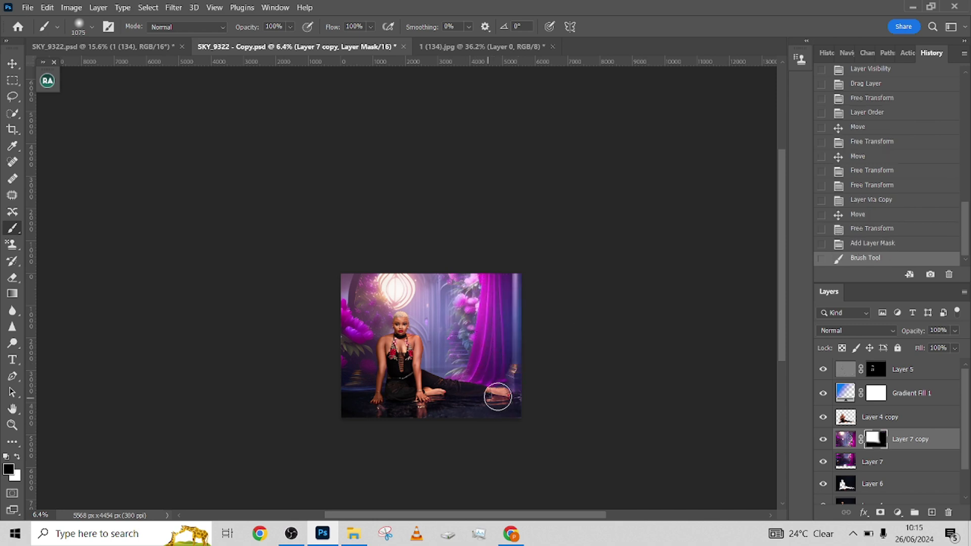
mouse_move(453, 314)
mouse_down()
mouse_move(464, 297)
mouse_move(455, 276)
mouse_move(456, 334)
mouse_move(446, 327)
mouse_move(432, 354)
mouse_move(440, 368)
mouse_move(475, 306)
mouse_up()
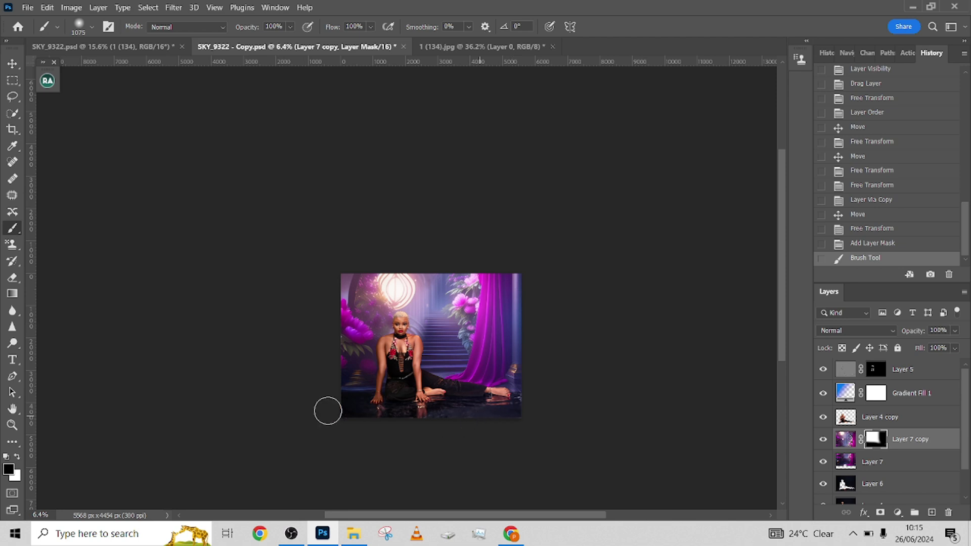
mouse_move(327, 410)
mouse_down()
mouse_move(386, 403)
mouse_move(396, 390)
mouse_up()
scroll(396, 389, up, 3)
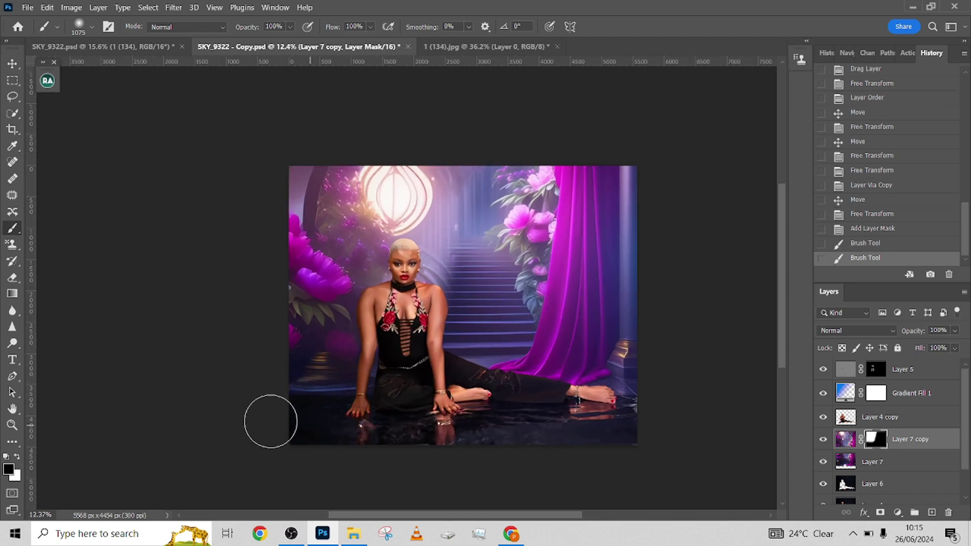
mouse_move(270, 421)
mouse_down()
mouse_move(319, 441)
mouse_move(302, 442)
mouse_move(534, 424)
mouse_move(603, 413)
mouse_move(621, 381)
mouse_up()
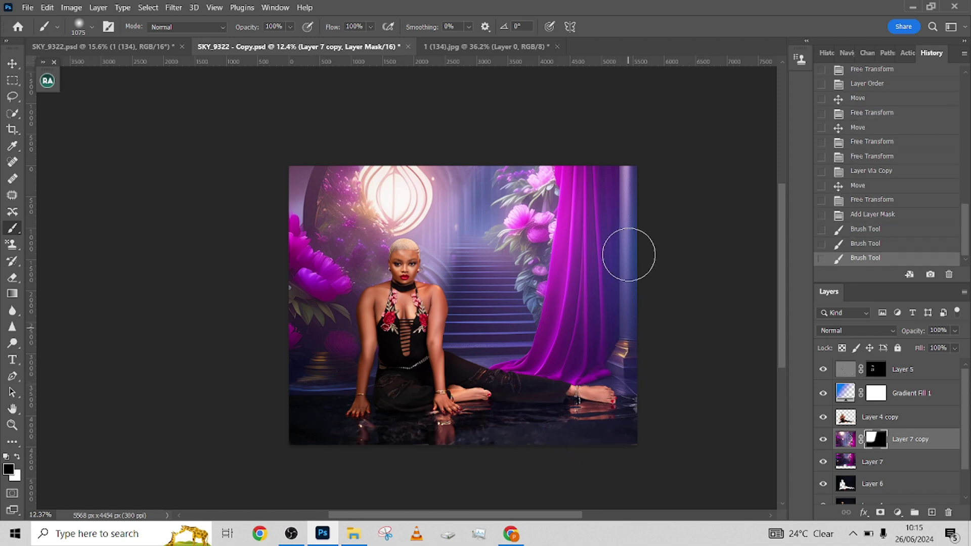
mouse_move(628, 254)
mouse_down()
mouse_move(631, 205)
mouse_move(619, 213)
mouse_move(622, 226)
mouse_move(626, 202)
mouse_up()
scroll(537, 194, down, 1)
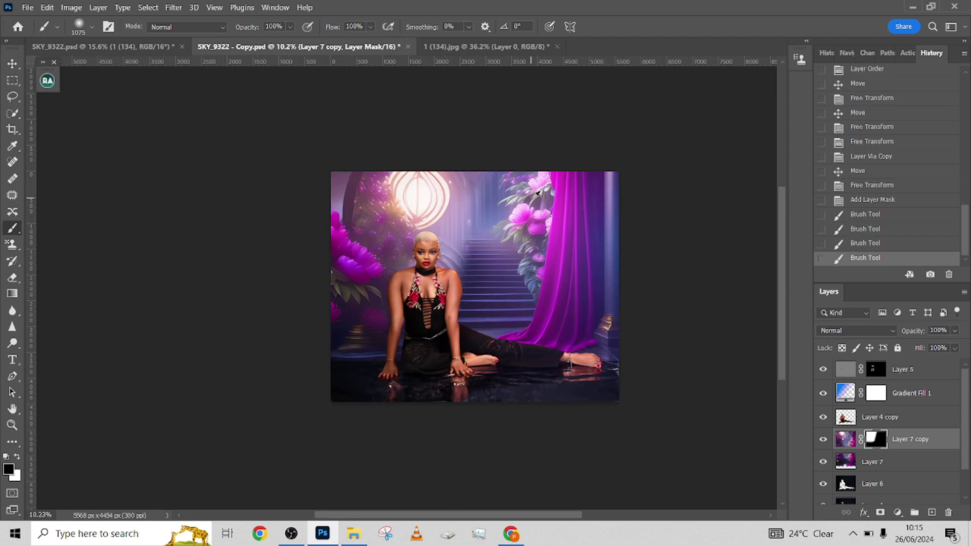
scroll(538, 194, down, 1)
click(87, 48)
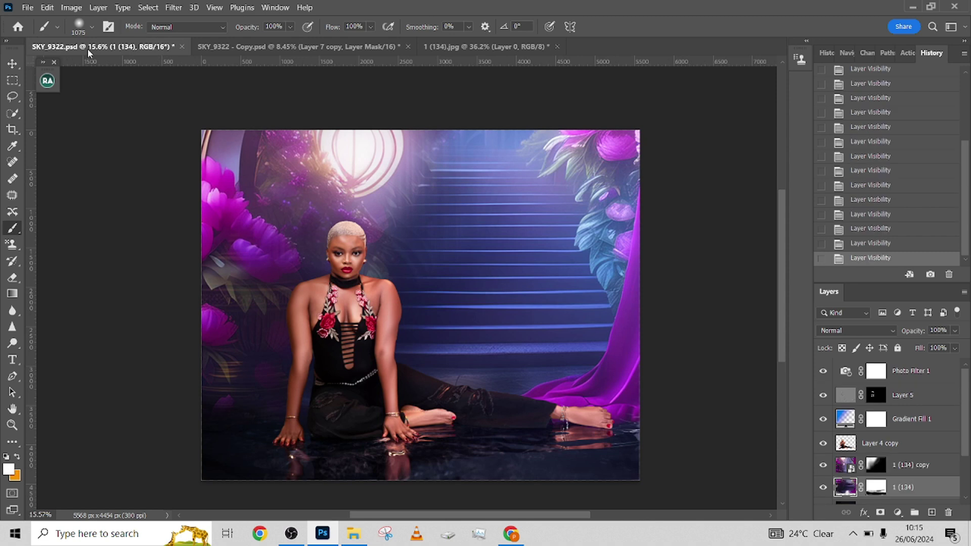
Back in SKY_9322 - Copy.psd, move Layer 7 copy up by 178 px
click(359, 48)
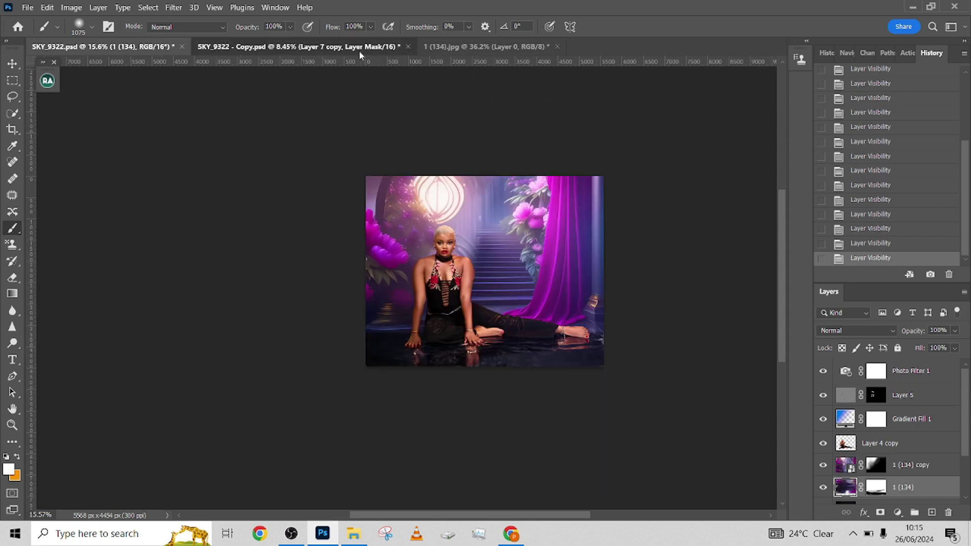
key(v)
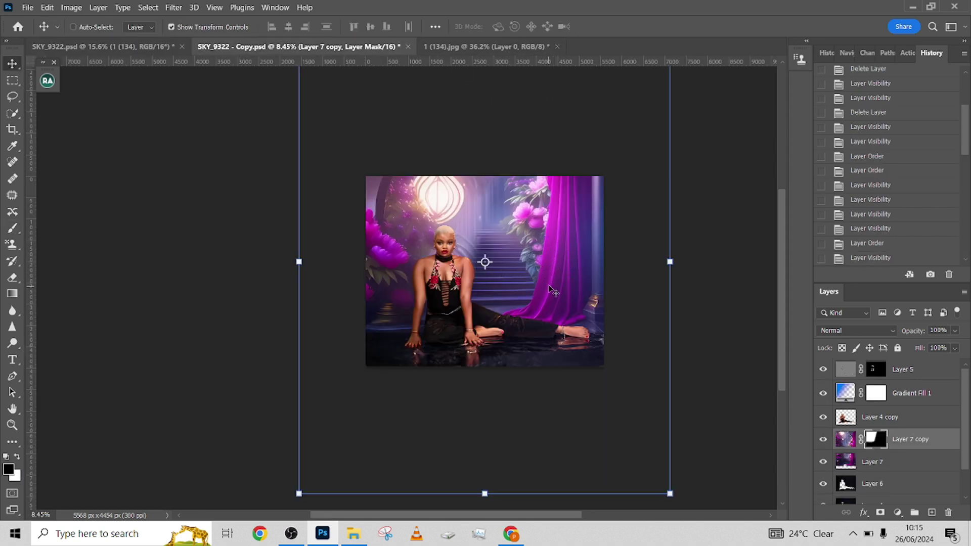
drag(551, 290, 544, 280)
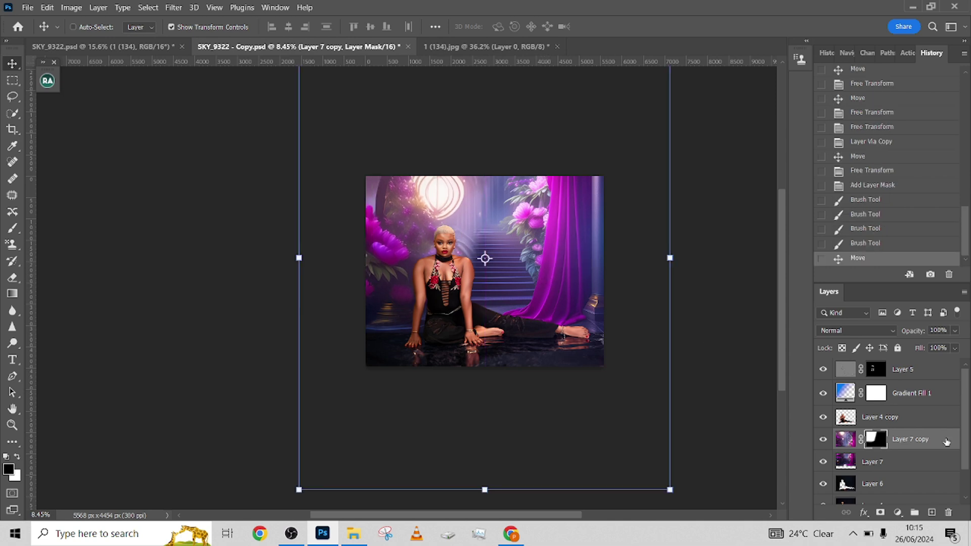
Soften Layer 7 copy's mask around the staircase with a 724 px brush at 34% flow
click(13, 228)
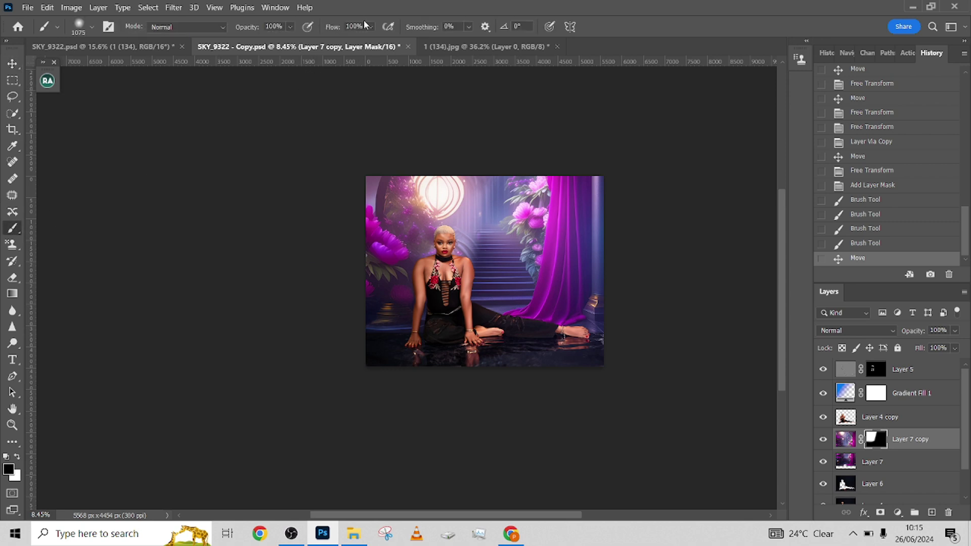
drag(371, 27, 345, 44)
scroll(415, 230, up, 5)
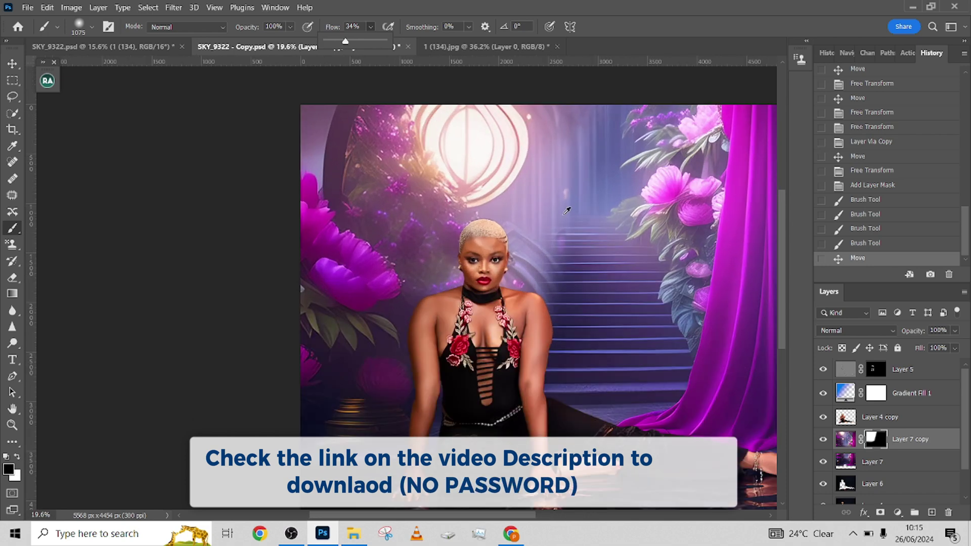
alt+right_click(524, 220)
alt+right_click(540, 223)
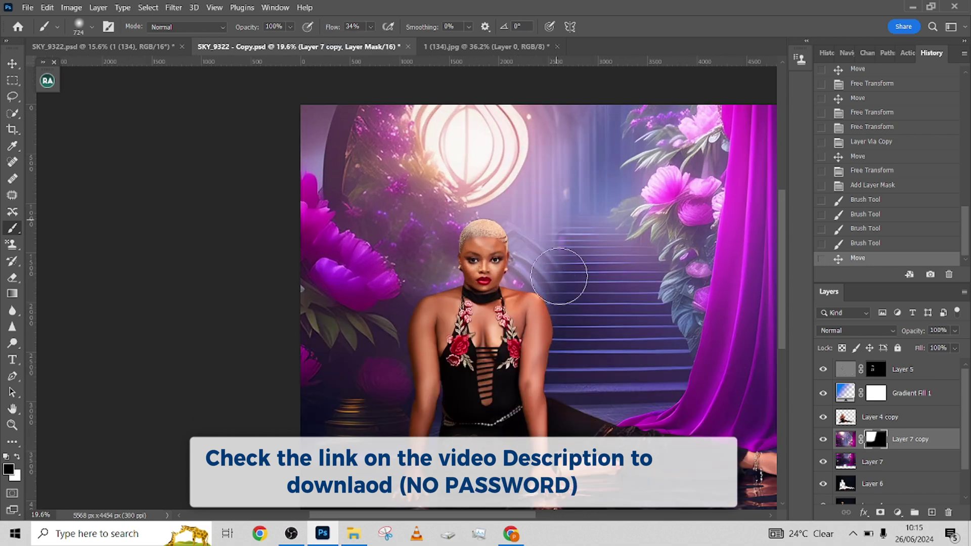
mouse_move(548, 283)
mouse_down()
mouse_move(548, 262)
mouse_move(544, 294)
mouse_move(560, 251)
mouse_move(556, 211)
mouse_move(559, 222)
mouse_move(556, 146)
mouse_up()
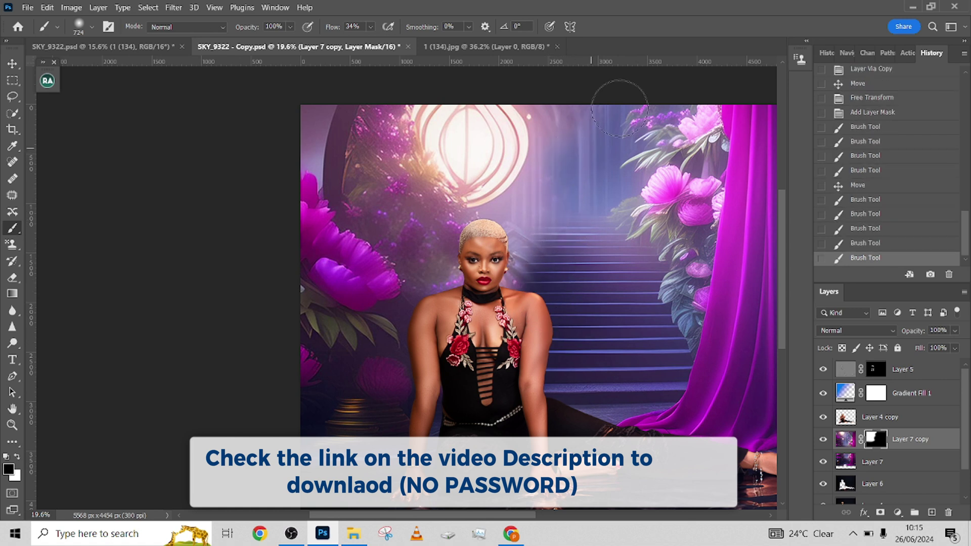
drag(626, 160, 621, 146)
mouse_move(683, 101)
mouse_down()
mouse_move(699, 134)
mouse_move(692, 126)
mouse_up()
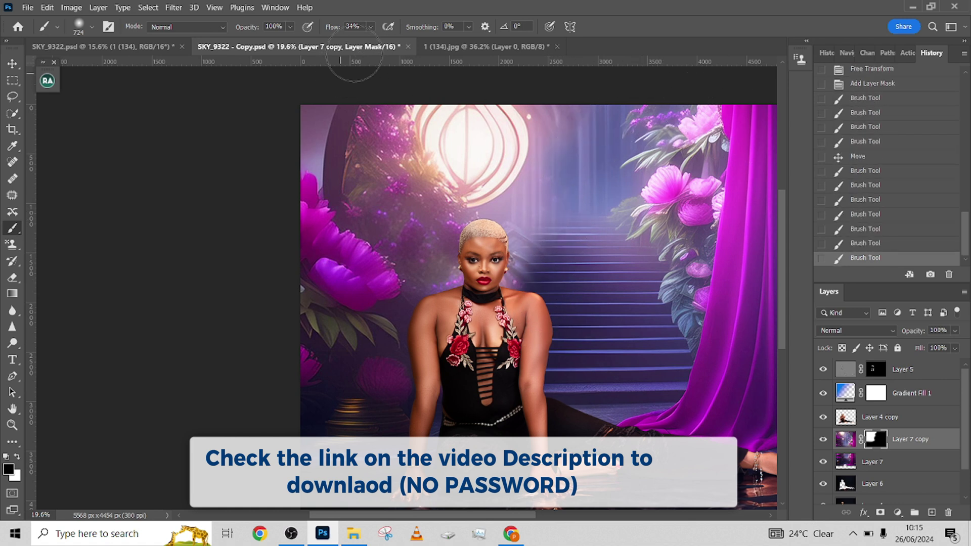
At 6% flow, dab away haze near the top of the stairs and the arch
drag(370, 26, 364, 43)
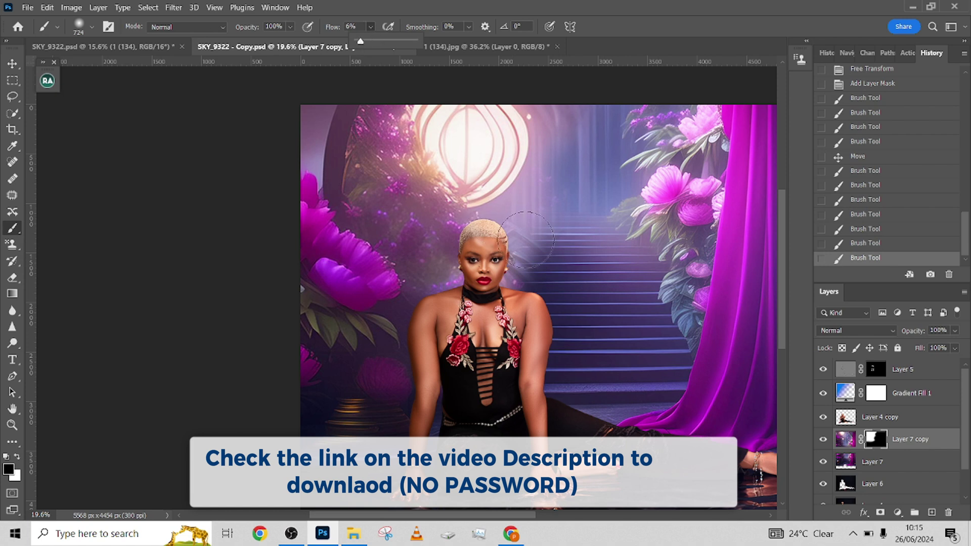
mouse_move(532, 241)
mouse_down()
mouse_move(560, 217)
mouse_move(546, 221)
mouse_move(567, 168)
mouse_move(564, 194)
mouse_up()
click(560, 118)
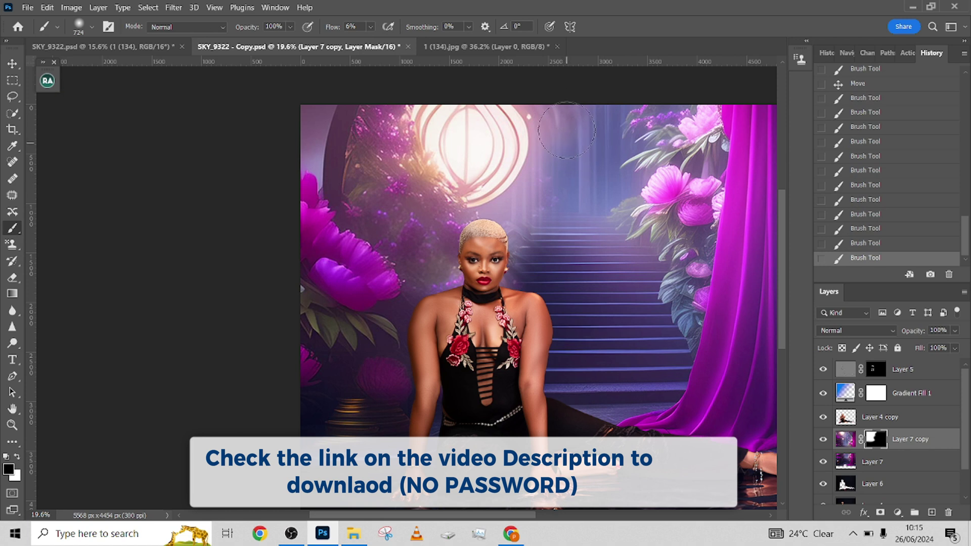
click(516, 281)
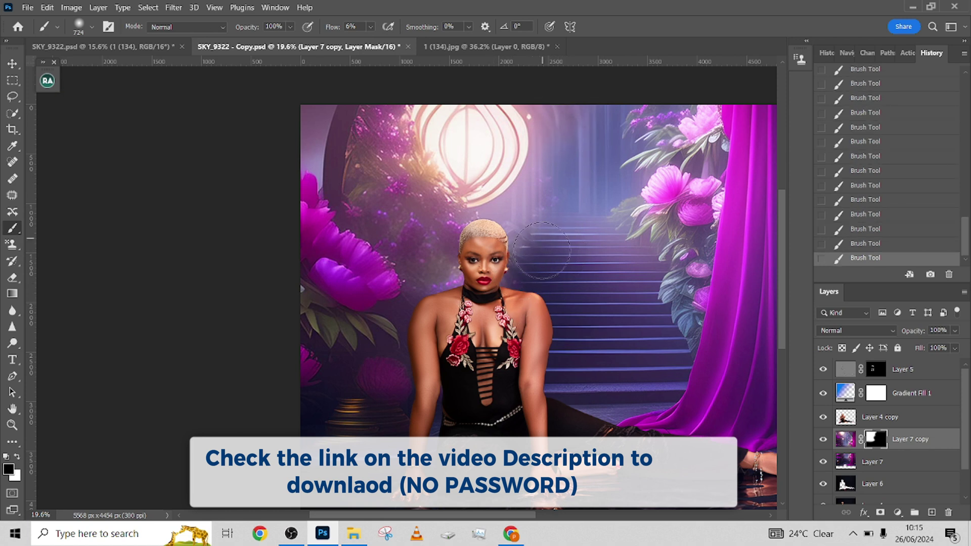
click(572, 116)
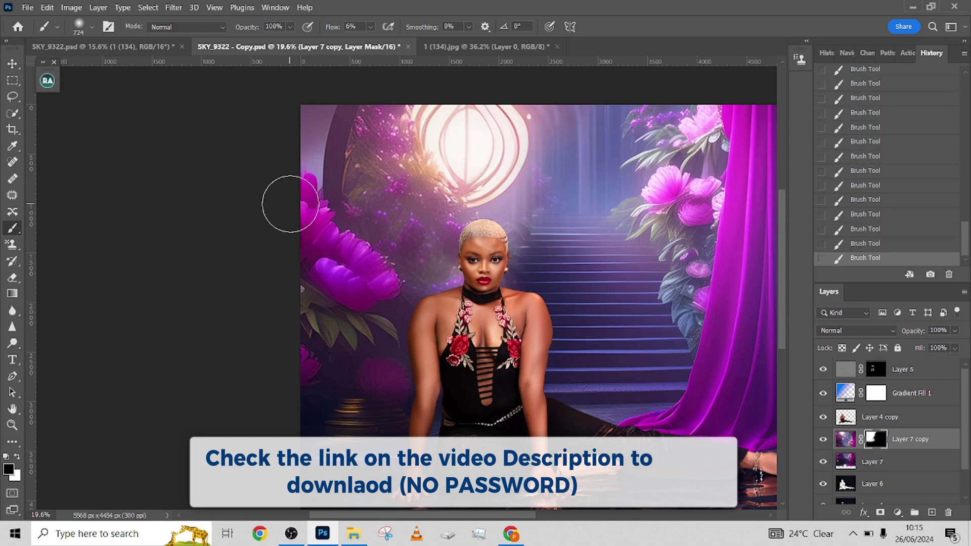
scroll(318, 251, down, 3)
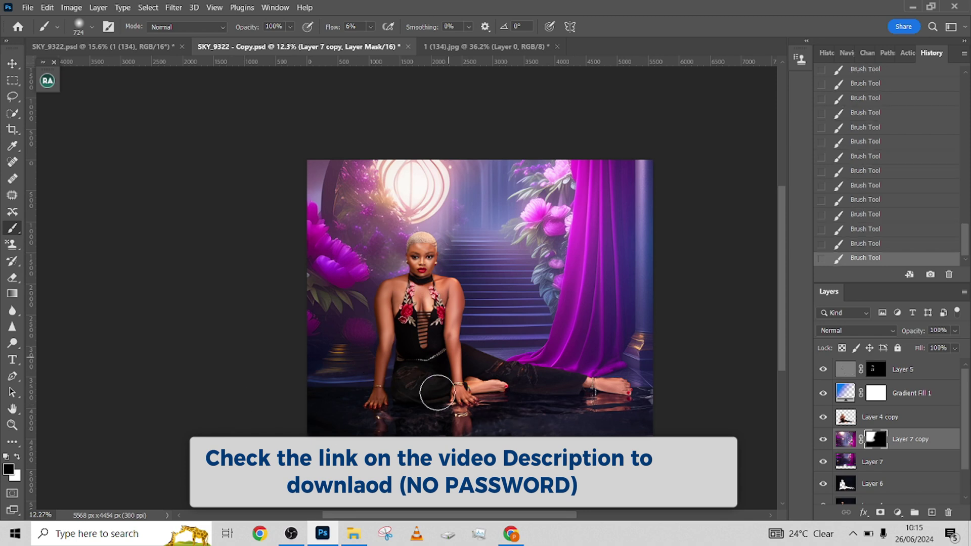
scroll(495, 331, down, 2)
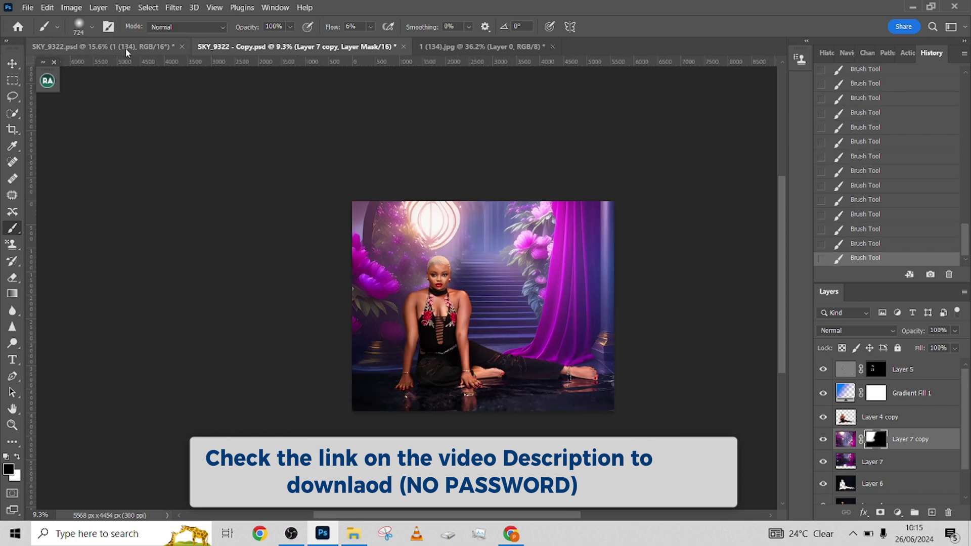
Compare the arch image 1 (134) with the SKY_9322 and SKY_9322 - Copy documents
click(439, 47)
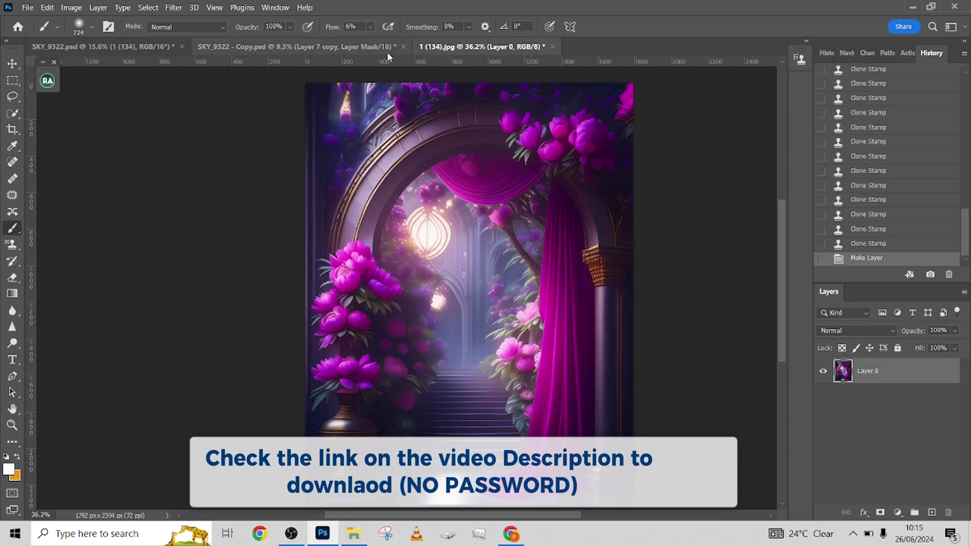
click(118, 46)
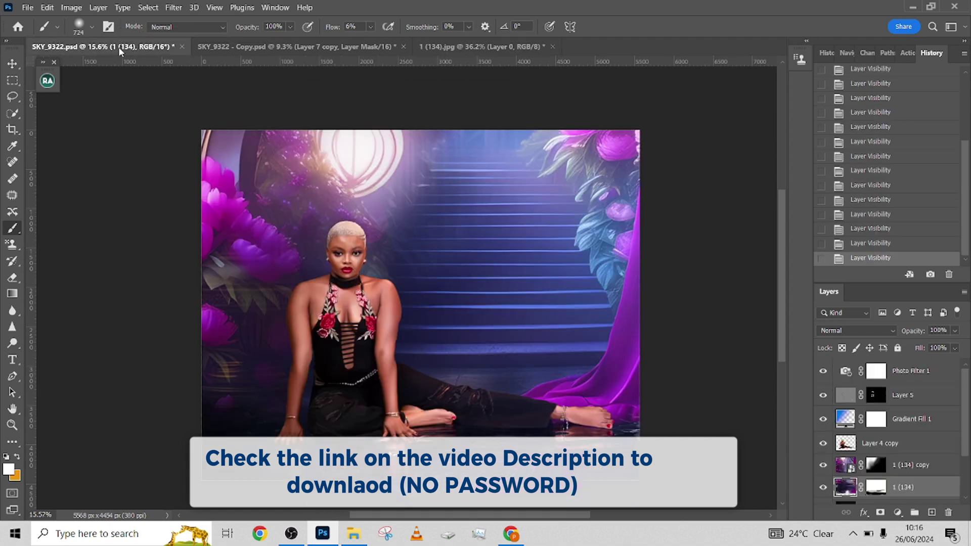
click(276, 50)
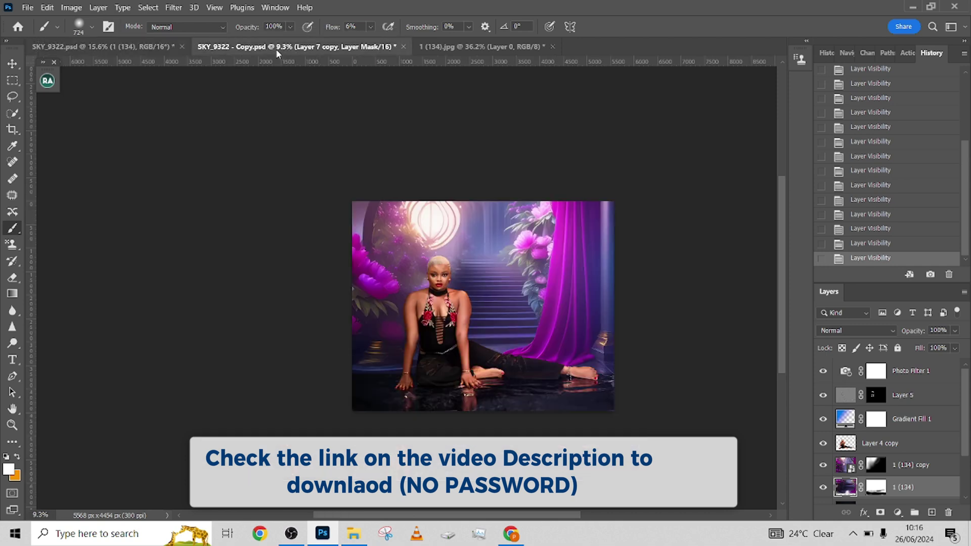
click(117, 51)
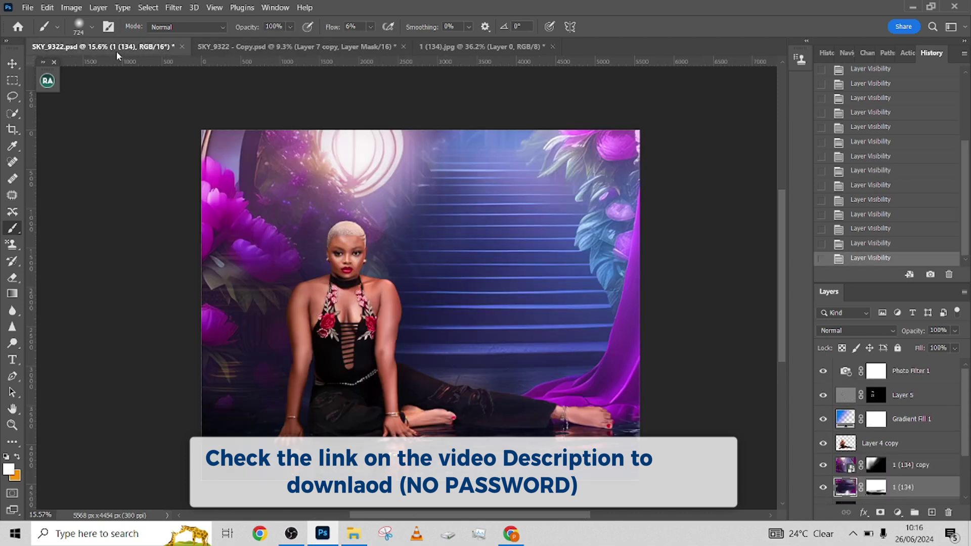
click(259, 47)
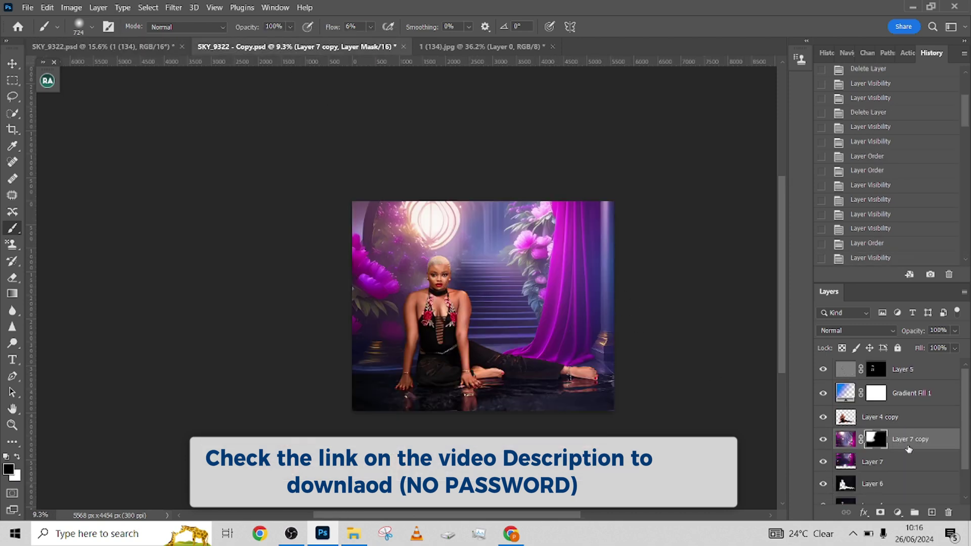
Move Layer 7 up and right, scaling it to about 103%
click(909, 465)
key(v)
drag(562, 340, 570, 324)
drag(626, 358, 631, 364)
drag(579, 344, 581, 348)
click(627, 27)
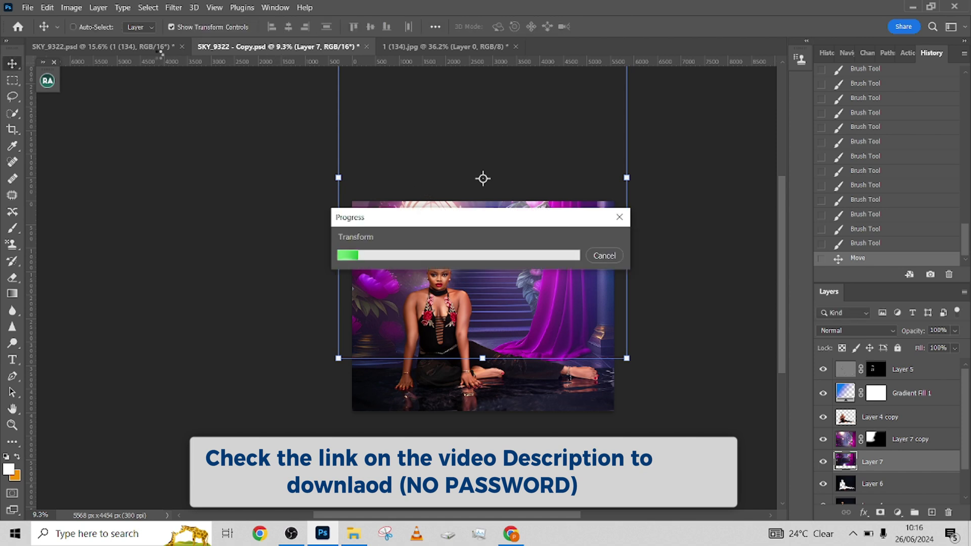
Hide and show Gradient Fill 1 in SKY_9322 and Layer 7 copy in the Copy document
click(926, 445)
click(134, 46)
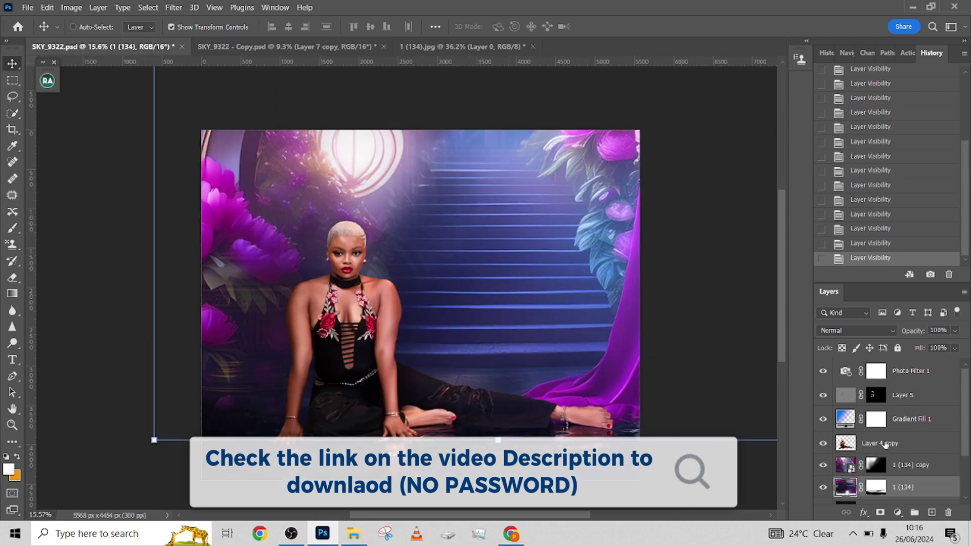
click(931, 420)
click(823, 419)
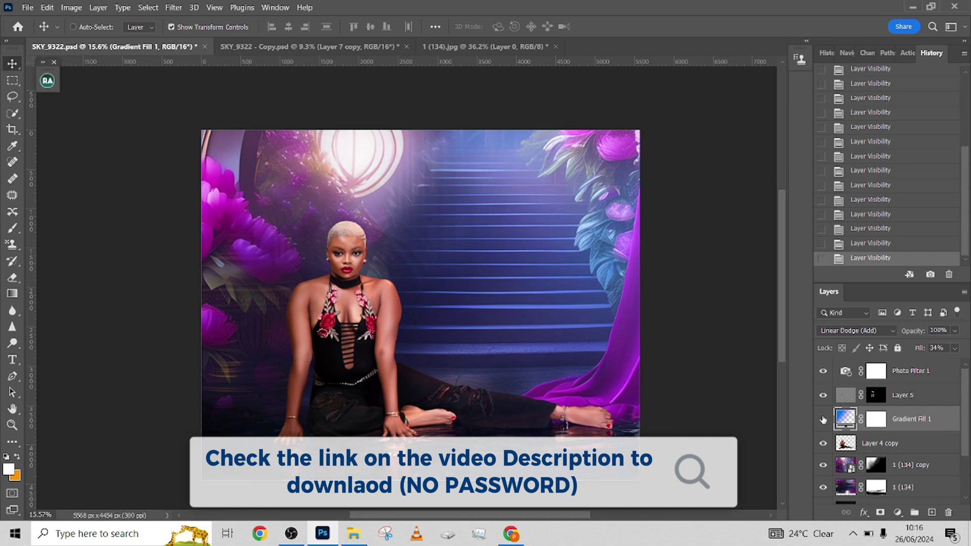
click(822, 420)
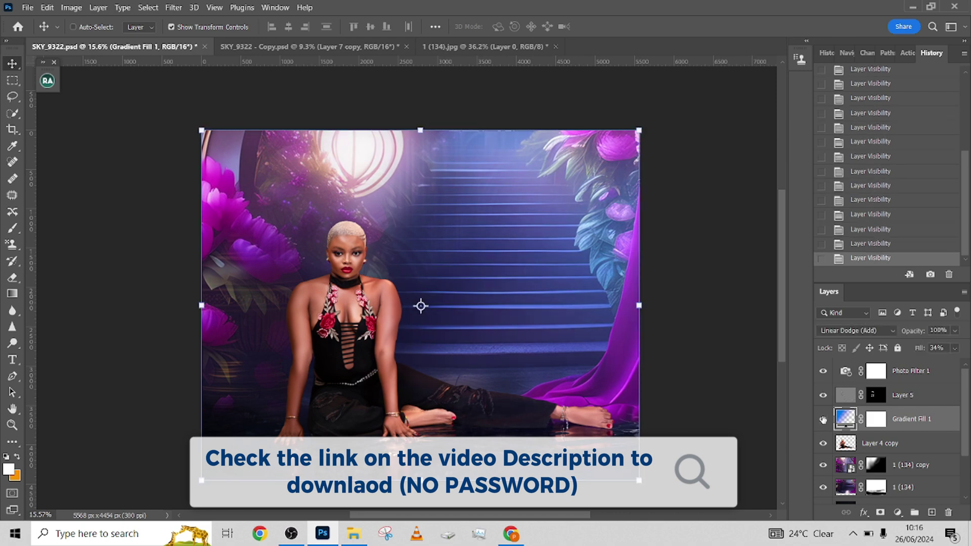
click(274, 47)
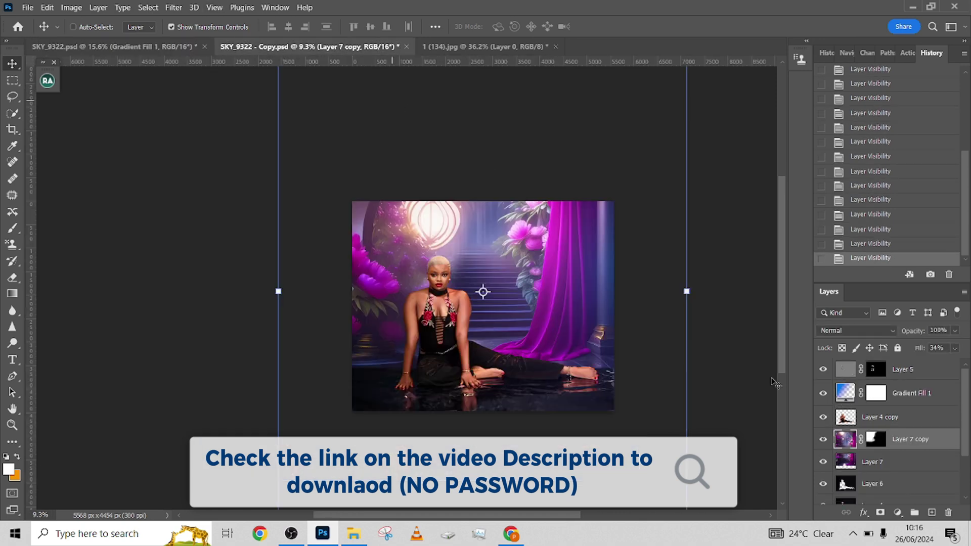
click(823, 438)
click(823, 437)
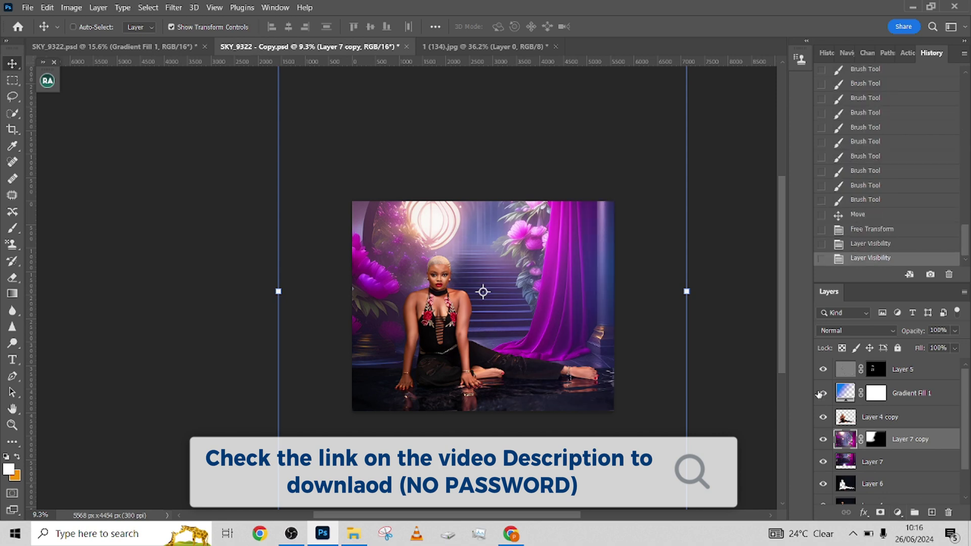
In SKY_9322, toggle Layer 5 and Photo Filter 1 to judge their effect
click(170, 47)
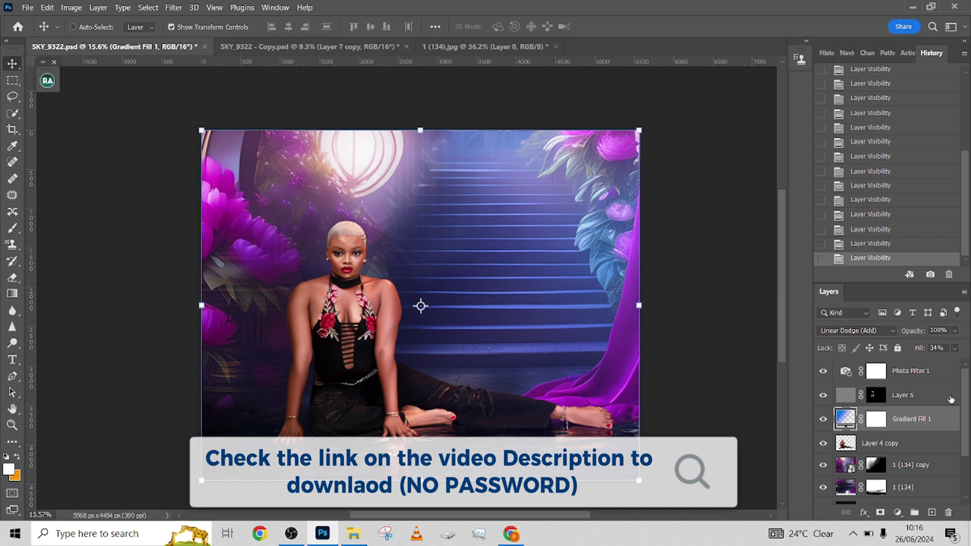
scroll(963, 409, down, 3)
scroll(896, 421, up, 3)
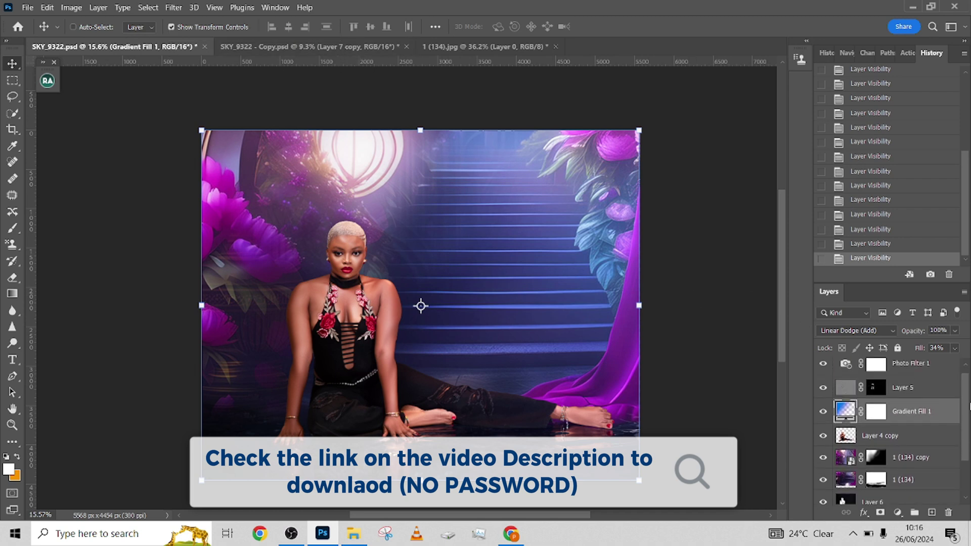
click(823, 396)
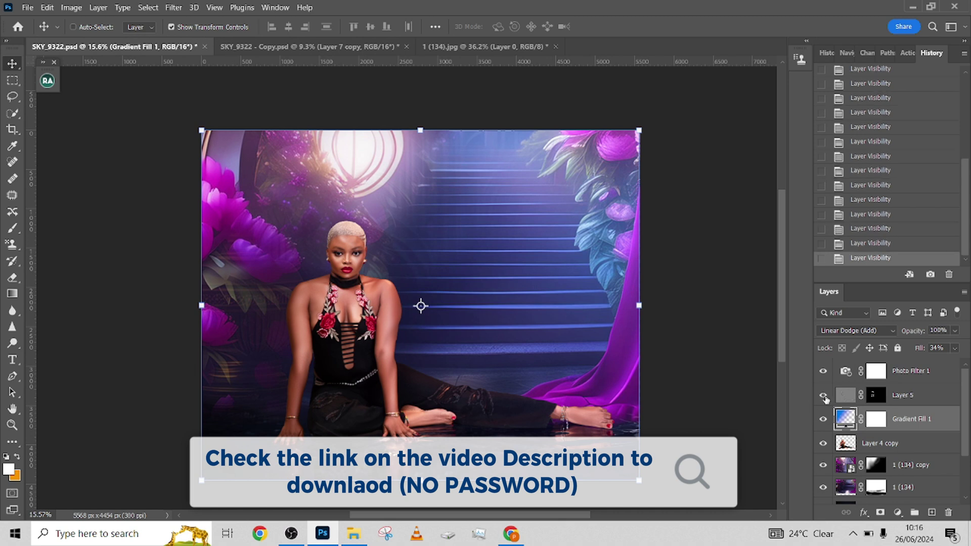
click(951, 377)
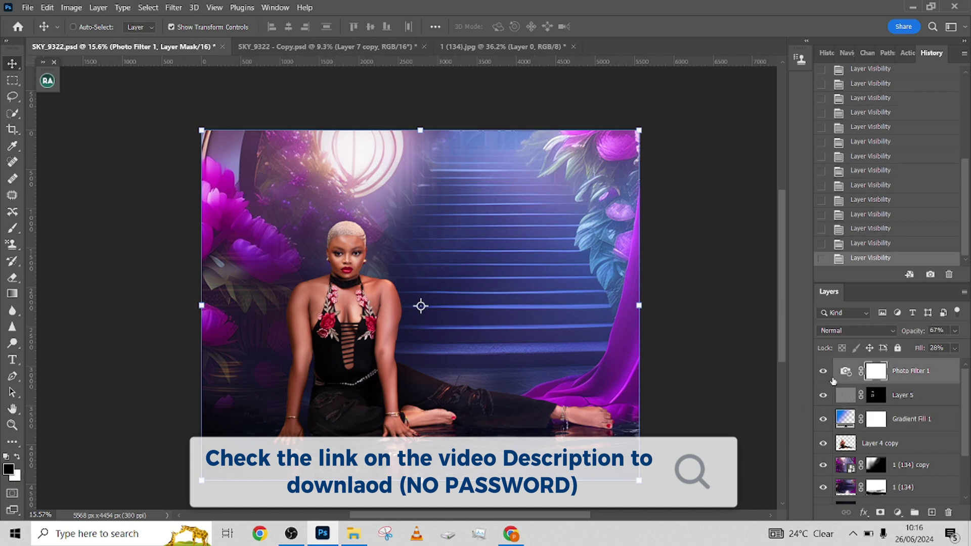
click(821, 372)
click(821, 372)
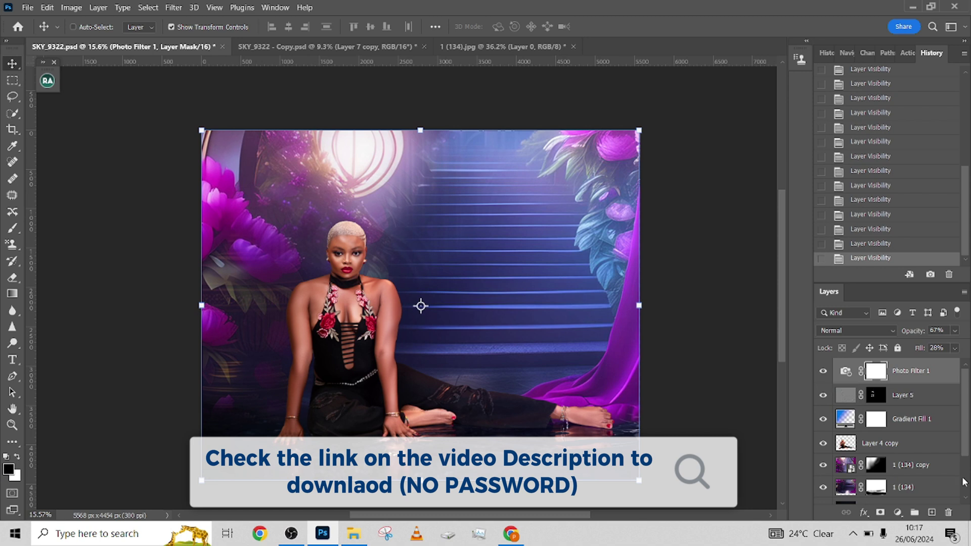
Hide and show the 1 (134) staircase layer, then return to SKY_9322 - Copy
drag(965, 434, 965, 469)
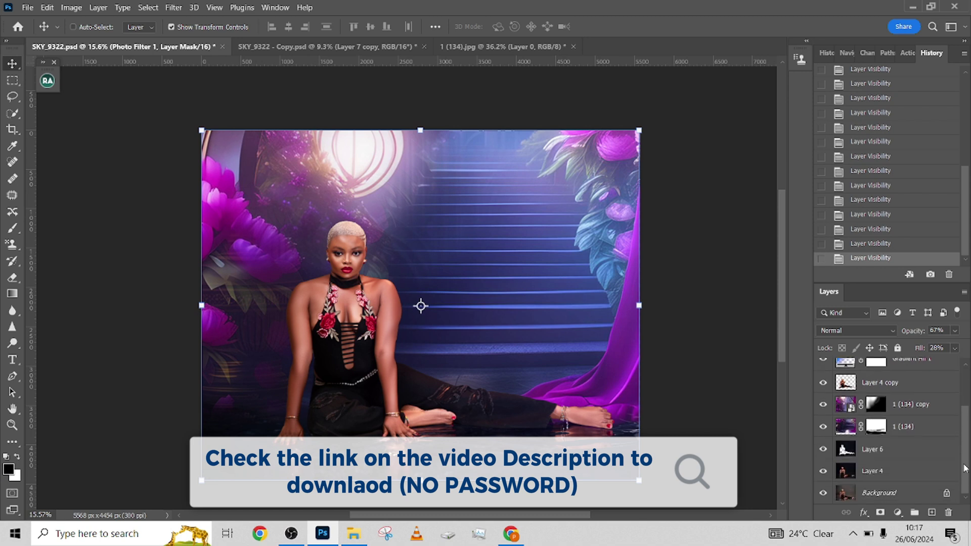
click(913, 450)
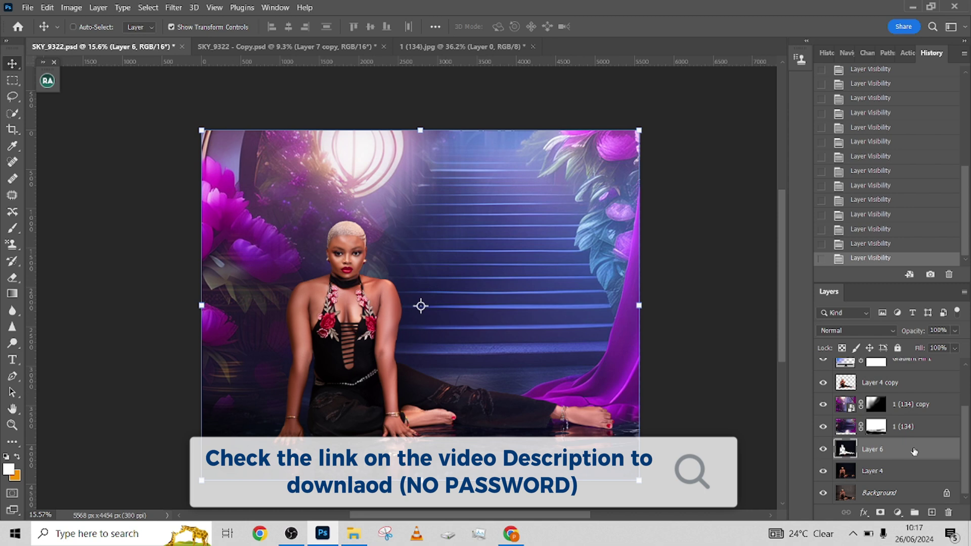
click(877, 429)
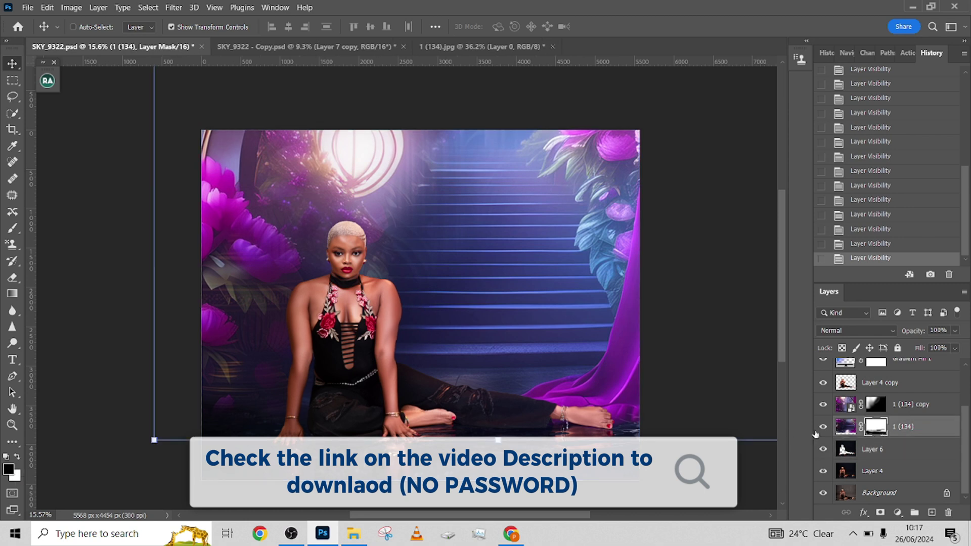
click(822, 428)
click(822, 427)
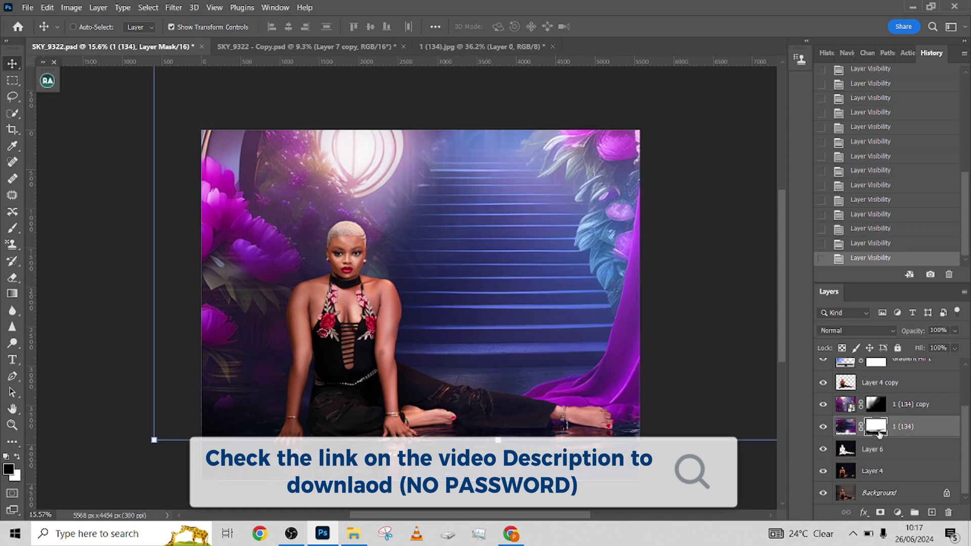
click(823, 428)
click(823, 428)
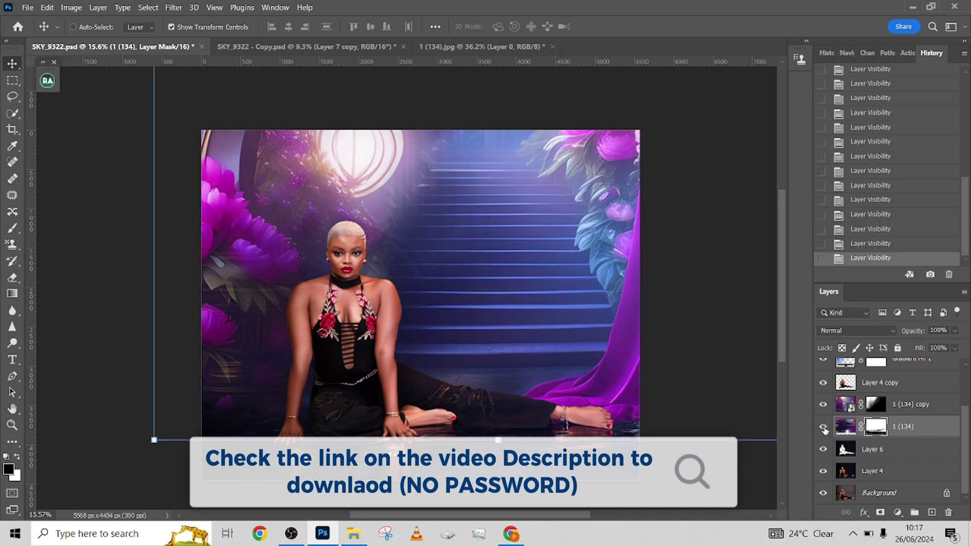
click(303, 46)
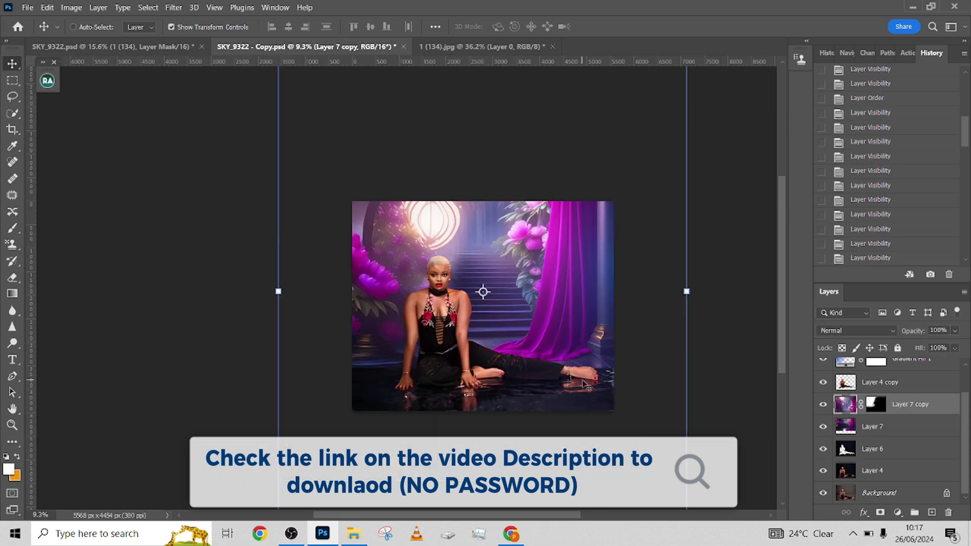
Add a layer mask to Layer 7 and set up a small black brush at 49% flow
scroll(588, 385, up, 4)
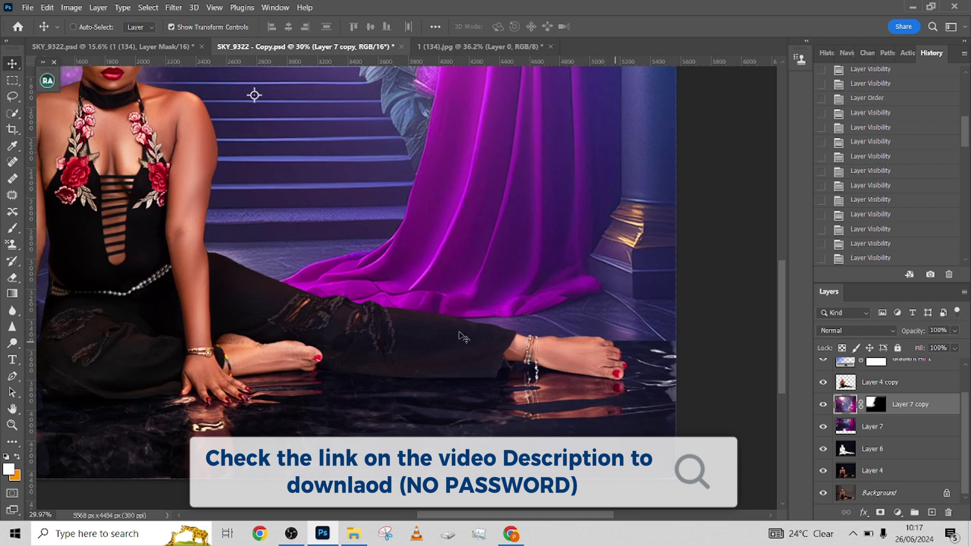
drag(316, 332, 372, 347)
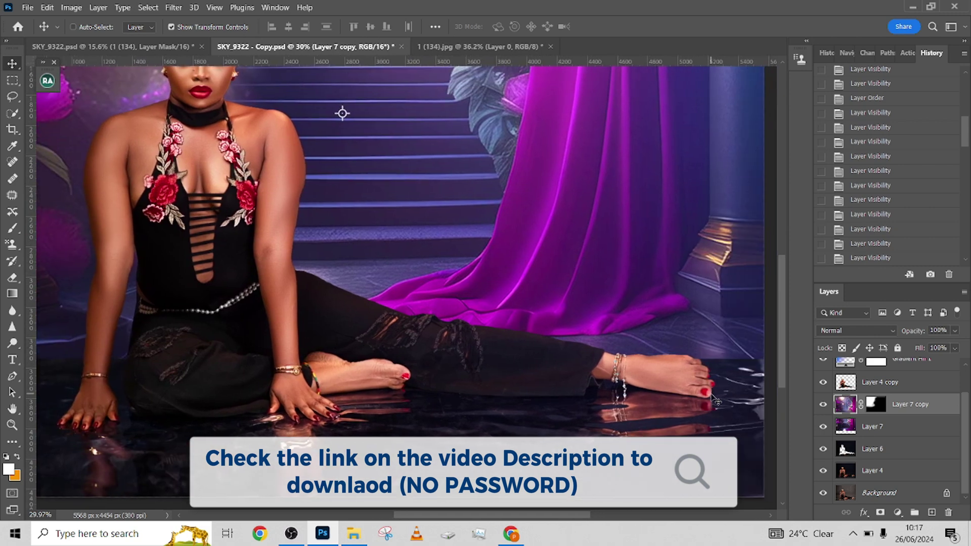
click(903, 435)
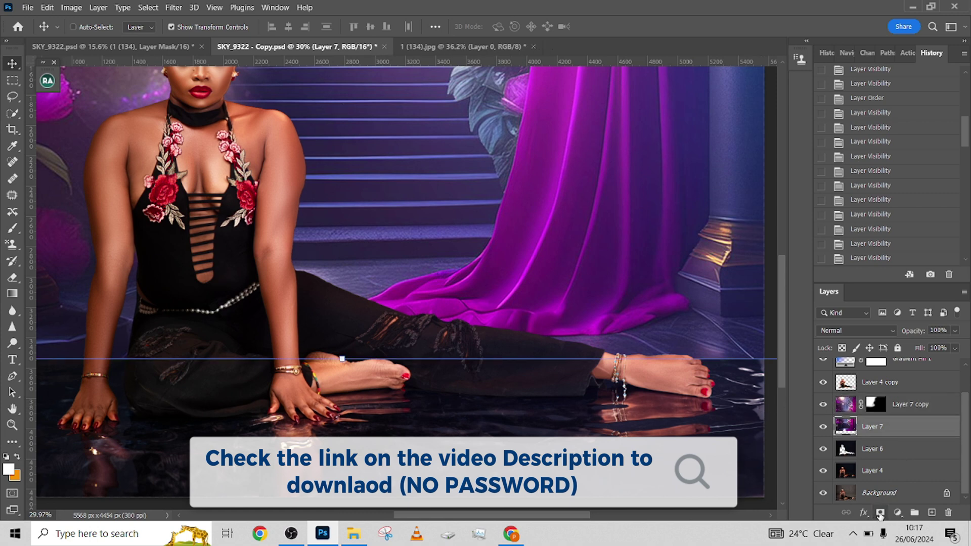
click(880, 513)
key(b)
key(d)
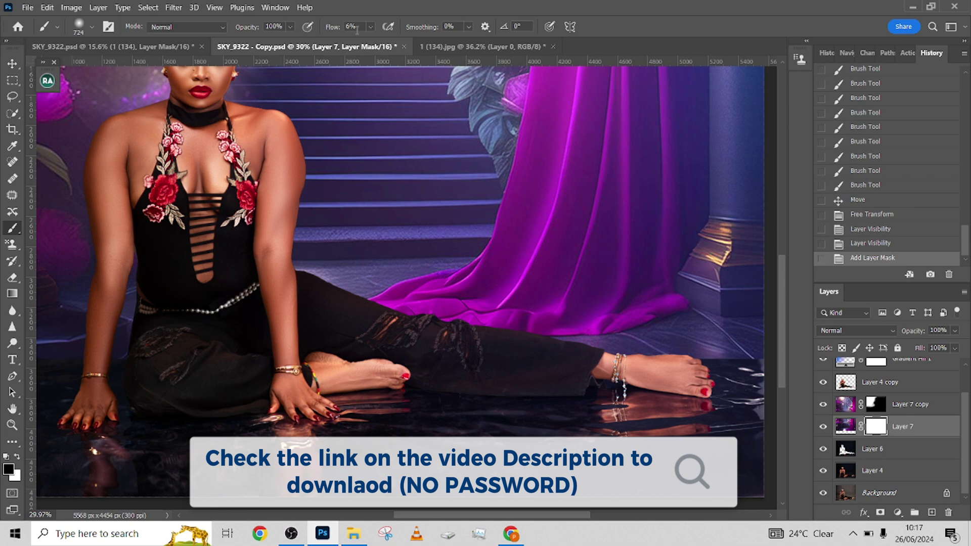
click(370, 28)
drag(391, 45, 399, 45)
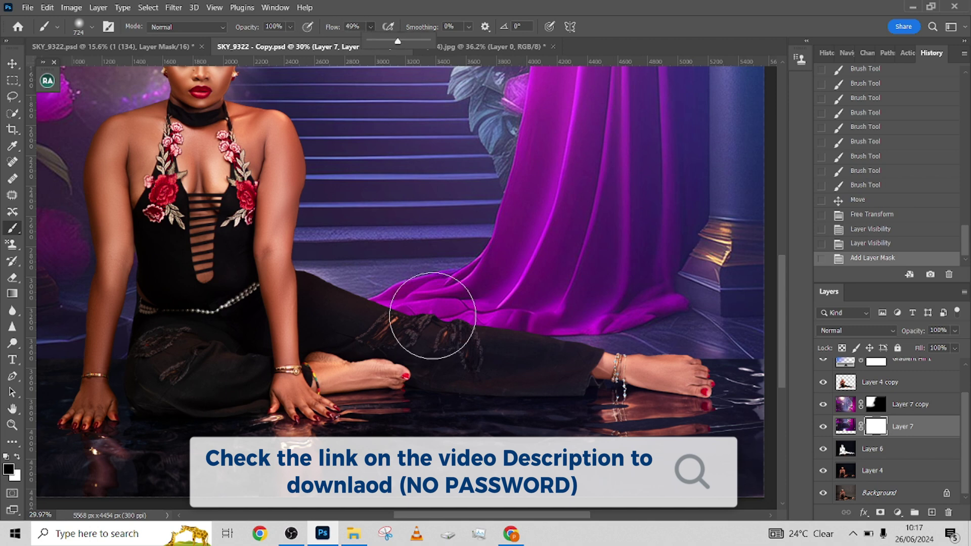
key(bracketleft)
scroll(635, 409, right, 5)
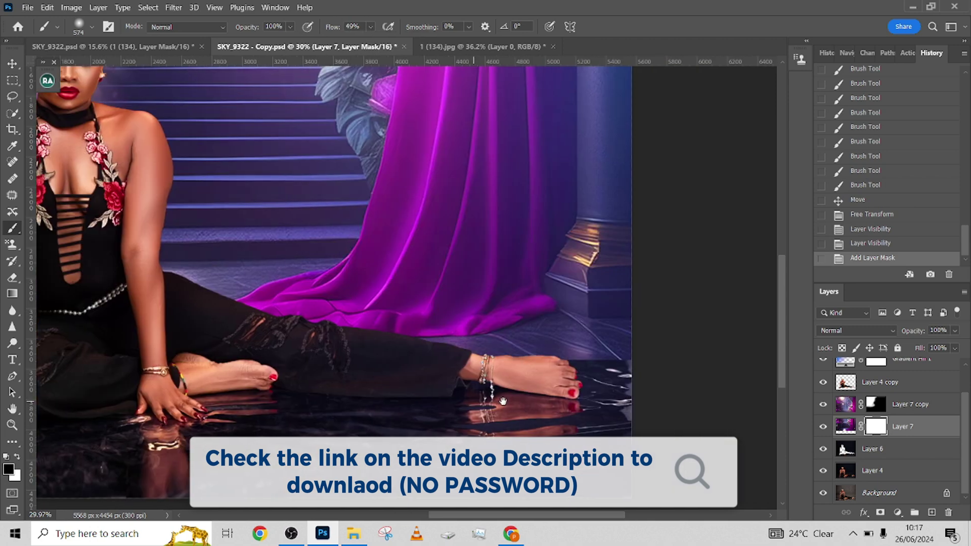
Brush black on the Layer 7 mask around legs, feet, left arm and right edge, restoring the pants with white
mouse_move(606, 377)
mouse_down()
mouse_move(580, 368)
mouse_move(652, 374)
mouse_move(494, 386)
mouse_move(541, 347)
mouse_move(612, 353)
mouse_move(455, 357)
mouse_move(488, 397)
mouse_up()
key(x)
drag(524, 280, 455, 303)
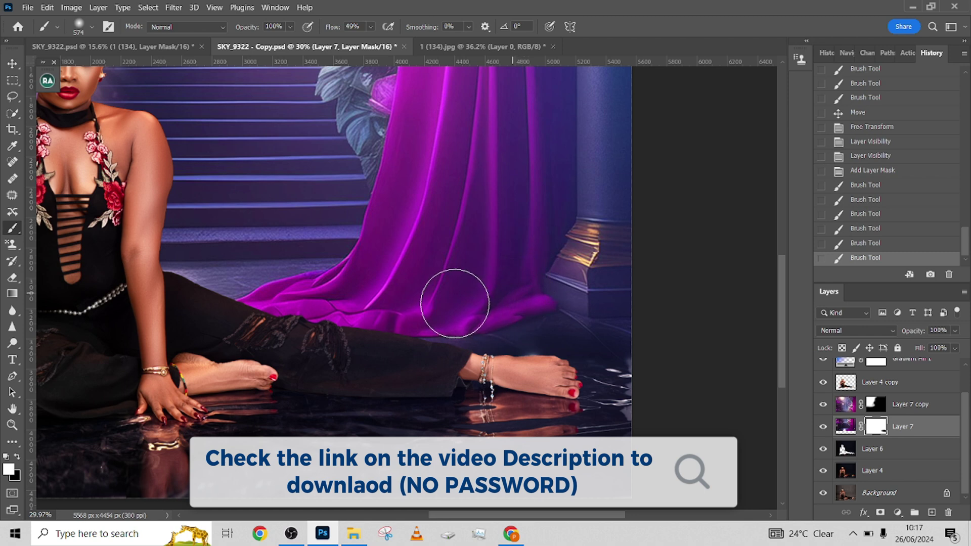
key(x)
mouse_move(494, 381)
mouse_down()
mouse_move(340, 396)
mouse_move(602, 411)
mouse_move(427, 379)
mouse_move(561, 419)
mouse_up()
mouse_move(418, 391)
mouse_down()
mouse_move(460, 391)
mouse_move(385, 393)
mouse_move(423, 392)
mouse_up()
mouse_move(497, 383)
mouse_down()
mouse_move(574, 369)
mouse_move(526, 386)
mouse_move(485, 385)
mouse_move(554, 384)
mouse_move(581, 354)
mouse_up()
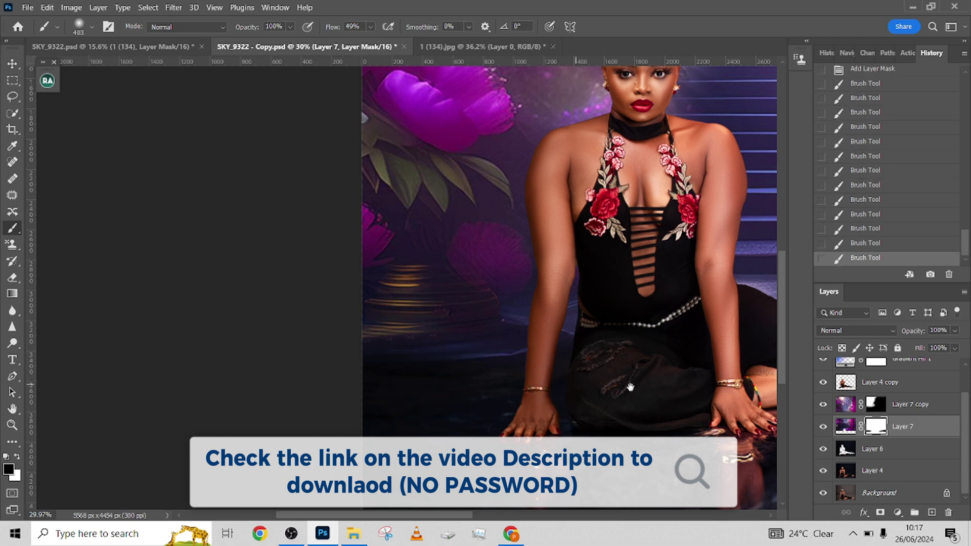
drag(699, 377, 234, 373)
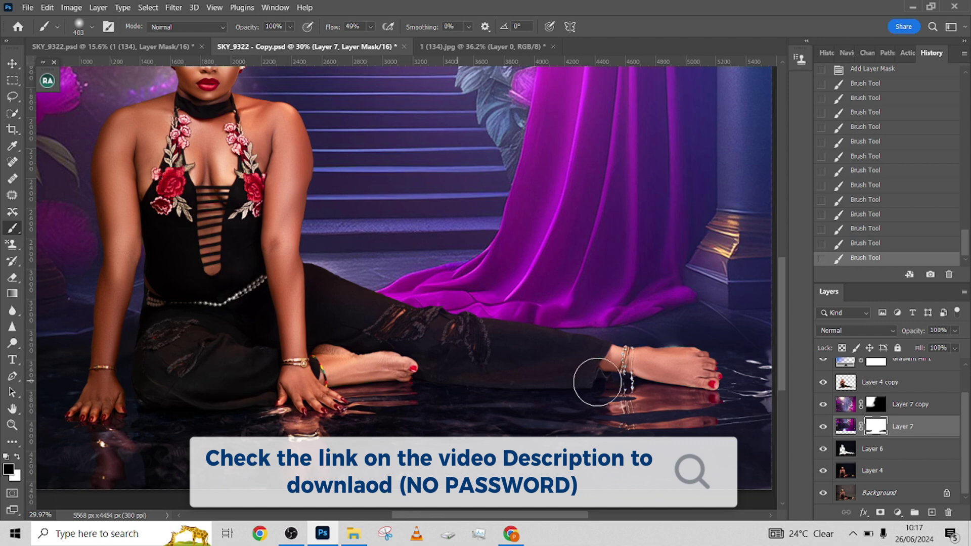
mouse_move(717, 369)
mouse_down()
mouse_move(713, 360)
mouse_move(496, 380)
mouse_up()
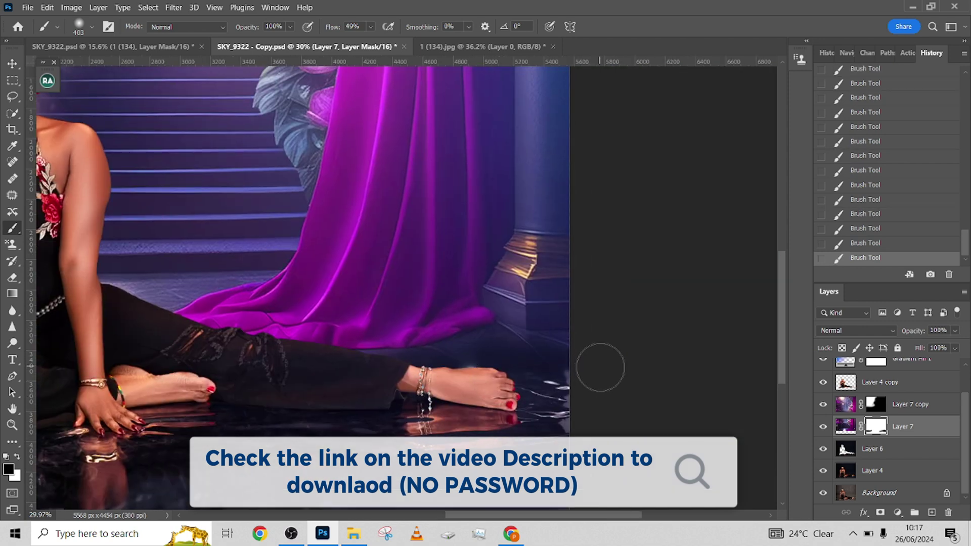
drag(600, 369, 587, 404)
scroll(573, 433, down, 5)
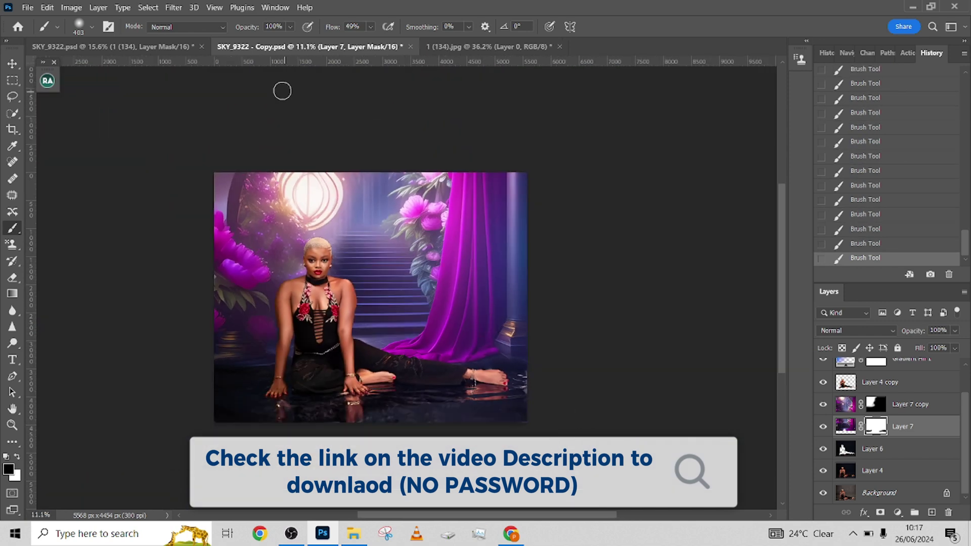
Copy Photo Filter 1 from SKY_9322 into the Copy document and place it above Layer 5
click(162, 46)
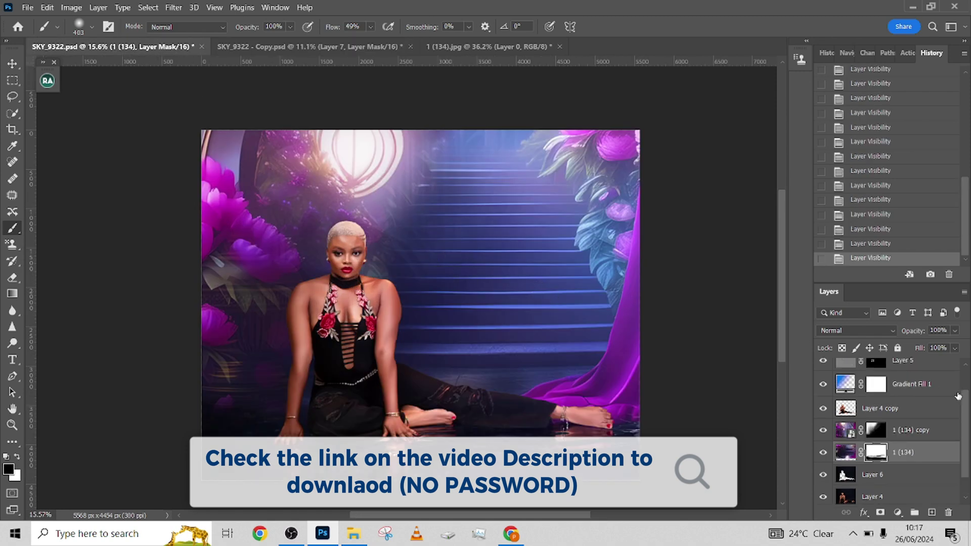
scroll(967, 417, up, 2)
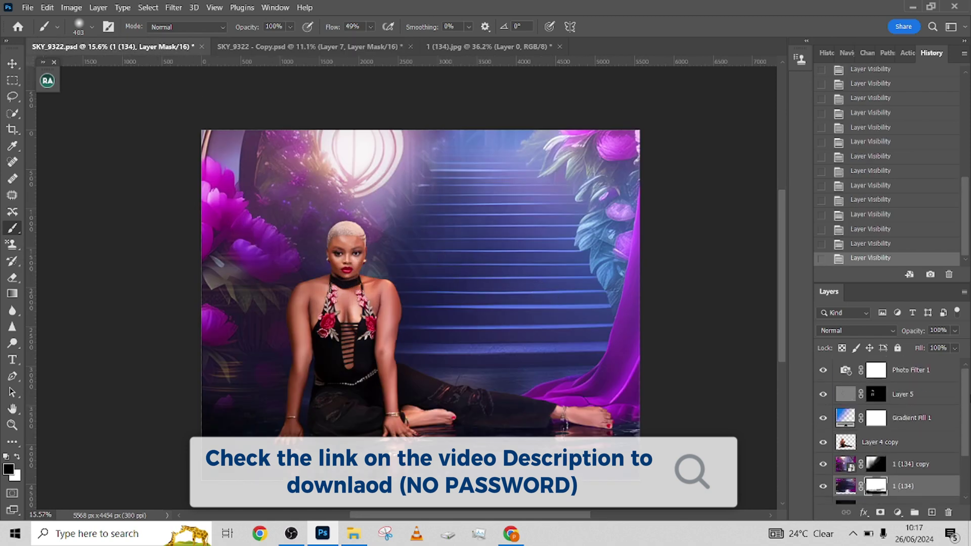
click(945, 378)
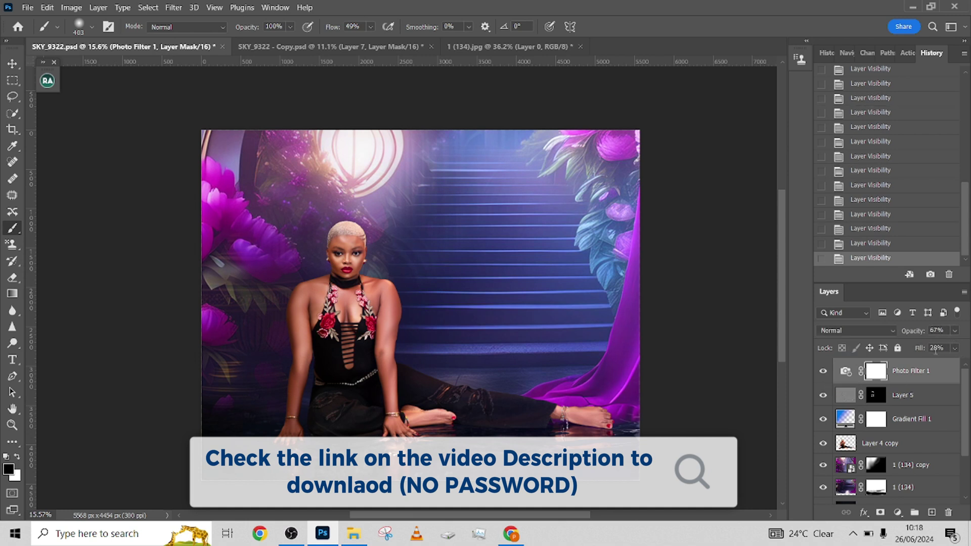
drag(925, 360, 457, 291)
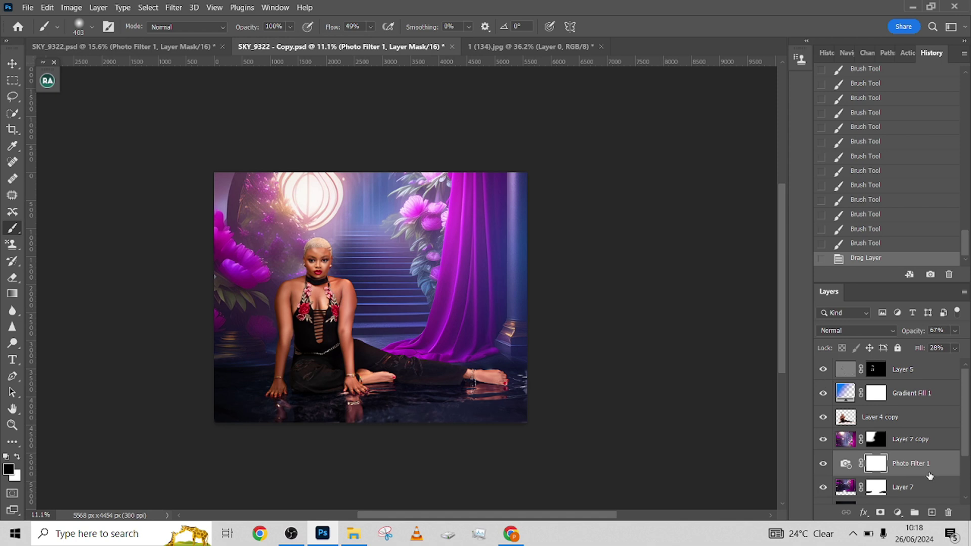
drag(929, 475, 915, 364)
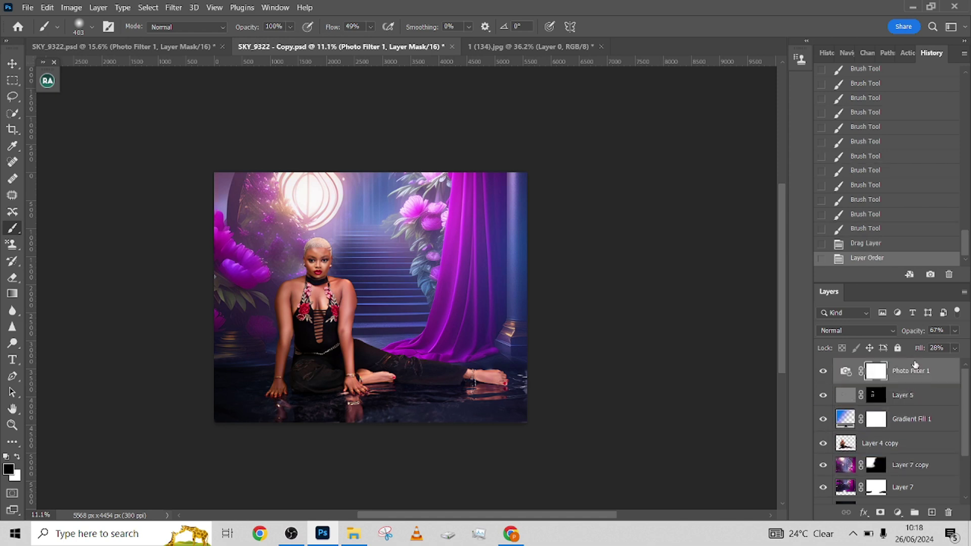
click(822, 371)
click(822, 371)
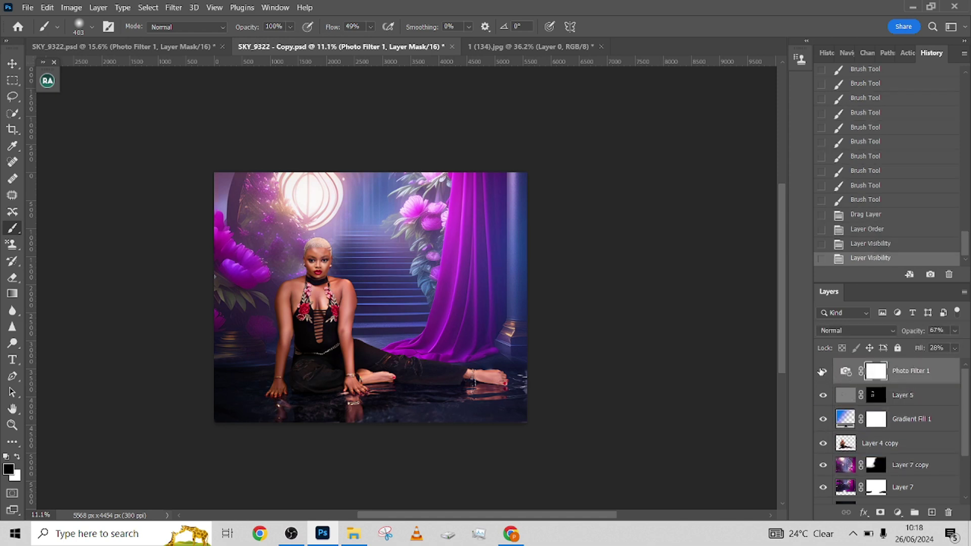
Drag the background layers from SKY_9322 into the Copy composite
scroll(455, 306, up, 2)
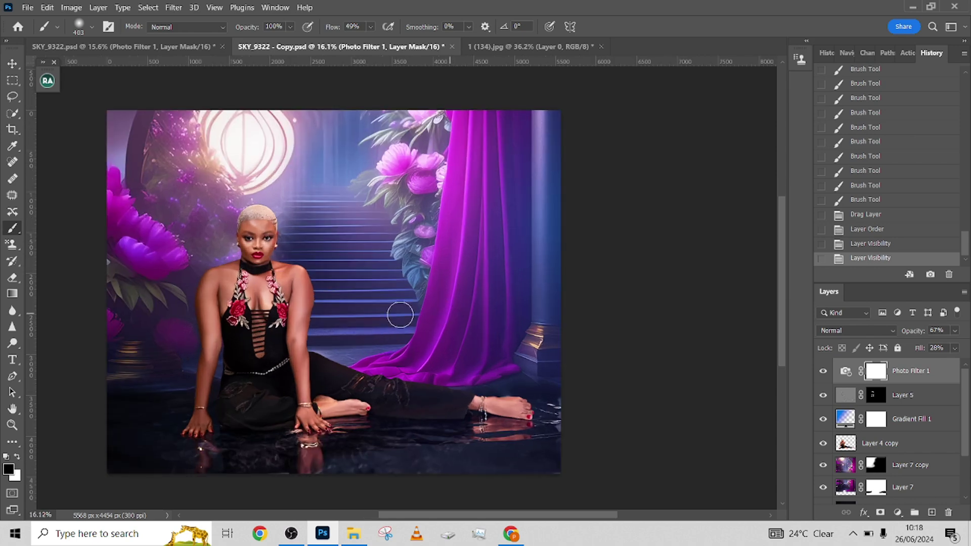
click(171, 47)
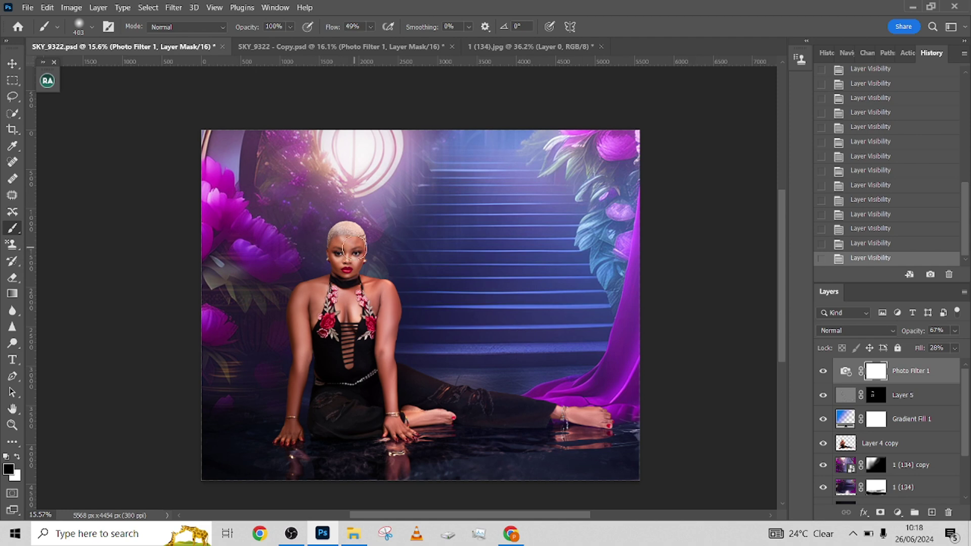
click(340, 47)
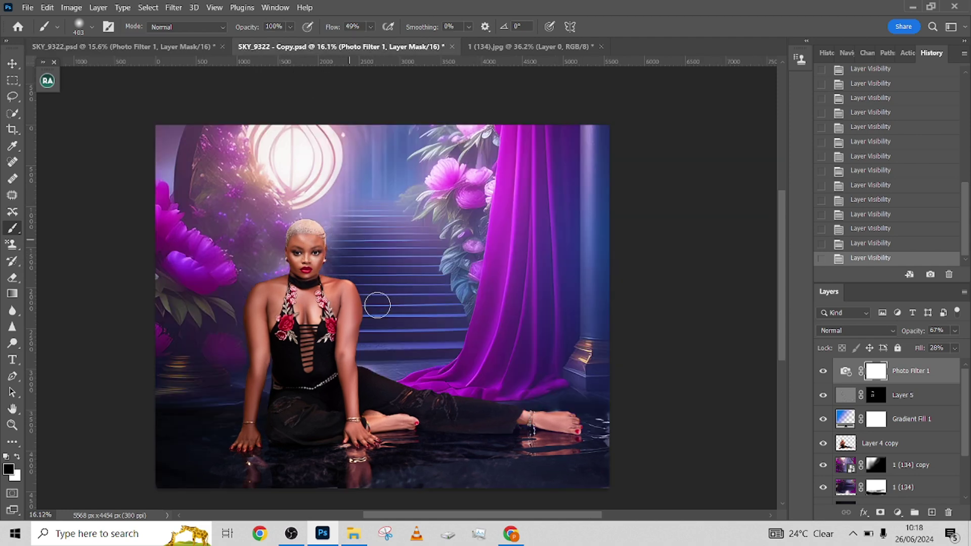
drag(411, 358, 756, 437)
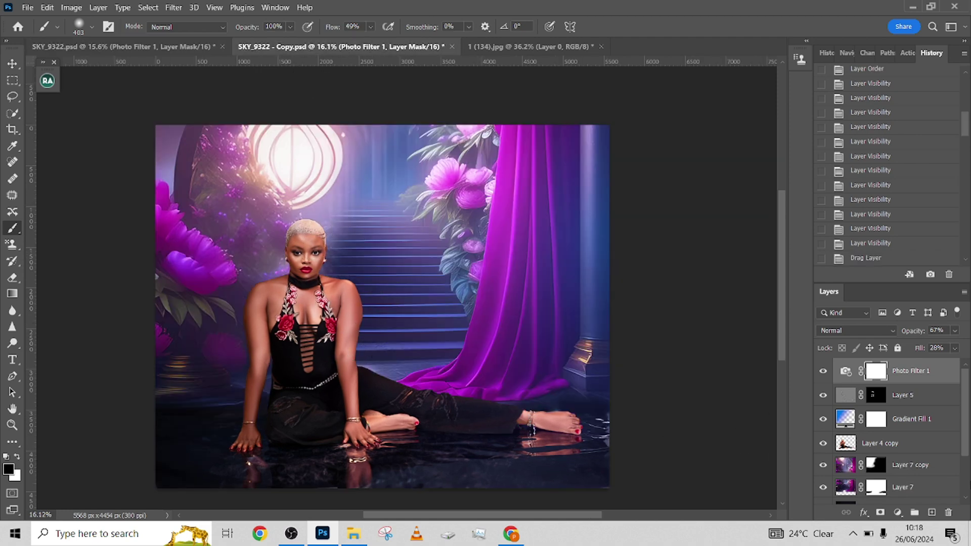
Add a Cooling Filter (LBB) Photo Filter clipped to Layer 4 copy
click(917, 446)
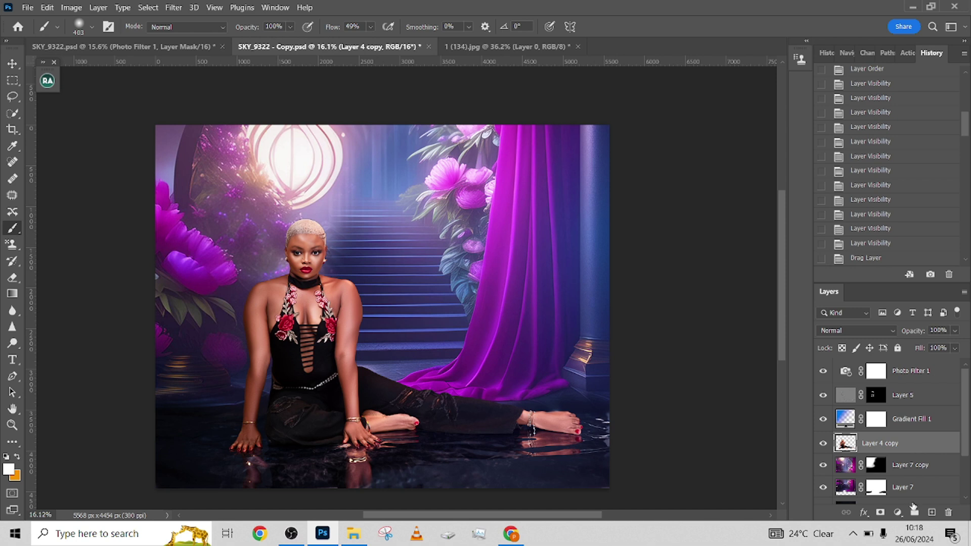
click(897, 512)
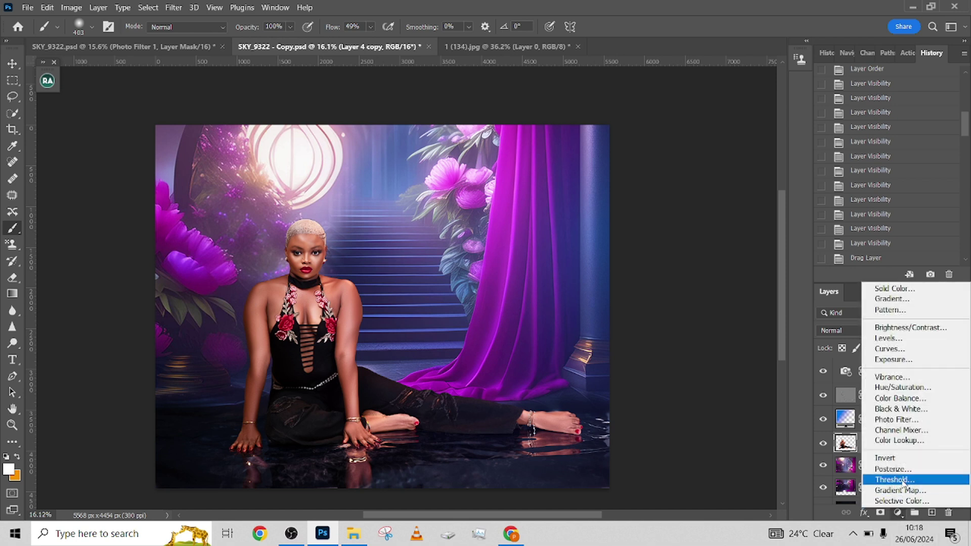
click(661, 178)
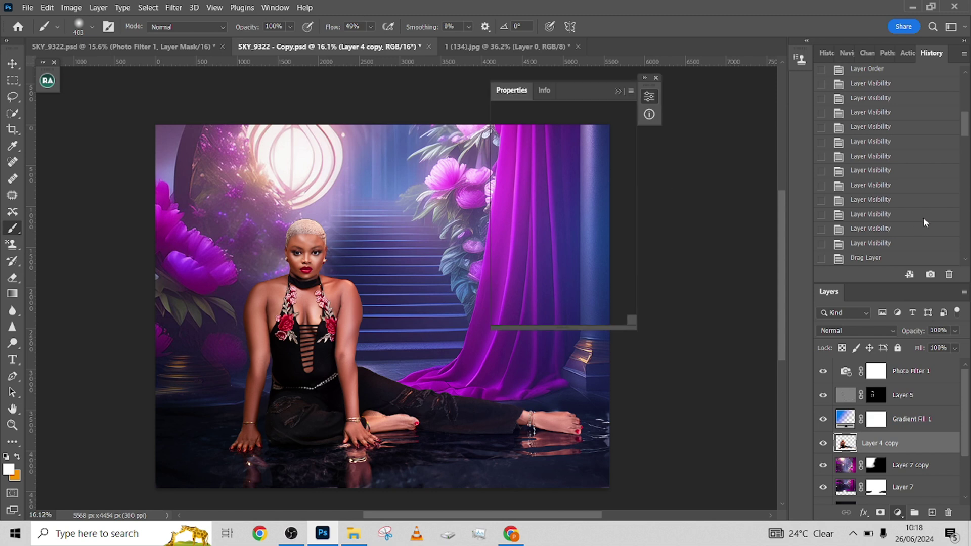
click(557, 132)
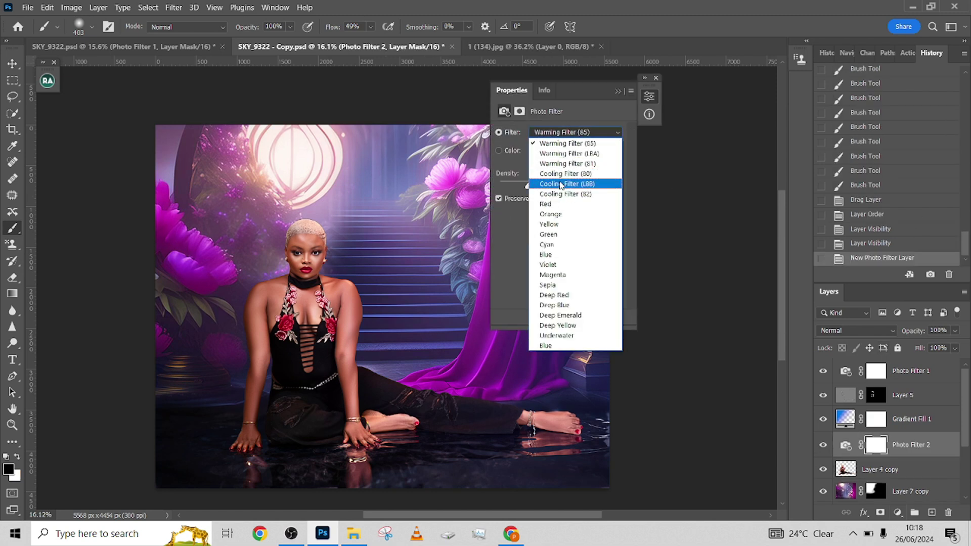
click(561, 184)
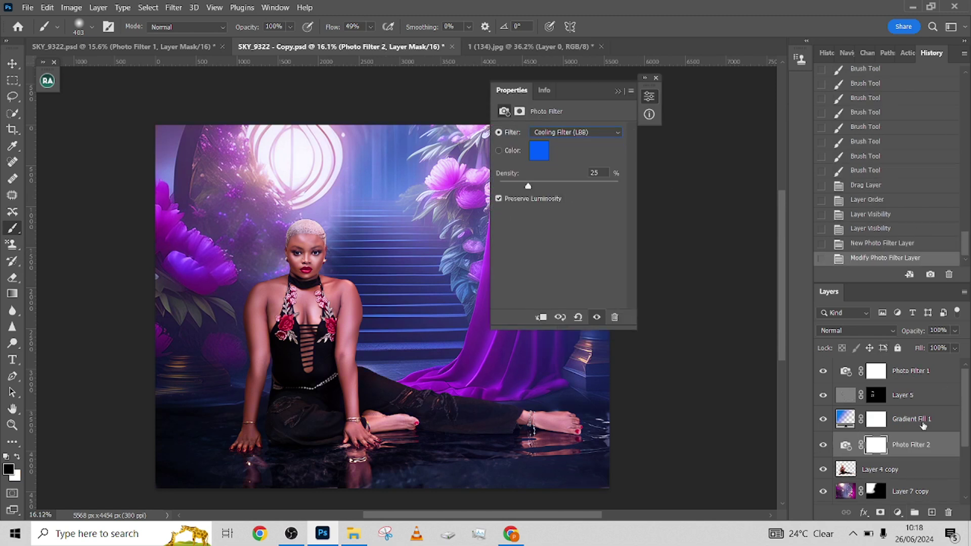
alt+click(913, 456)
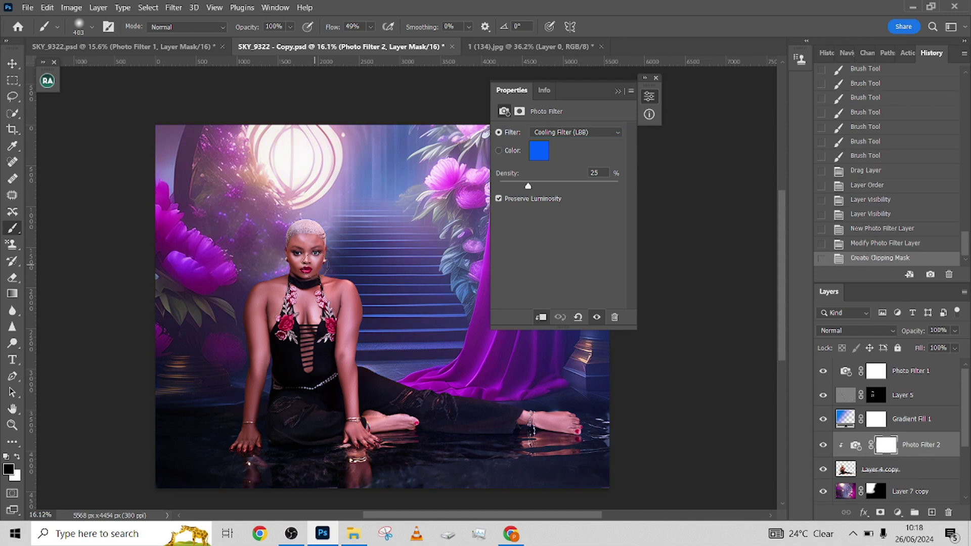
click(618, 91)
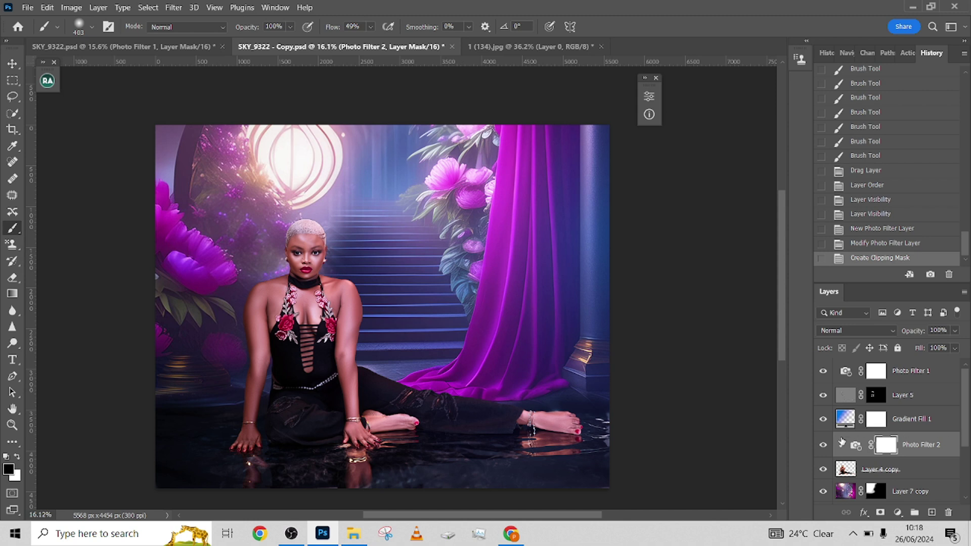
Compare the cooling filter on and off, then lower its opacity to 62%
click(821, 447)
click(821, 447)
click(821, 447)
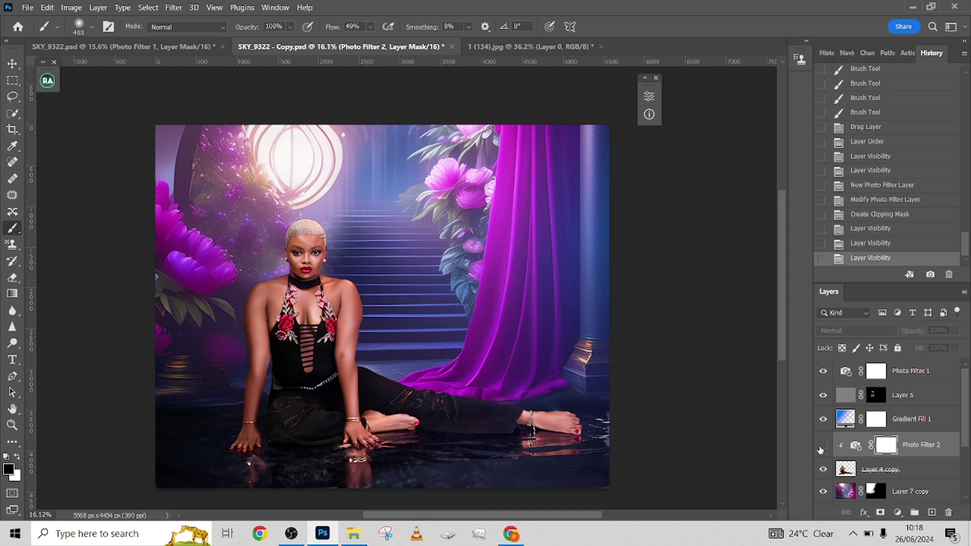
click(821, 447)
click(954, 331)
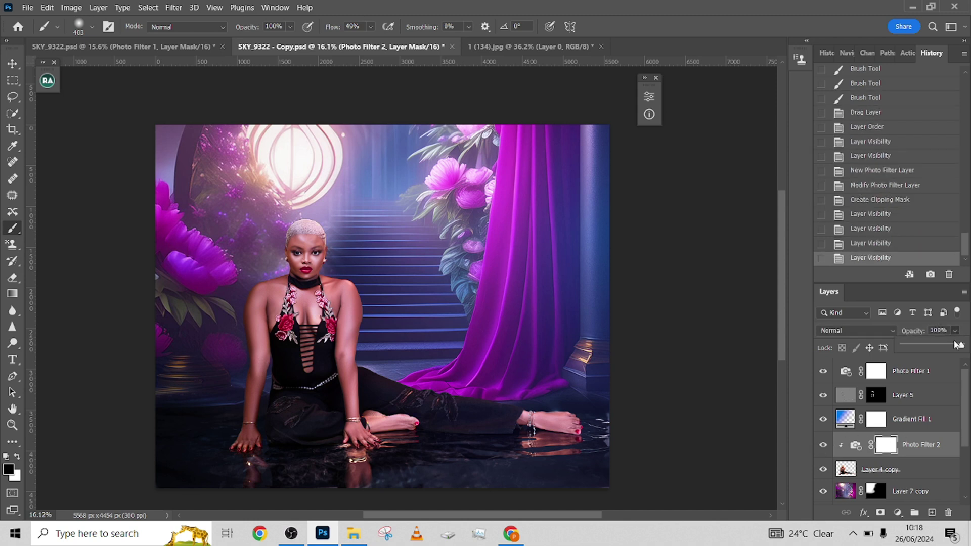
drag(950, 347, 948, 347)
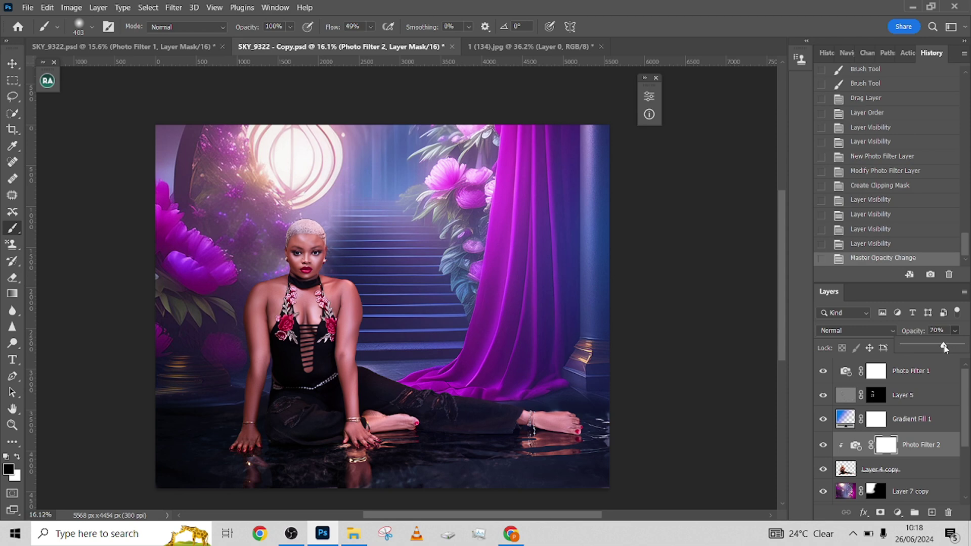
Merge Photo Filter 2 down into Layer 4 copy
shift+click(932, 468)
right_click(931, 467)
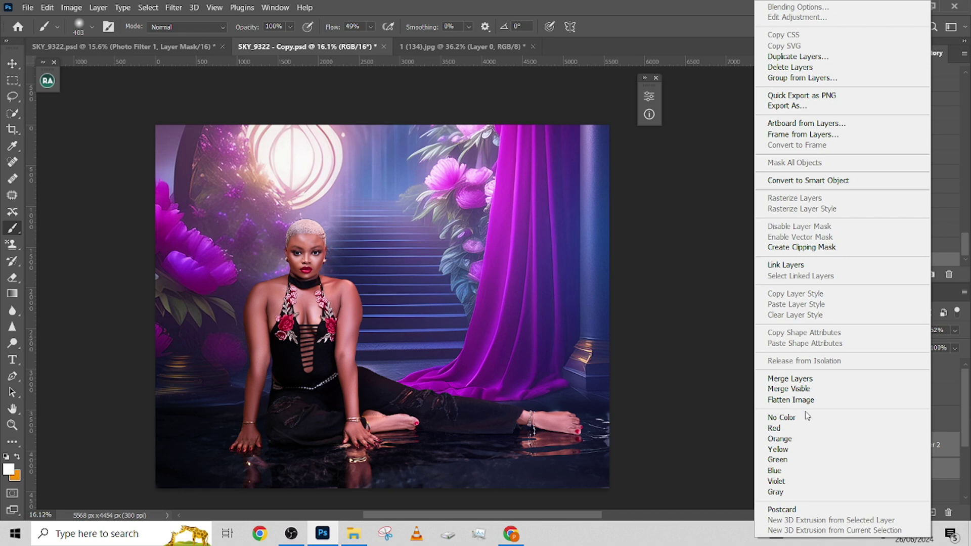
click(801, 379)
Compare the merged result against the original SKY_9322 document
click(178, 48)
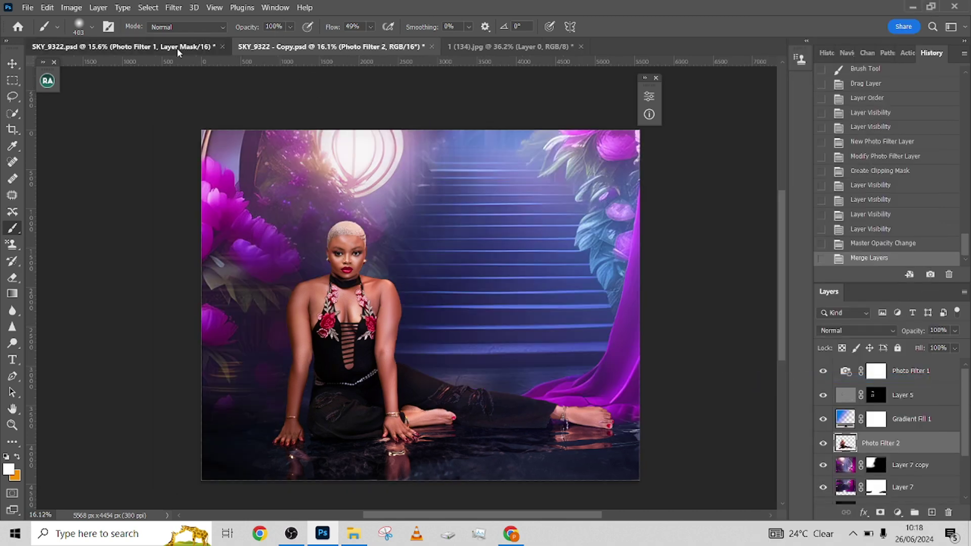
key(d)
click(283, 49)
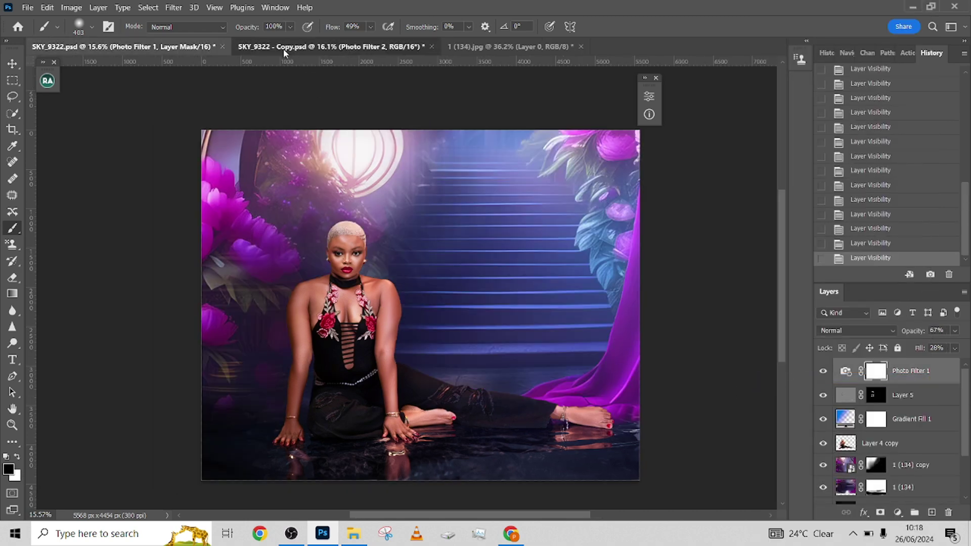
scroll(442, 303, down, 2)
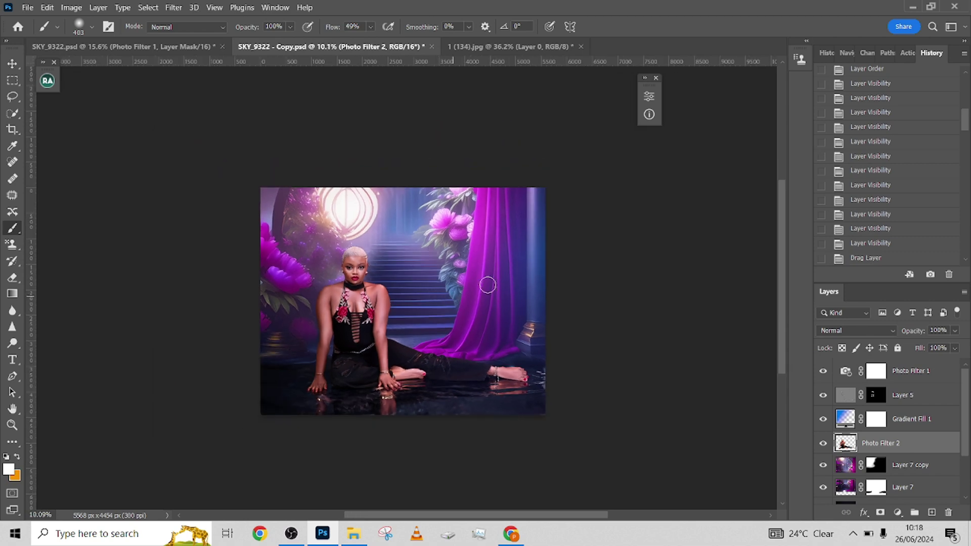
click(192, 46)
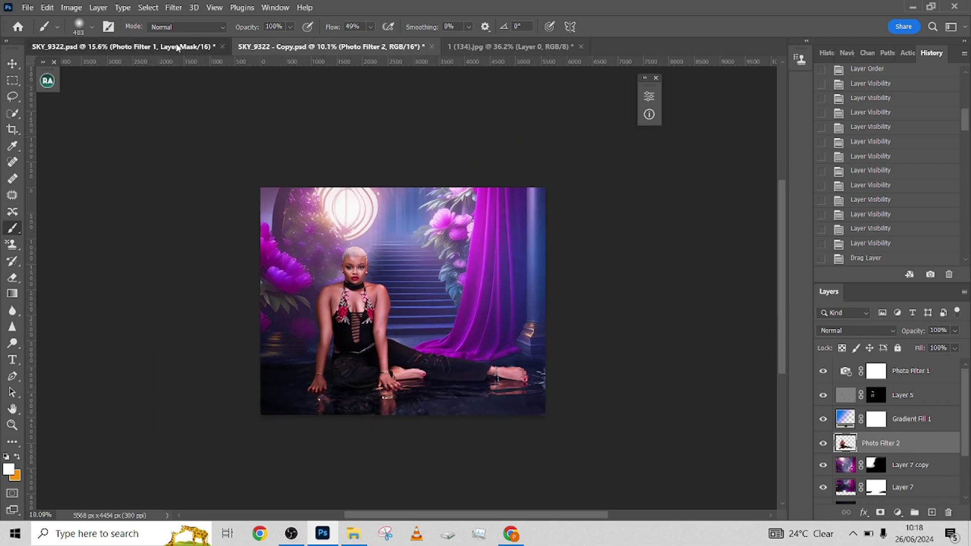
click(284, 46)
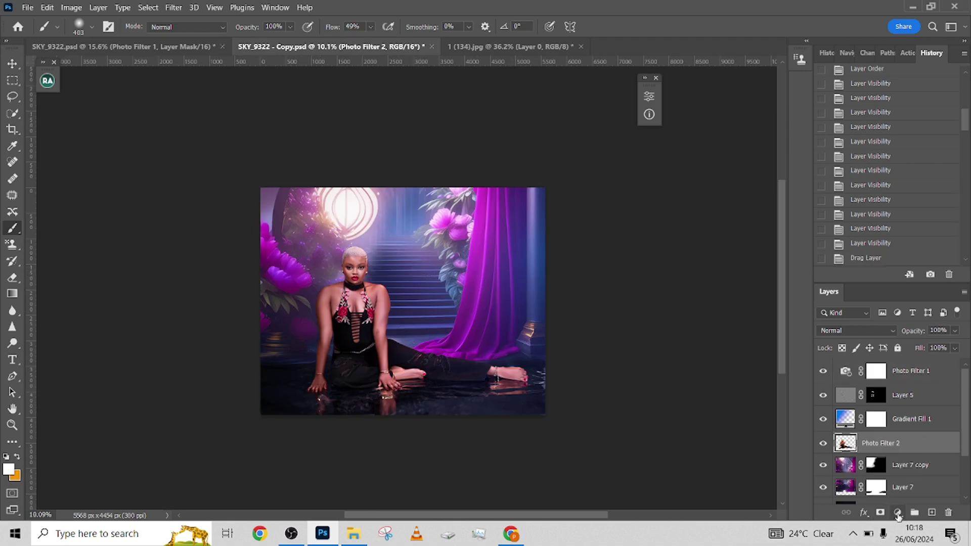
Add a brightening Curves layer with its mask inverted to hide the effect
click(897, 514)
click(889, 430)
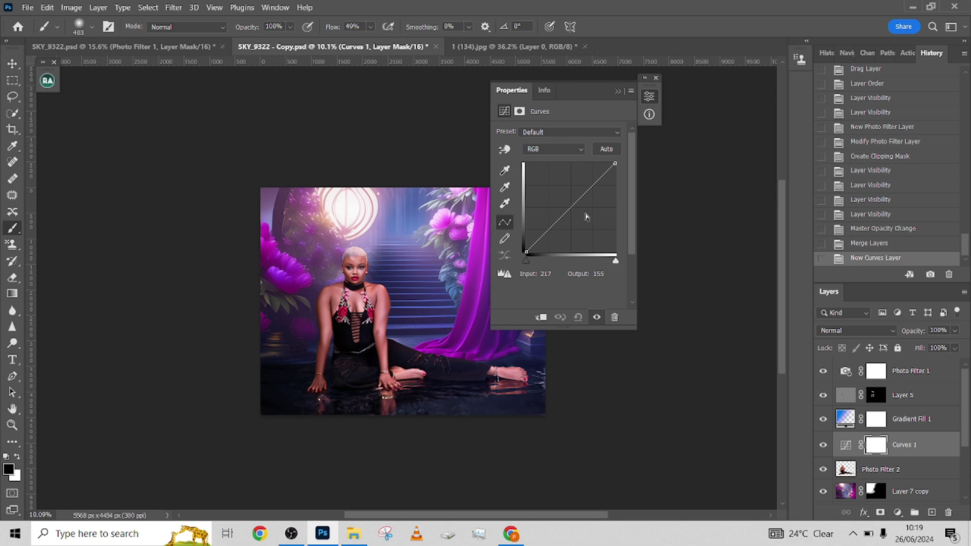
drag(569, 208, 570, 203)
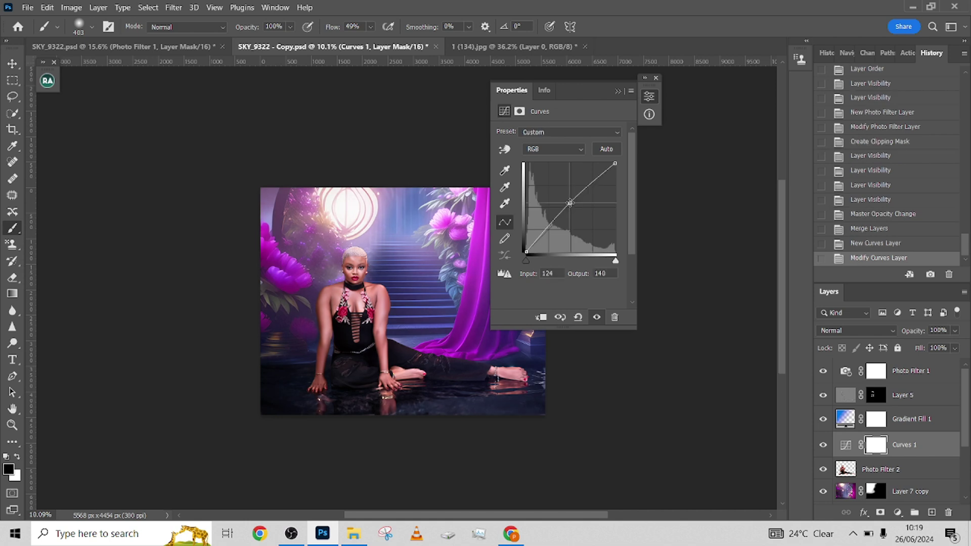
key(ctrl+i)
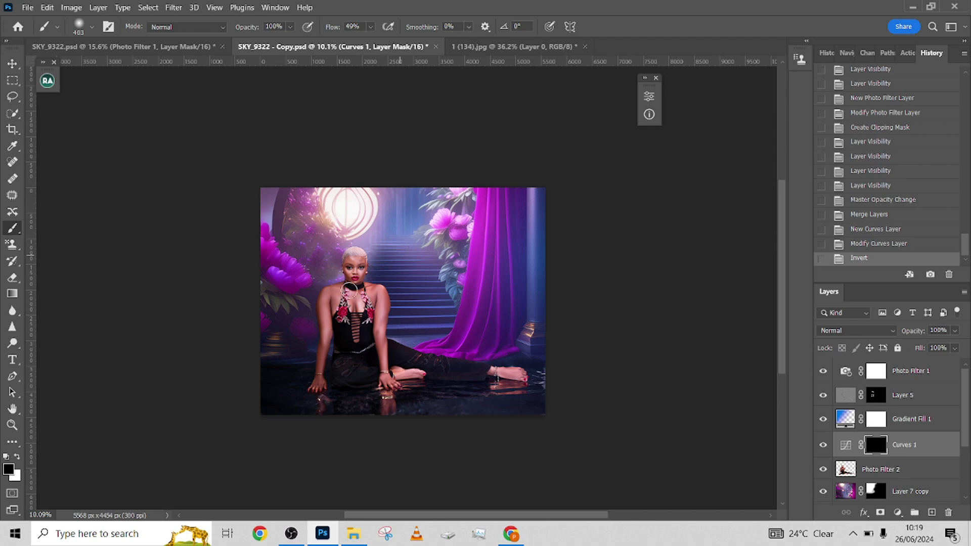
Paint white at 100% flow on the Curves mask to brighten the face and arms
scroll(337, 286, up, 5)
key(x)
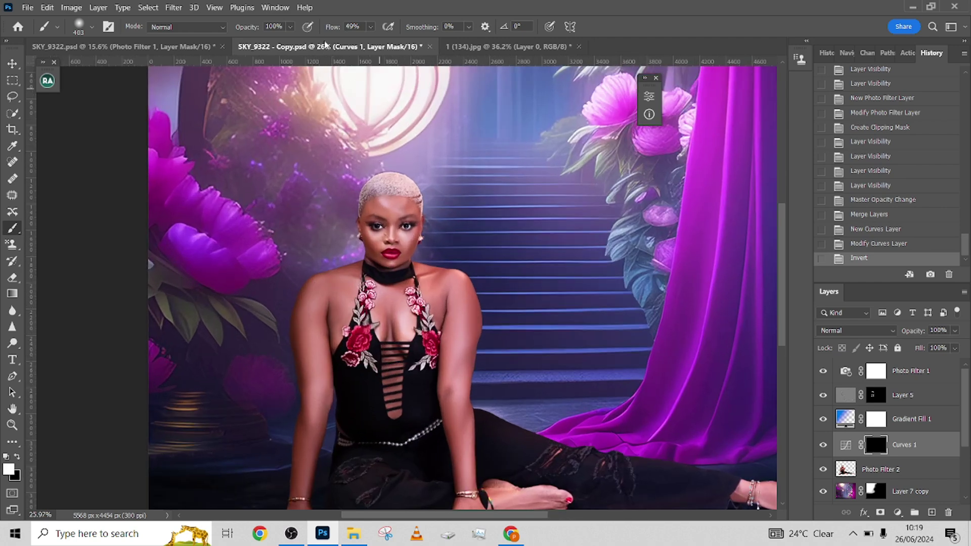
click(371, 27)
drag(377, 41, 407, 41)
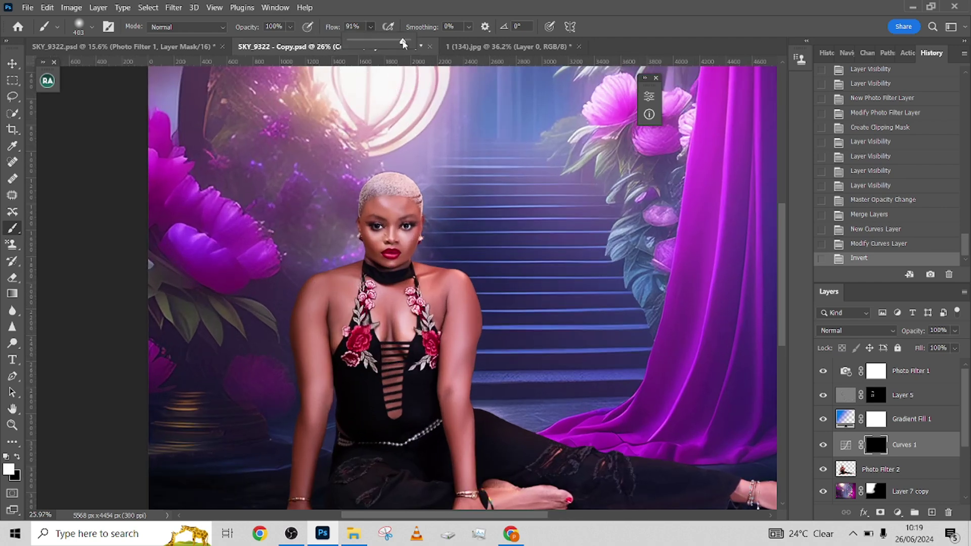
mouse_move(387, 212)
mouse_down()
mouse_move(394, 248)
mouse_move(379, 275)
mouse_move(385, 284)
mouse_move(311, 309)
mouse_move(314, 339)
mouse_up()
drag(319, 378, 304, 483)
mouse_move(309, 399)
mouse_down()
mouse_move(331, 323)
mouse_move(319, 432)
mouse_up()
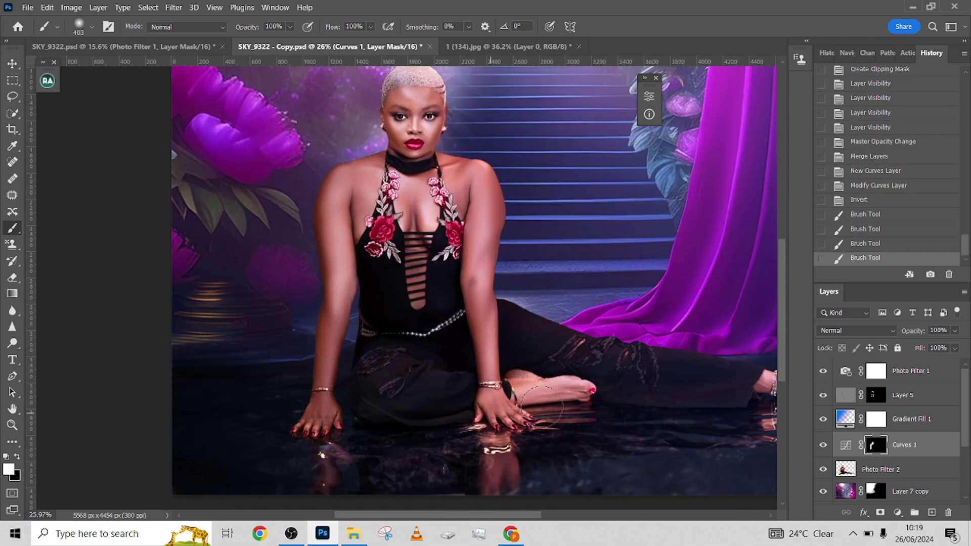
mouse_move(500, 392)
mouse_down()
mouse_move(483, 190)
mouse_move(435, 160)
mouse_up()
Extend the brightening over the upper body, right foot and around the hands and feet
drag(416, 96, 430, 147)
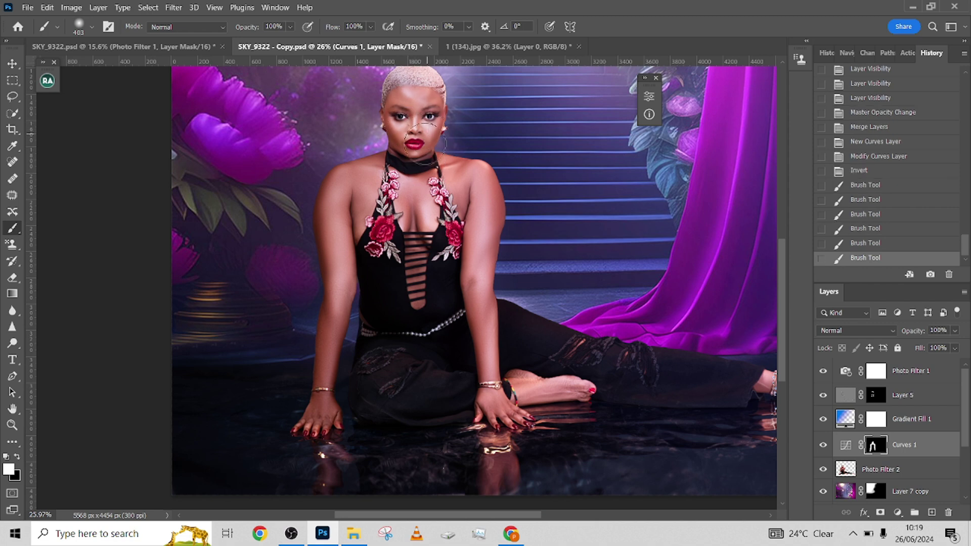
mouse_move(430, 199)
mouse_down()
mouse_move(409, 238)
mouse_move(425, 218)
mouse_move(399, 215)
mouse_up()
mouse_move(472, 169)
mouse_down()
mouse_move(483, 197)
mouse_move(463, 225)
mouse_up()
drag(504, 296, 306, 248)
mouse_move(656, 363)
mouse_down()
mouse_move(583, 339)
mouse_move(657, 351)
mouse_up()
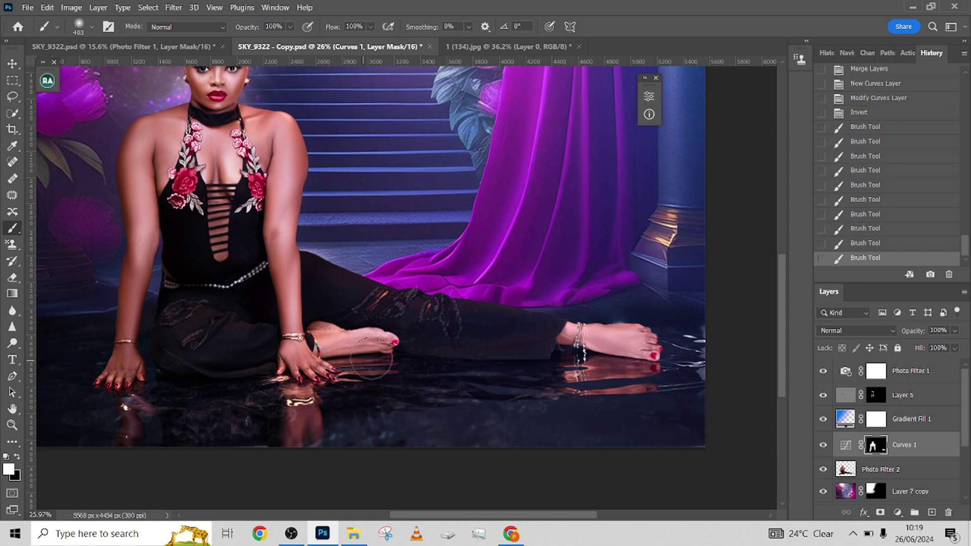
drag(289, 297, 267, 212)
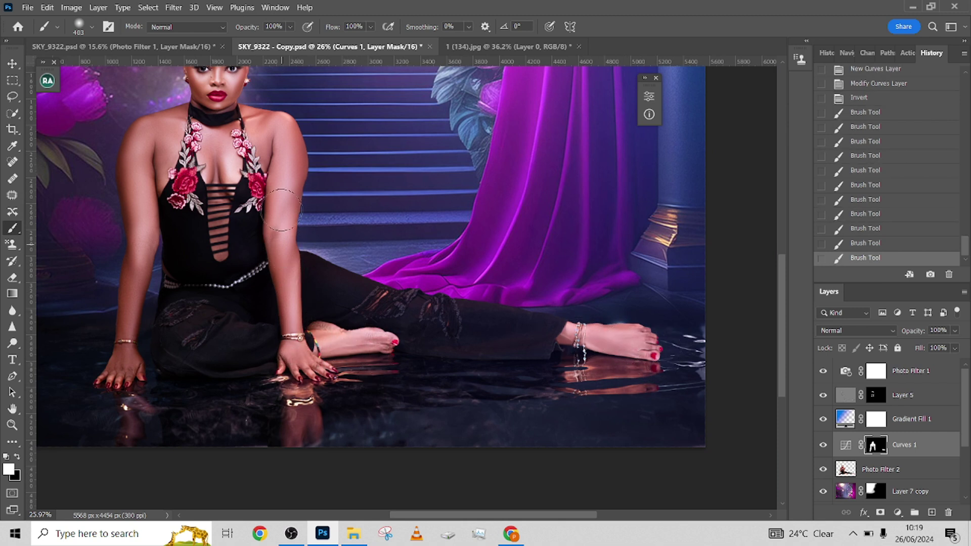
drag(260, 359, 266, 359)
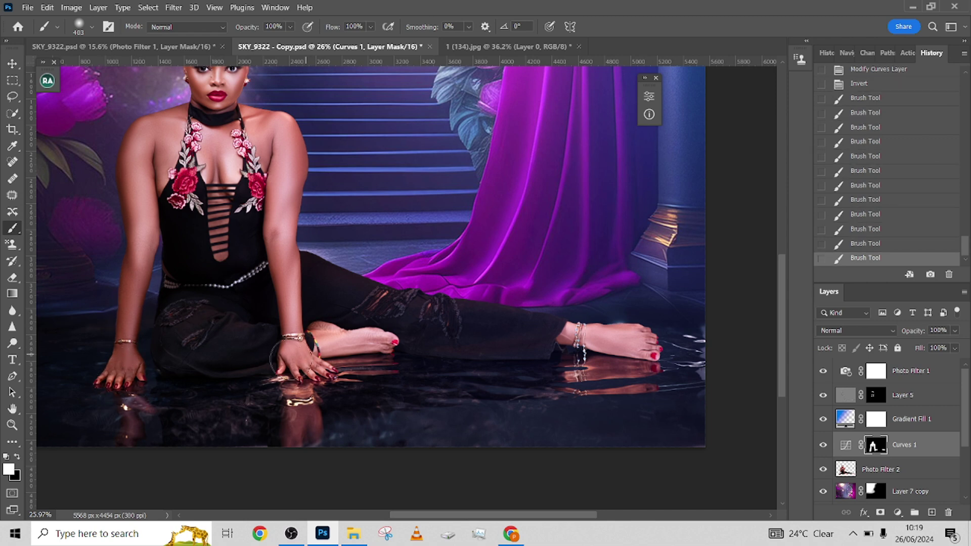
drag(389, 357, 412, 351)
scroll(540, 419, down, 3)
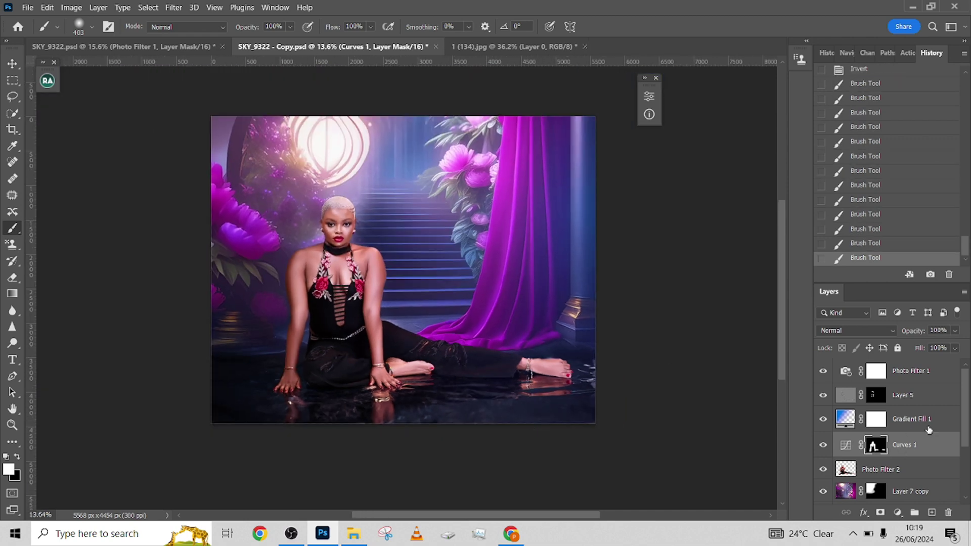
scroll(540, 419, down, 2)
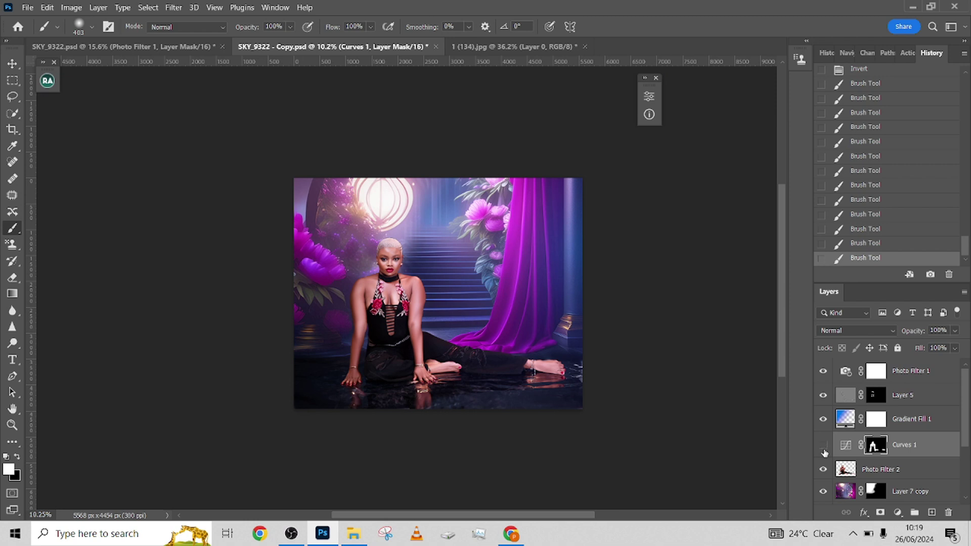
Toggle Curves and Photo Filter 1 to compare, lowering Curves opacity to about 48%
click(822, 445)
click(823, 446)
drag(955, 331, 931, 348)
click(936, 380)
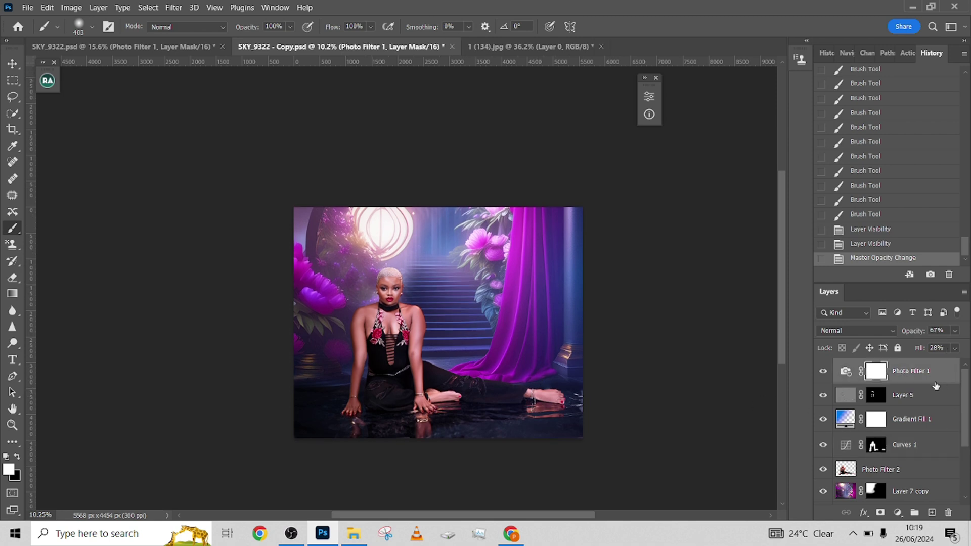
click(823, 370)
click(823, 370)
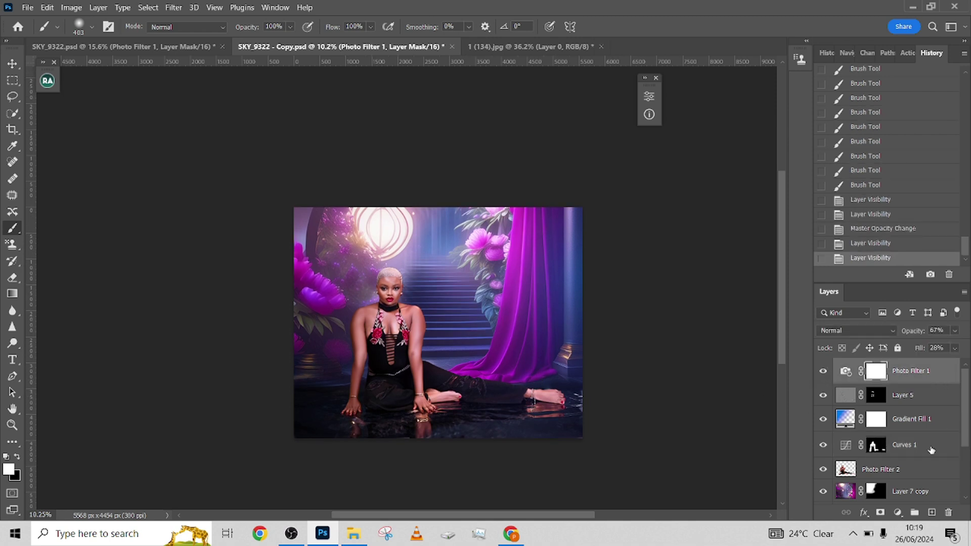
click(898, 512)
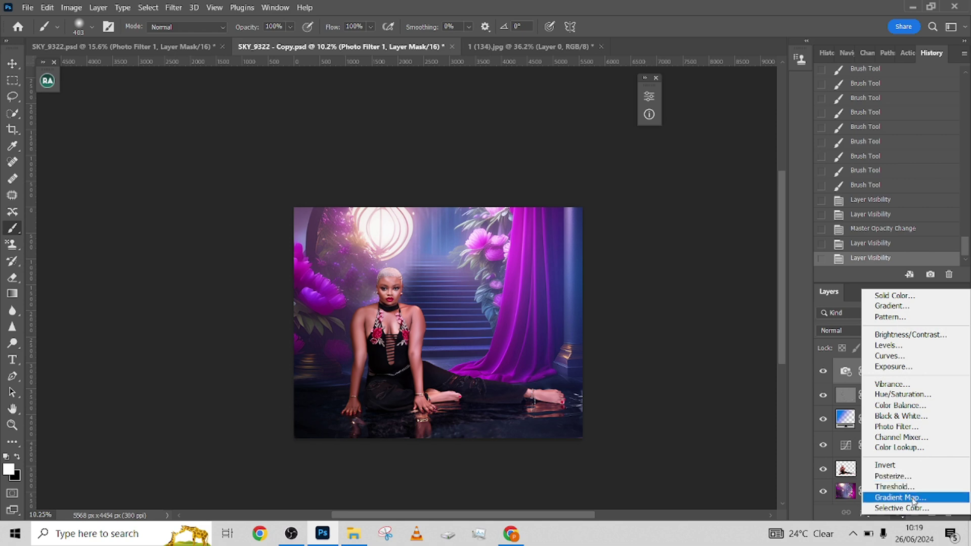
Add a Color Lookup layer and cycle looks from 2Strip through Crisp_Winter to a Fuji film look
click(917, 448)
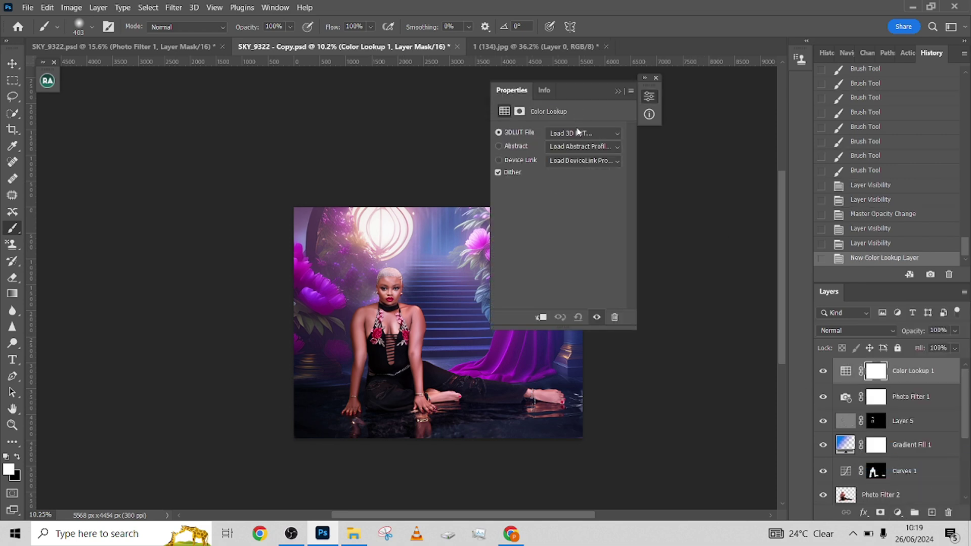
click(582, 133)
click(596, 180)
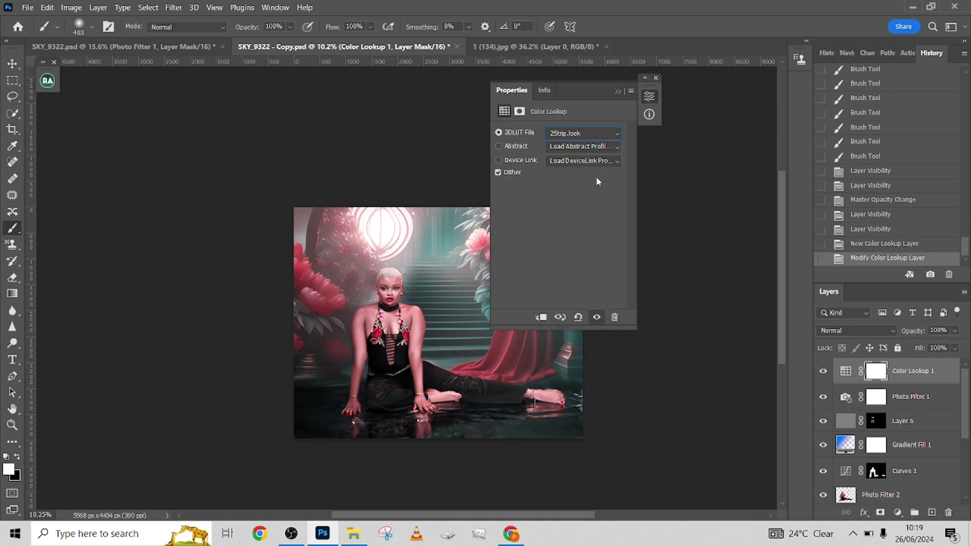
drag(584, 92, 716, 86)
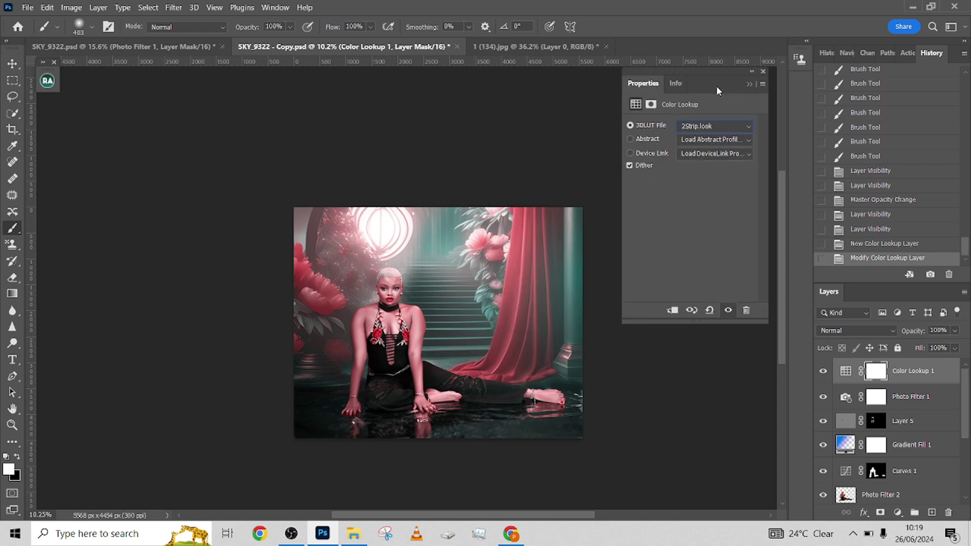
key(Down)
key(Down)
key(Down)
key(Down)
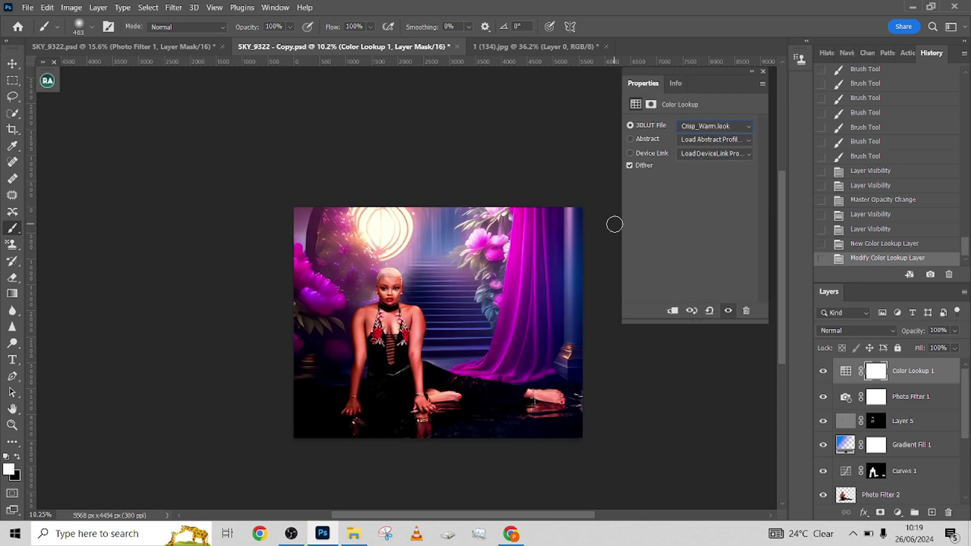
key(Down)
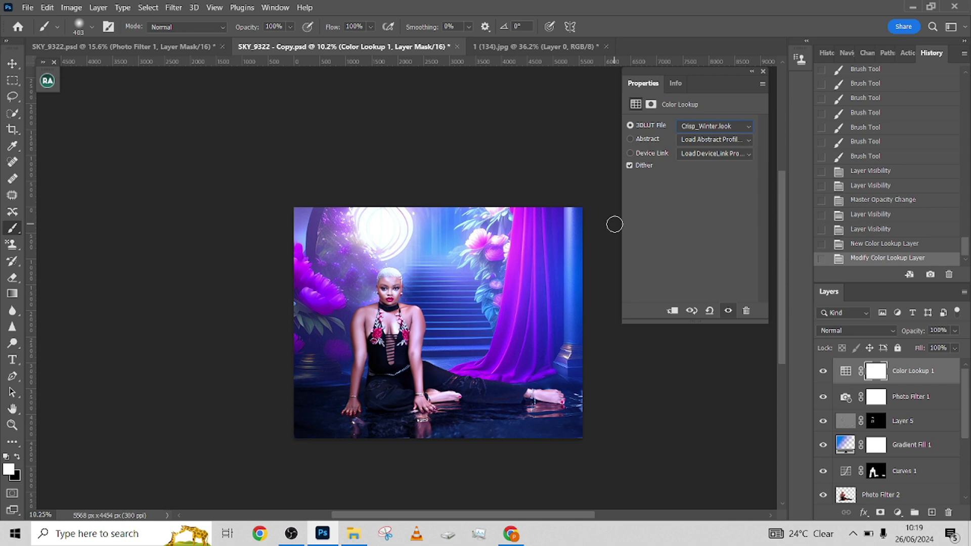
key(Down)
key(Down)
key(Down)
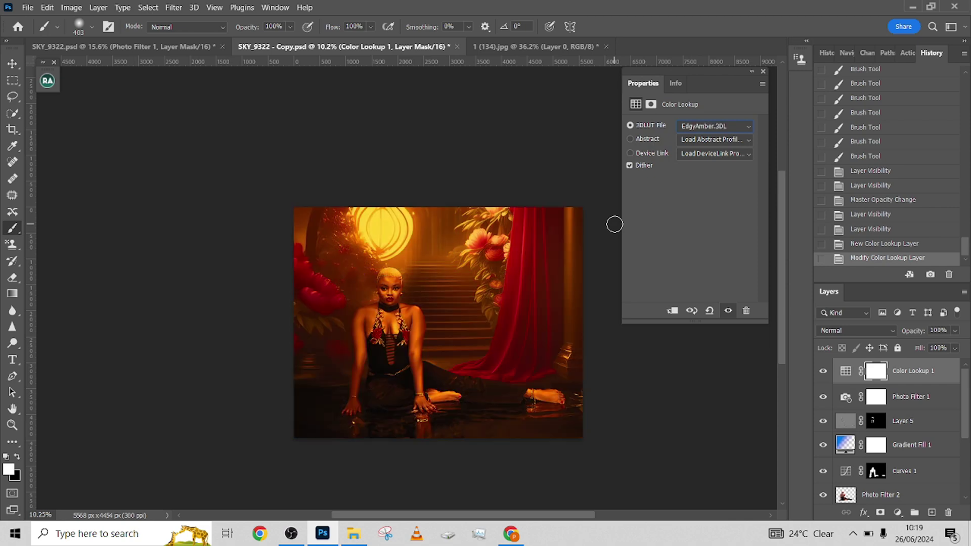
key(Down)
key(Down)
key(Down)
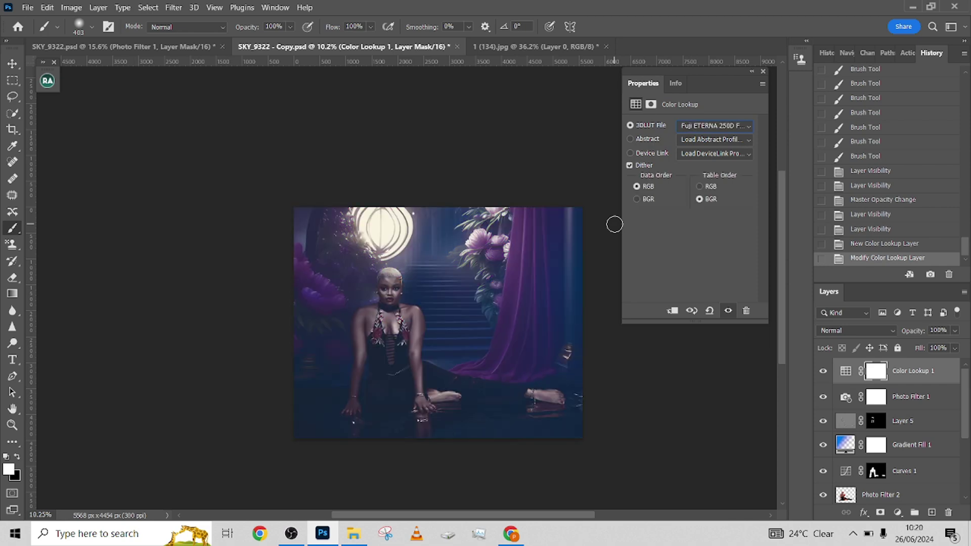
key(Down)
key(Down)
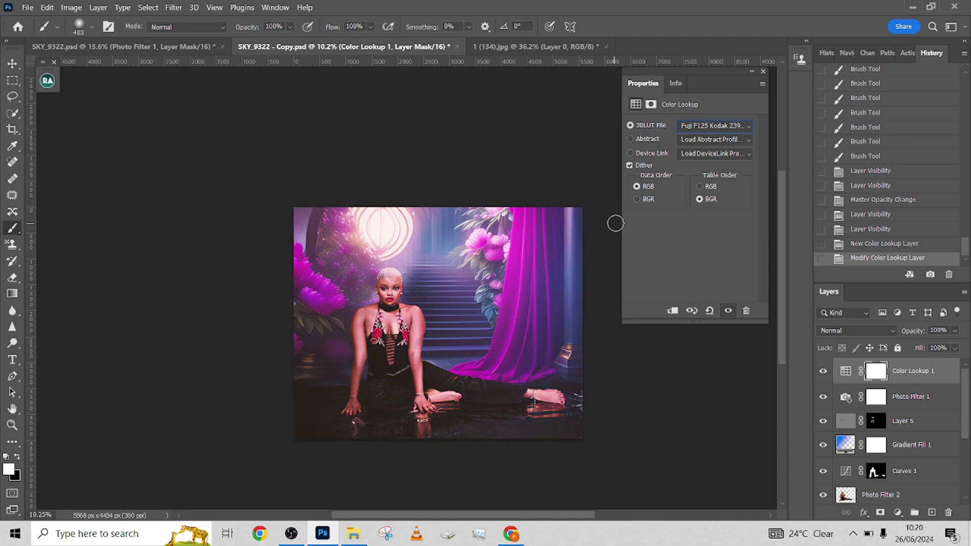
Fade the lookup to 28%, try TensionGreen, Kodak and LateSunset looks, then delete the layer
click(955, 330)
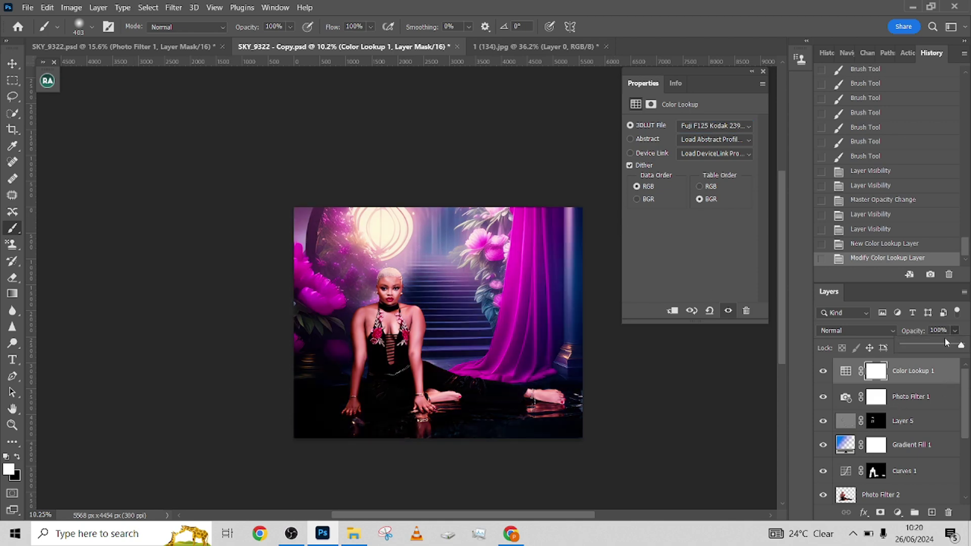
drag(924, 347, 920, 347)
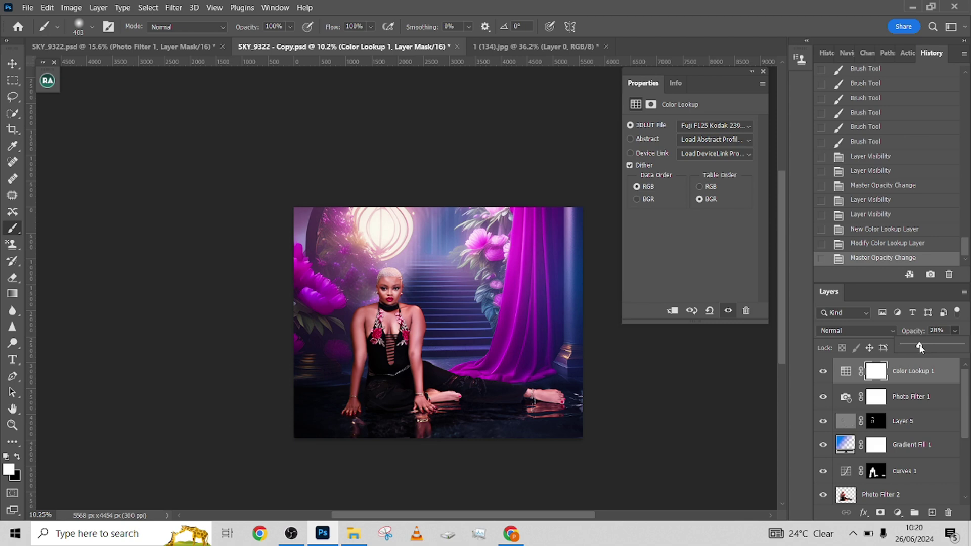
click(723, 126)
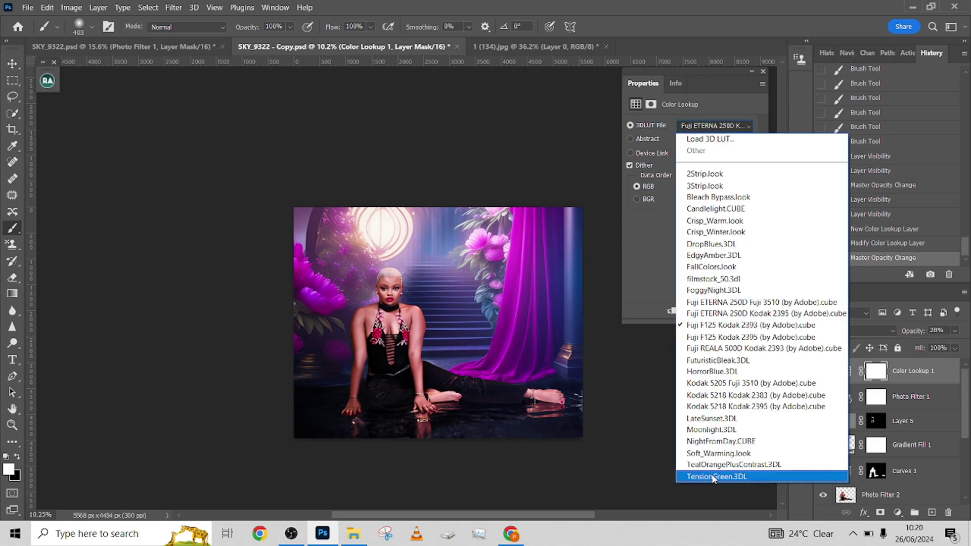
click(713, 478)
key(Up)
key(Up)
key(Up)
key(Up)
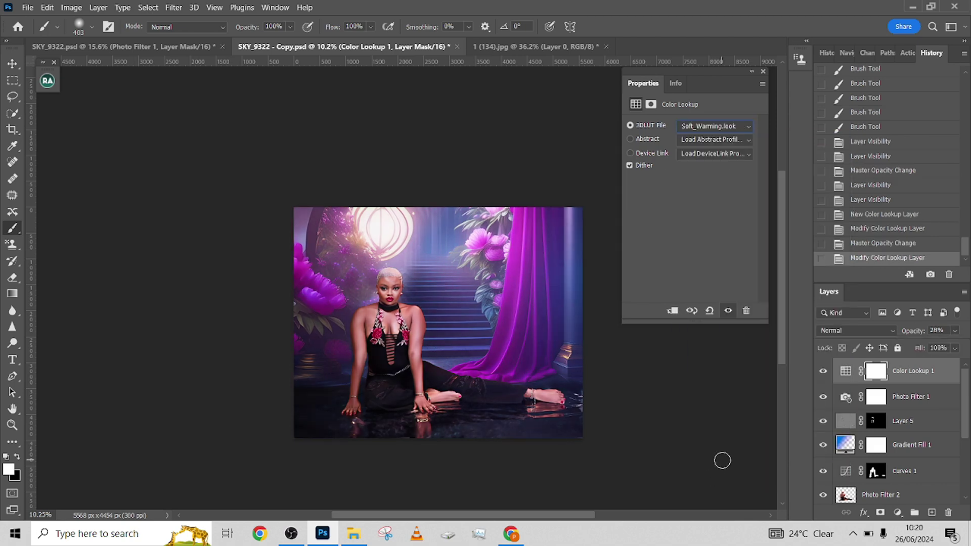
key(Up)
key(Up)
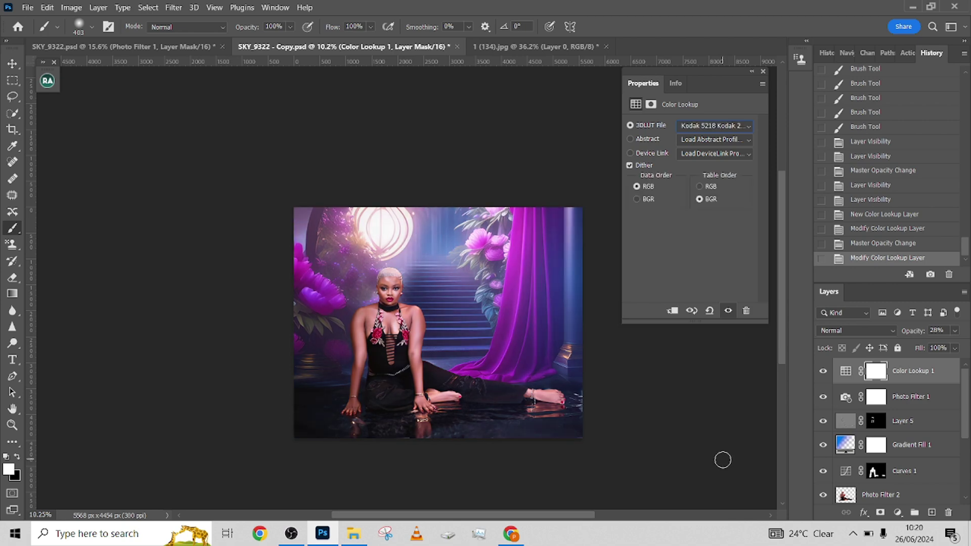
key(Down)
drag(946, 371, 948, 512)
Add a Curves adjustment layer and raise the Blue channel's black point to lift shadow blues
click(898, 513)
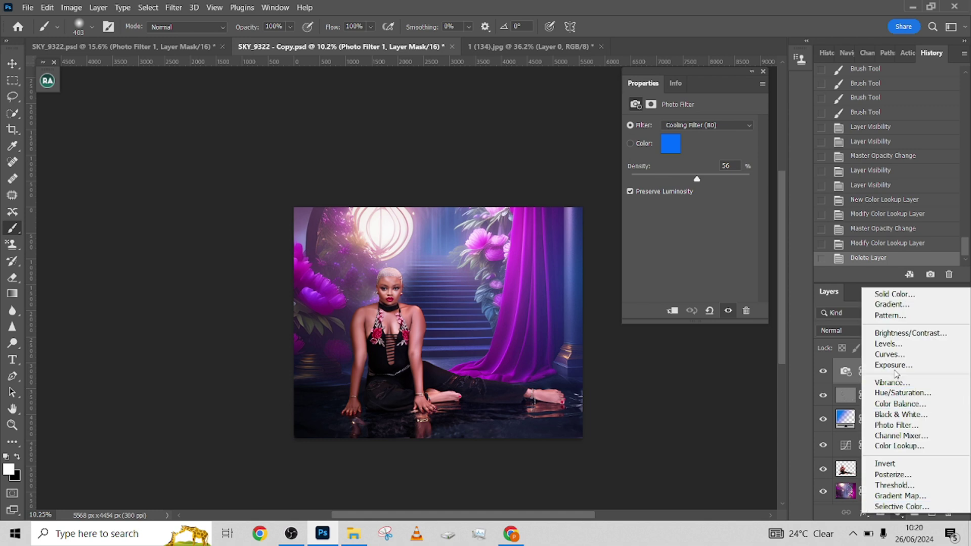
click(889, 357)
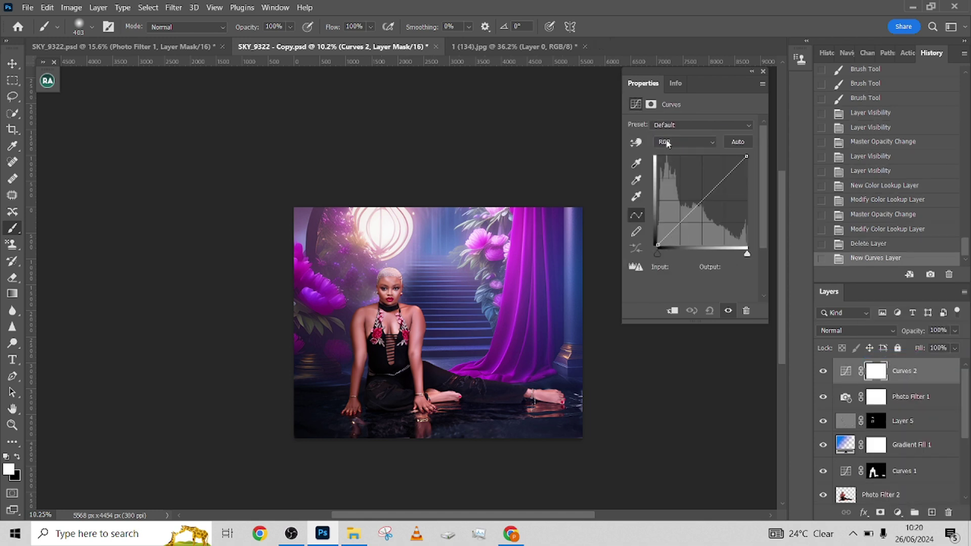
click(685, 142)
click(668, 178)
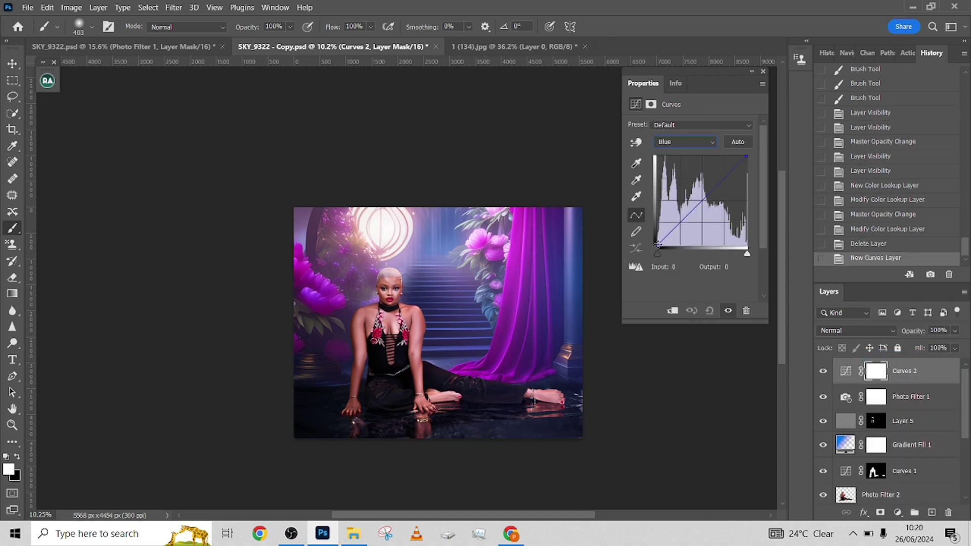
drag(658, 246, 654, 238)
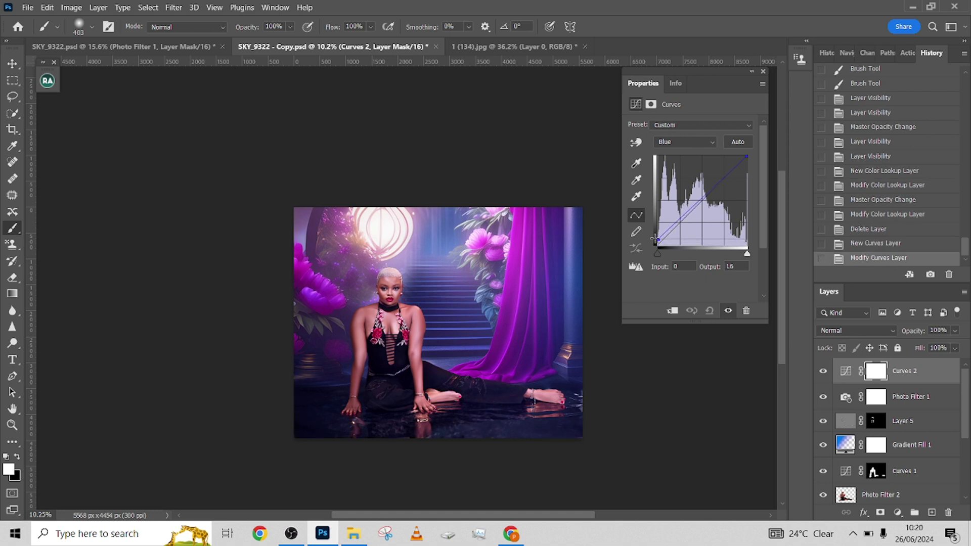
Raise the RGB black input to 14, then lift the Blue shadows further to 34
click(668, 141)
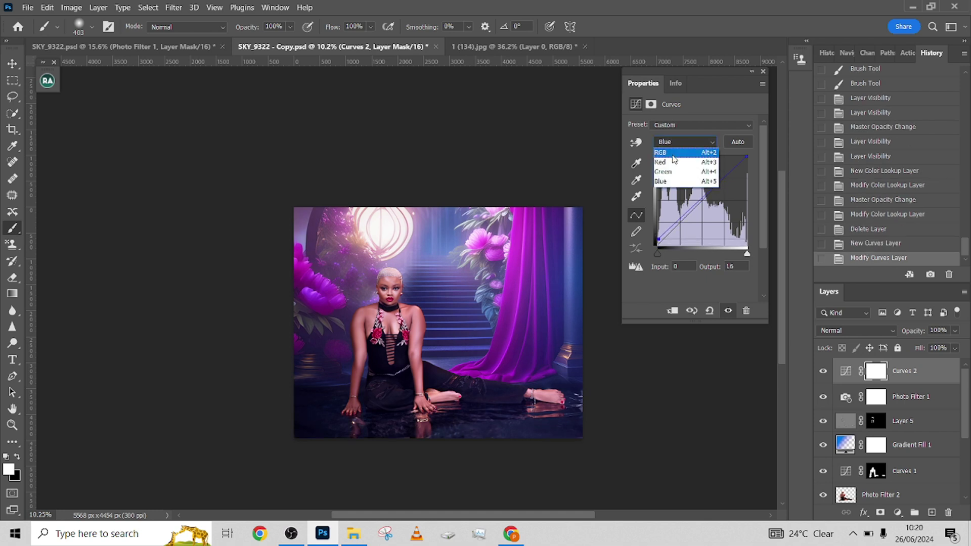
click(673, 153)
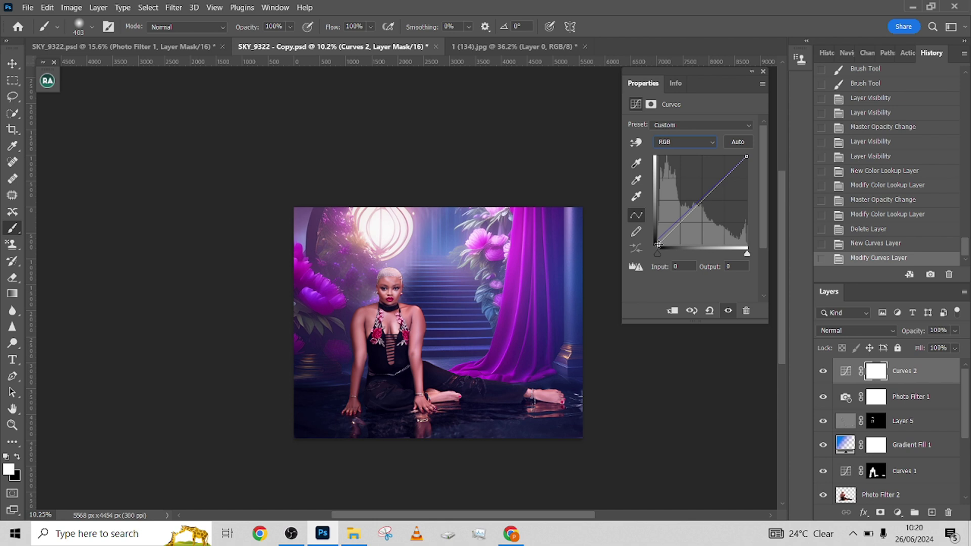
drag(657, 245, 663, 253)
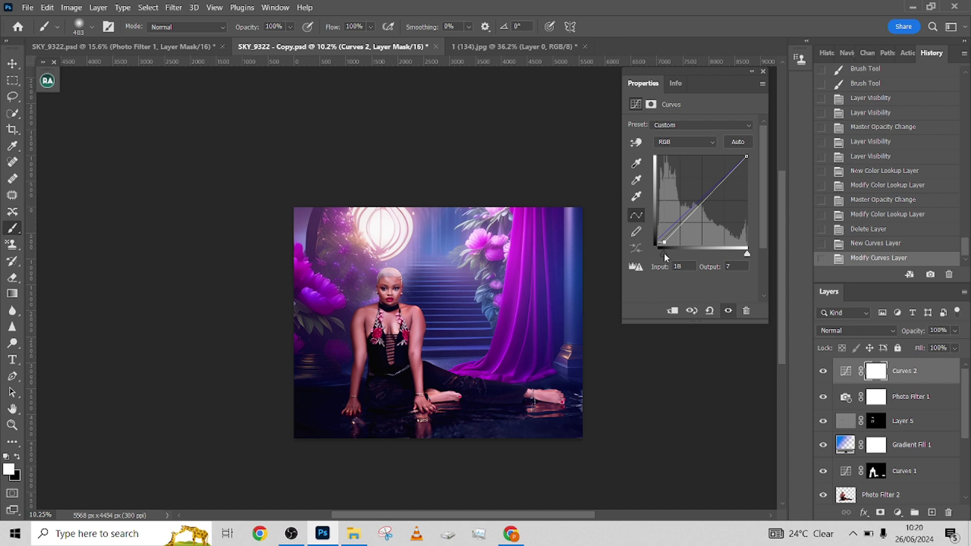
drag(663, 254, 661, 254)
click(677, 142)
click(666, 181)
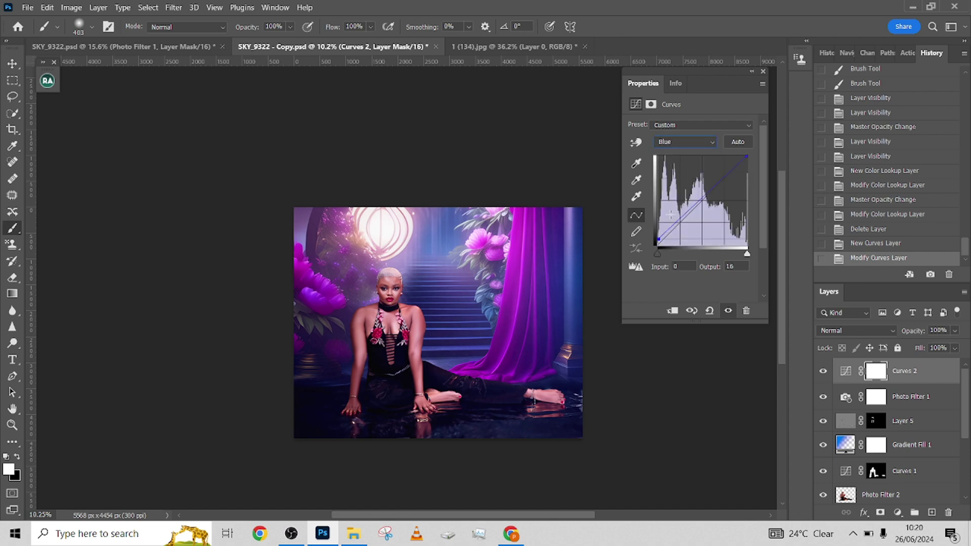
drag(655, 240, 655, 232)
click(752, 72)
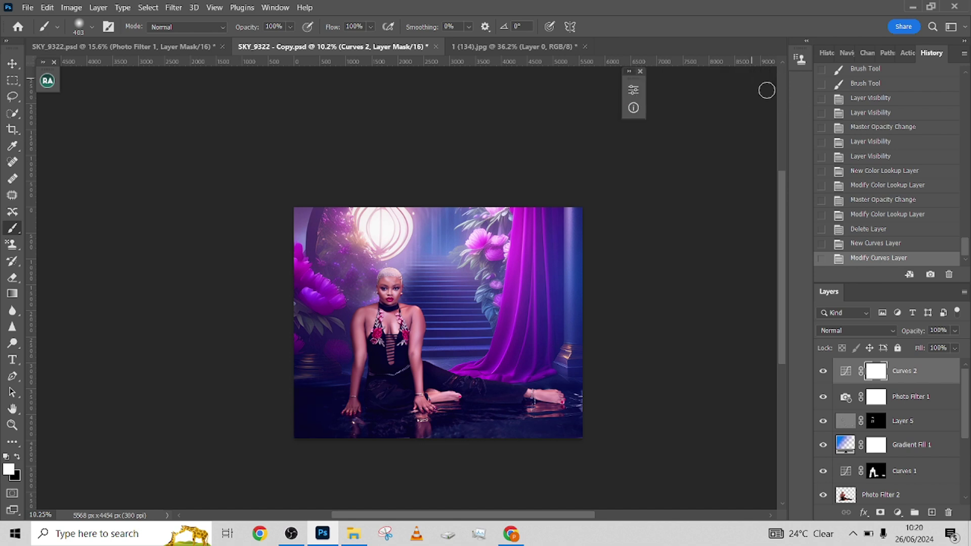
Toggle Curves 2 off and on to compare its effect
click(823, 372)
click(822, 372)
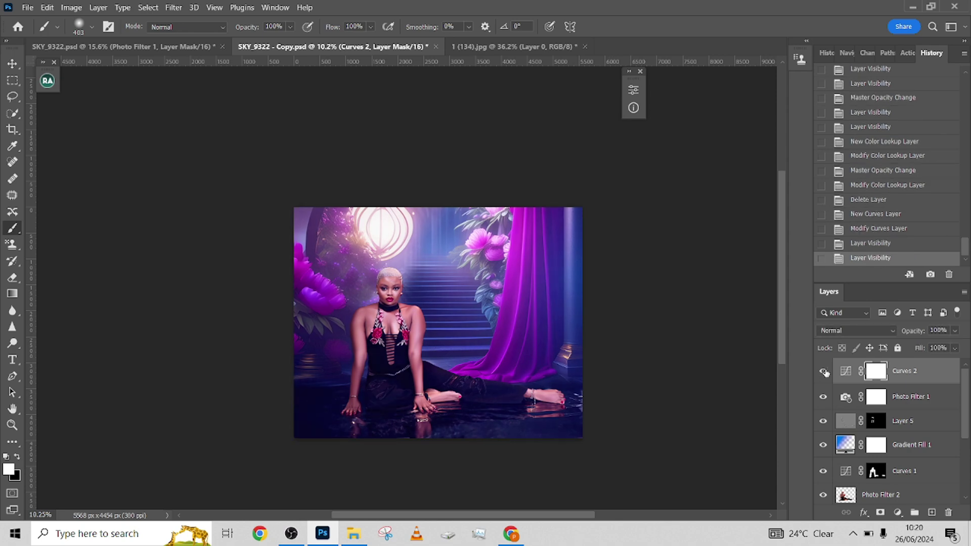
click(823, 371)
click(823, 372)
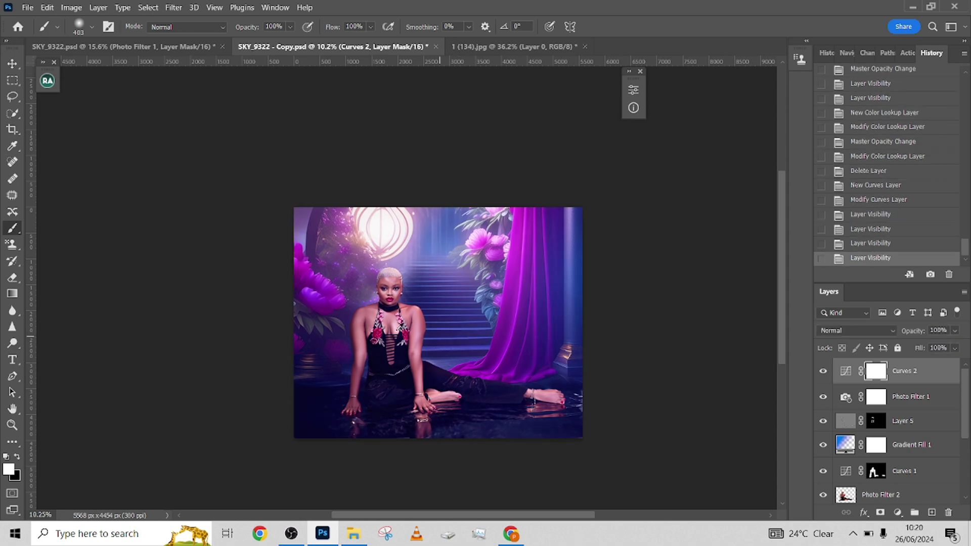
scroll(409, 331, up, 3)
scroll(420, 331, down, 2)
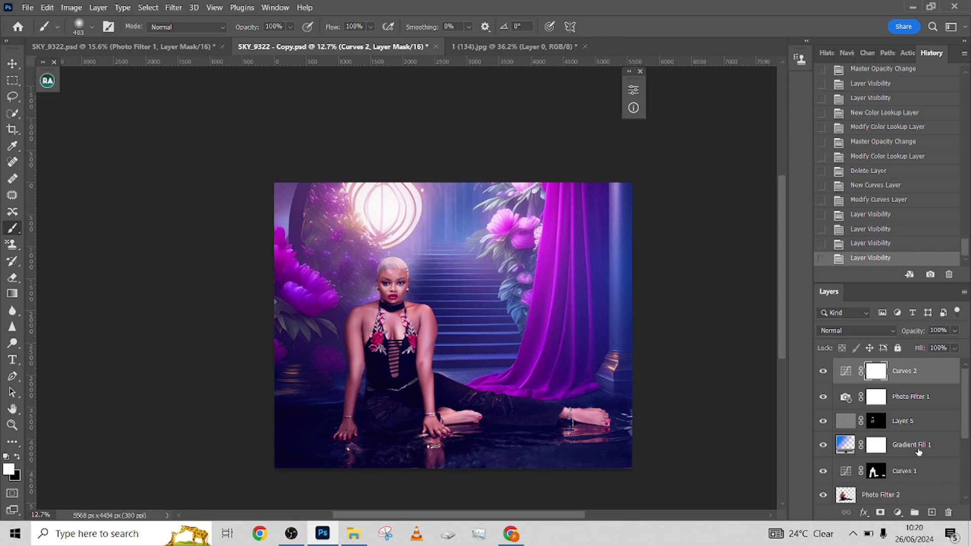
scroll(912, 455, down, 5)
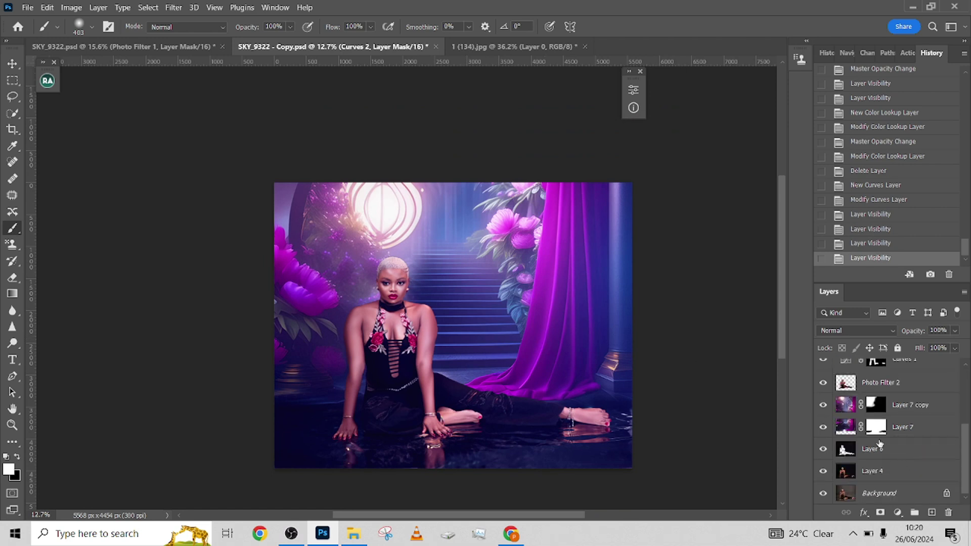
scroll(879, 445, up, 5)
Hide Curves 2, Photo Filter 1, Layer 5, Gradient Fill 1, Layer 7 copy and Layer 7, leaving the woman on dark
click(823, 362)
click(823, 387)
click(823, 412)
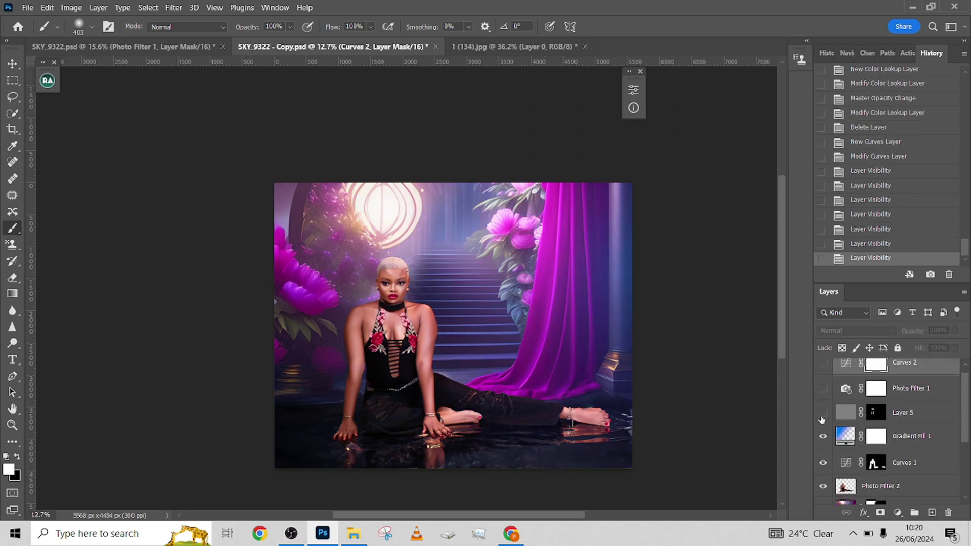
click(823, 435)
scroll(826, 439, down, 3)
click(823, 430)
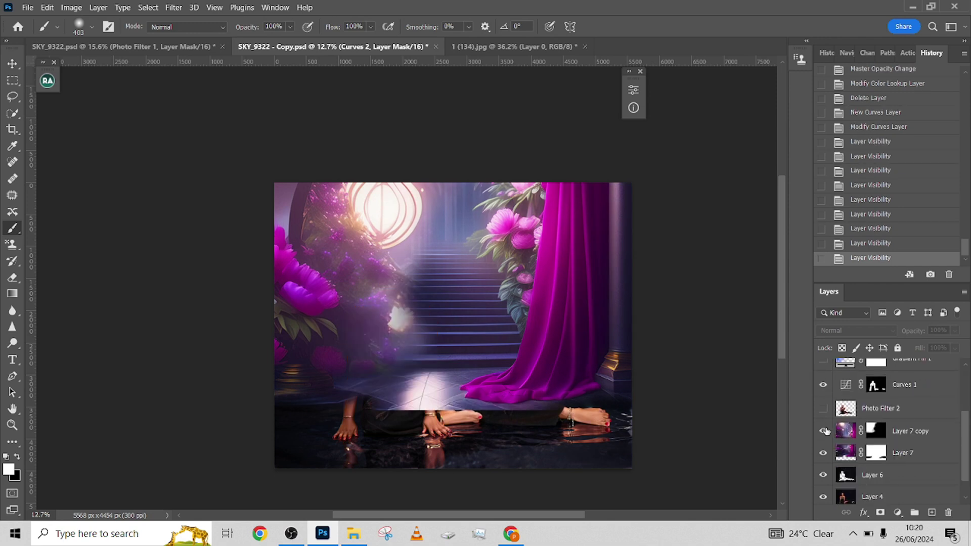
click(823, 431)
click(823, 431)
click(822, 452)
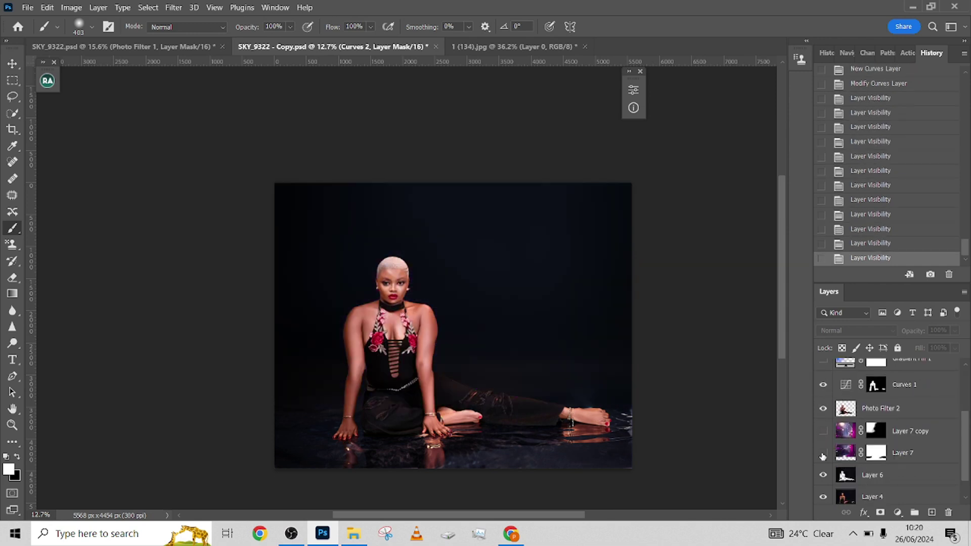
Show Gradient Fill 1, Layer 7, Layer 7 copy and Layer 5 again, comparing Curves 1 and Gradient Fill 1
click(824, 364)
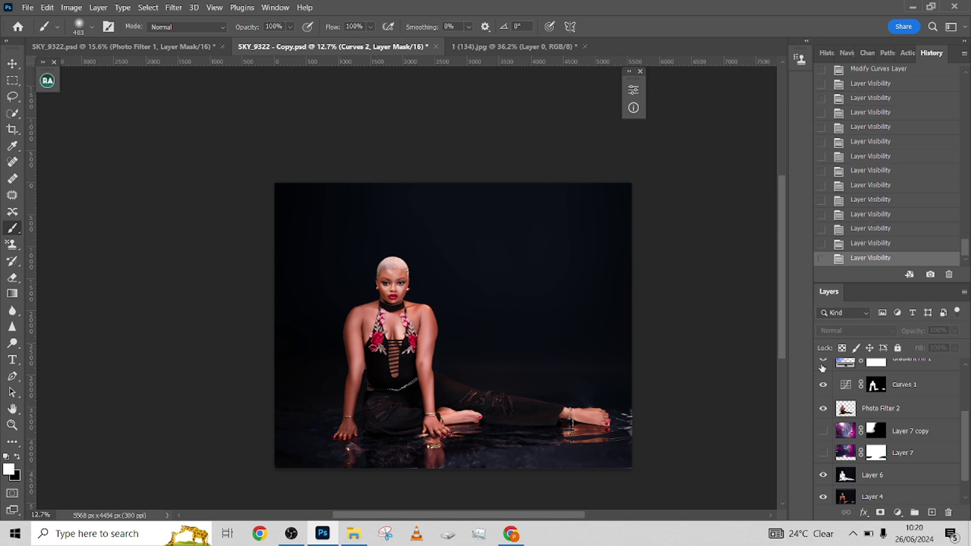
scroll(861, 449, down, 1)
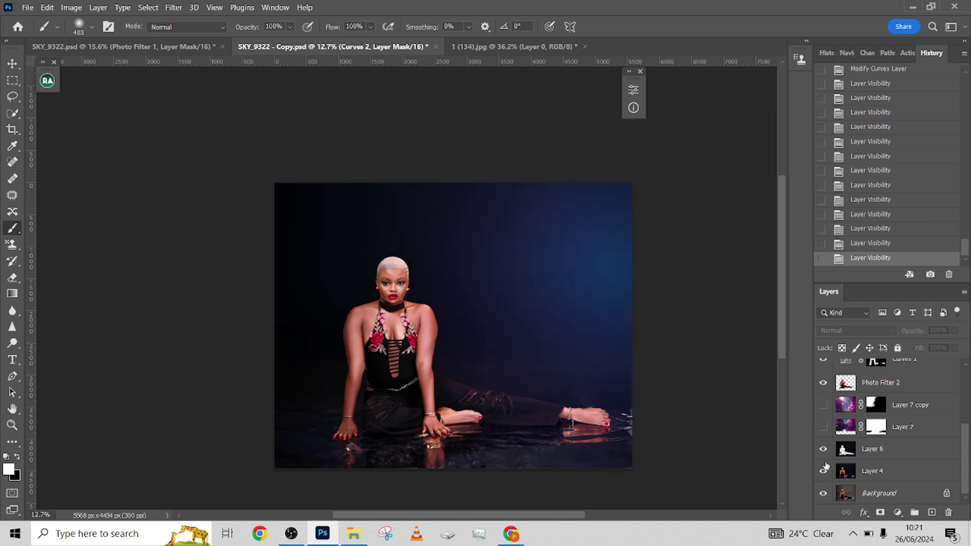
click(822, 427)
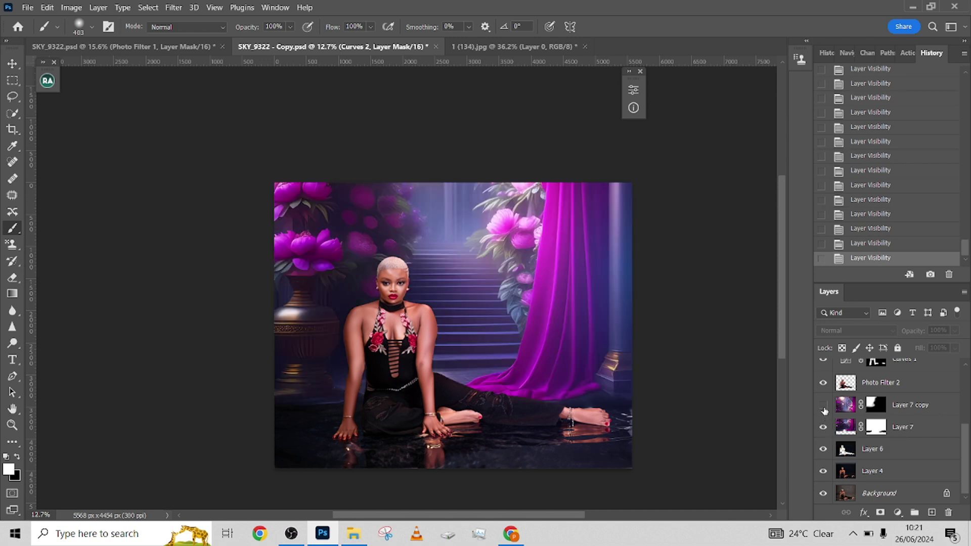
click(823, 405)
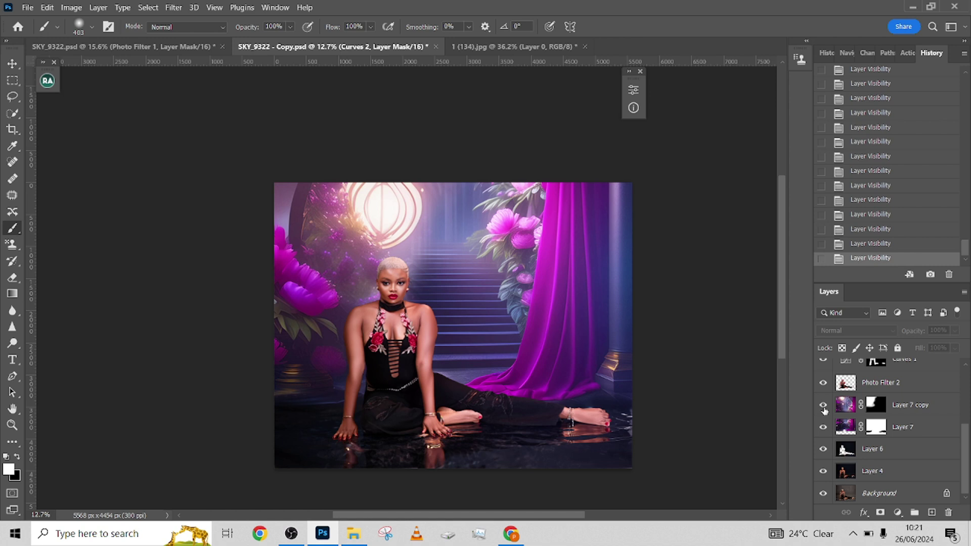
drag(963, 450, 953, 426)
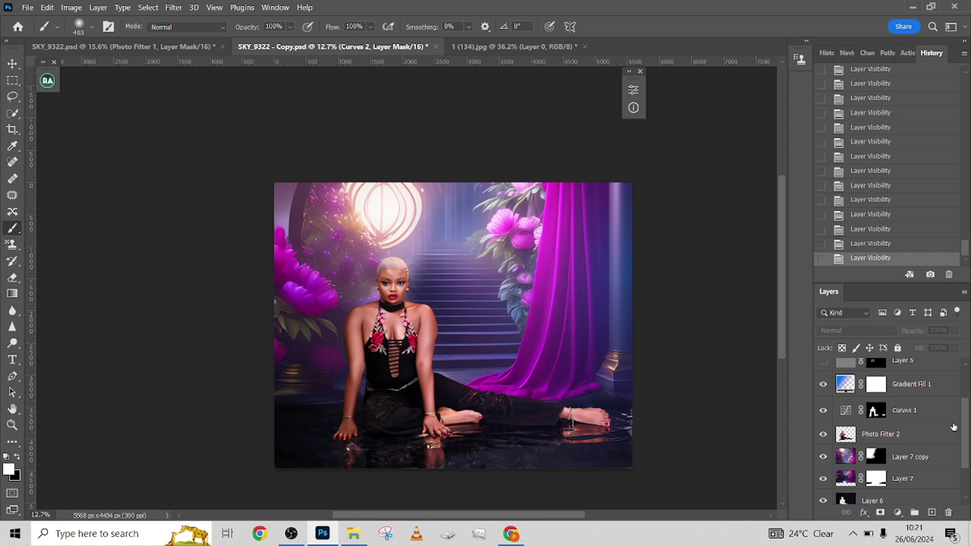
click(822, 414)
click(822, 414)
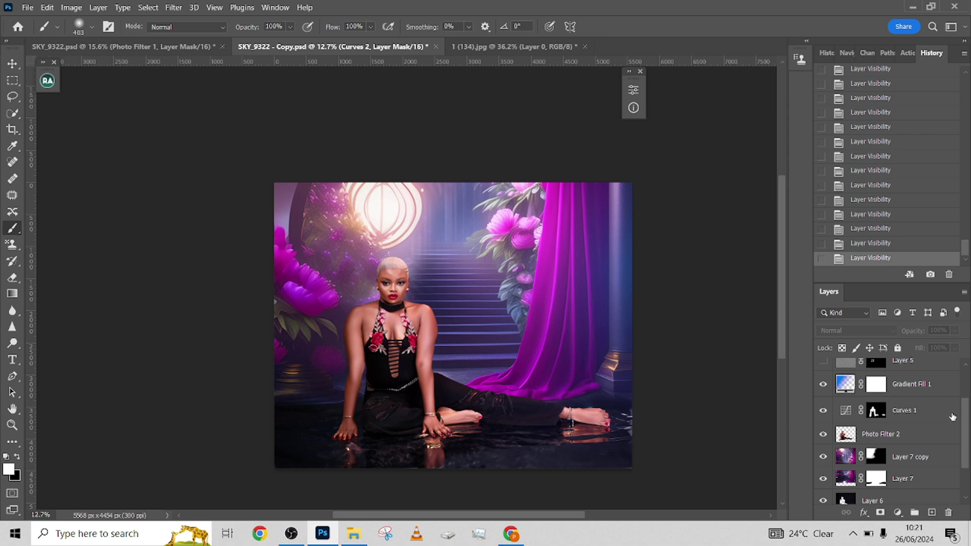
click(822, 386)
click(822, 386)
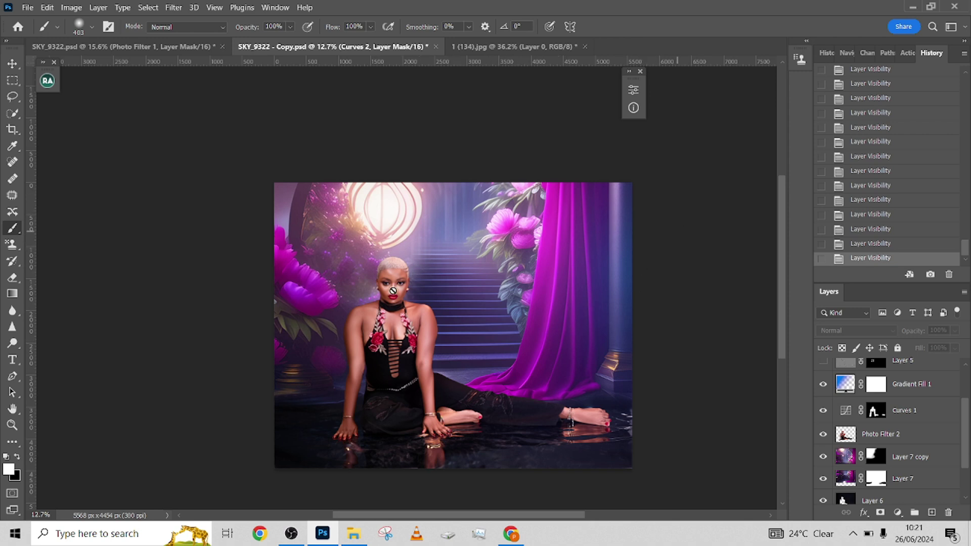
drag(962, 454, 966, 426)
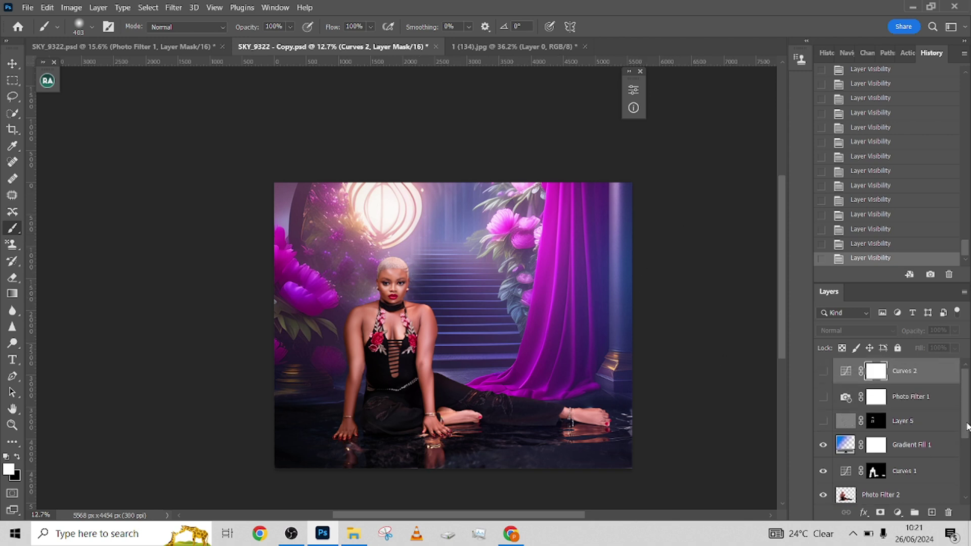
click(824, 424)
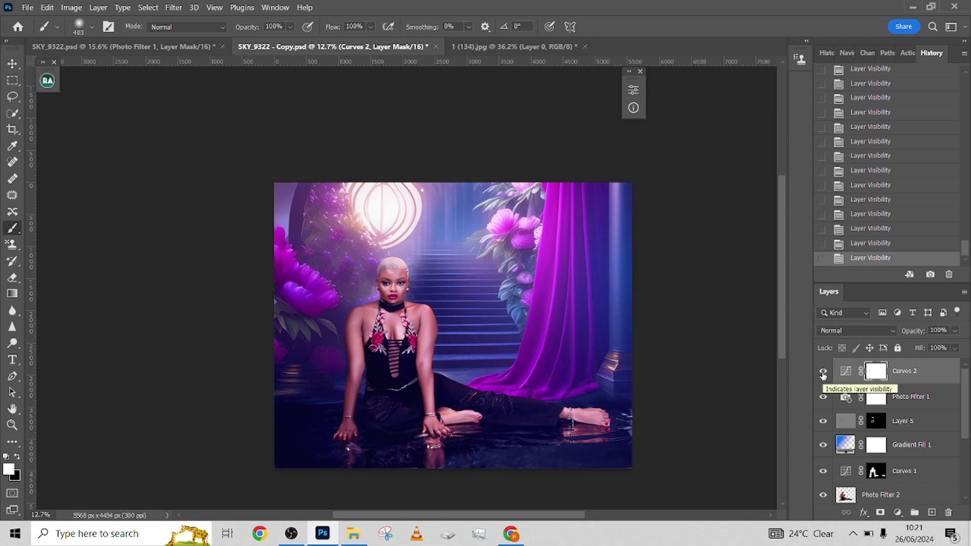
scroll(834, 429, down, 5)
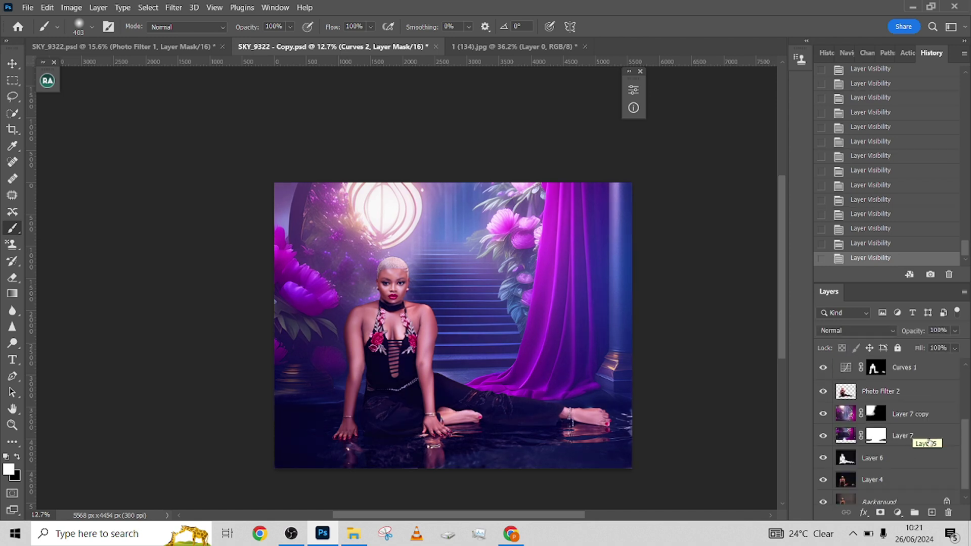
Solo Layer 4 a few times, then restore the full composite with every layer visible
alt+click(822, 472)
alt+click(823, 472)
alt+click(823, 471)
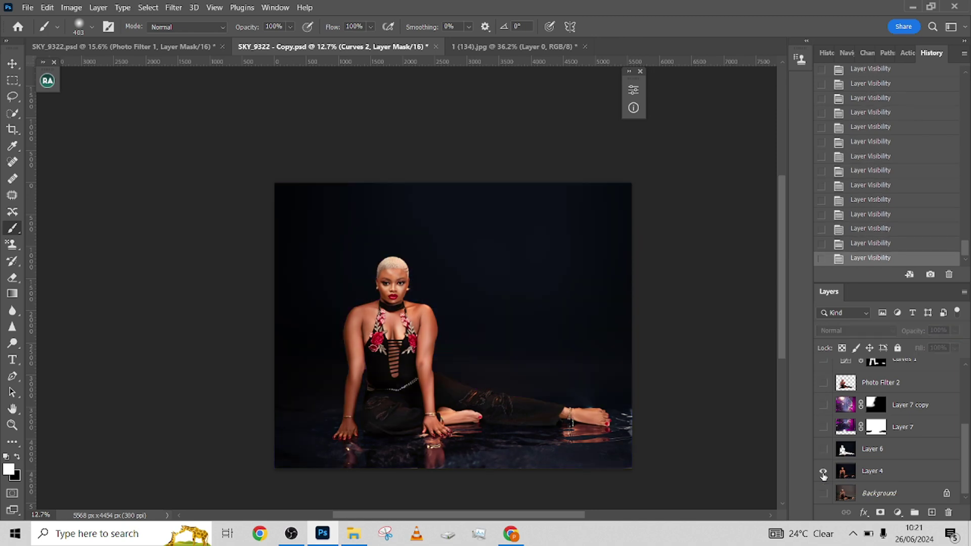
alt+click(823, 471)
alt+click(822, 472)
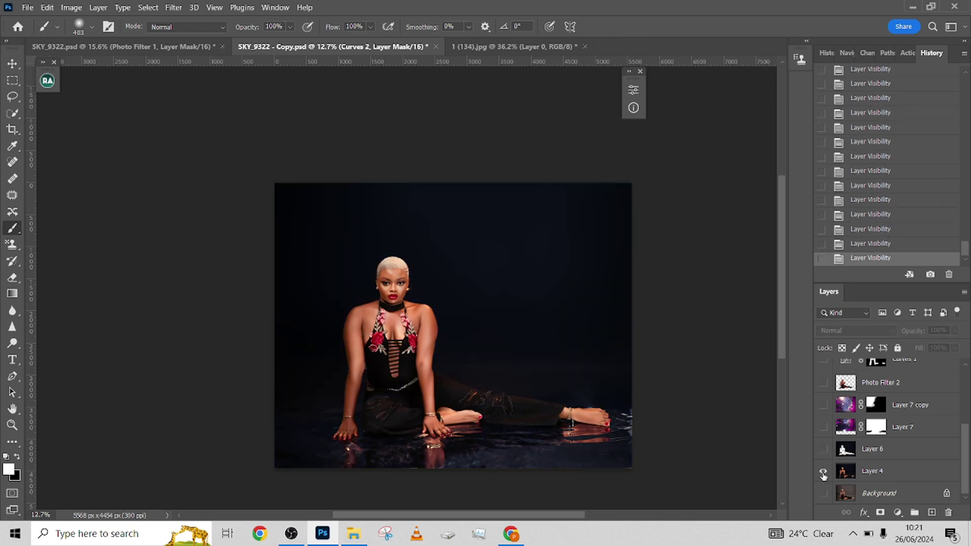
alt+click(823, 471)
alt+click(823, 471)
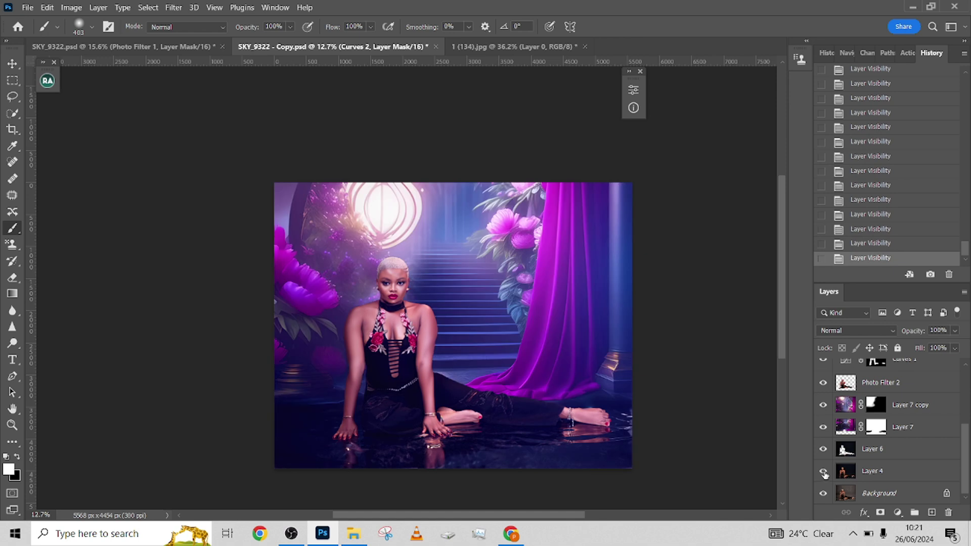
Lower Layer 7's opacity to 75%
click(941, 424)
click(955, 330)
mouse_move(962, 345)
mouse_down()
mouse_move(944, 347)
mouse_move(962, 348)
mouse_up()
Adjust Layer 7 copy's opacity, then set Layer 7's opacity back to 100%
click(946, 417)
click(954, 330)
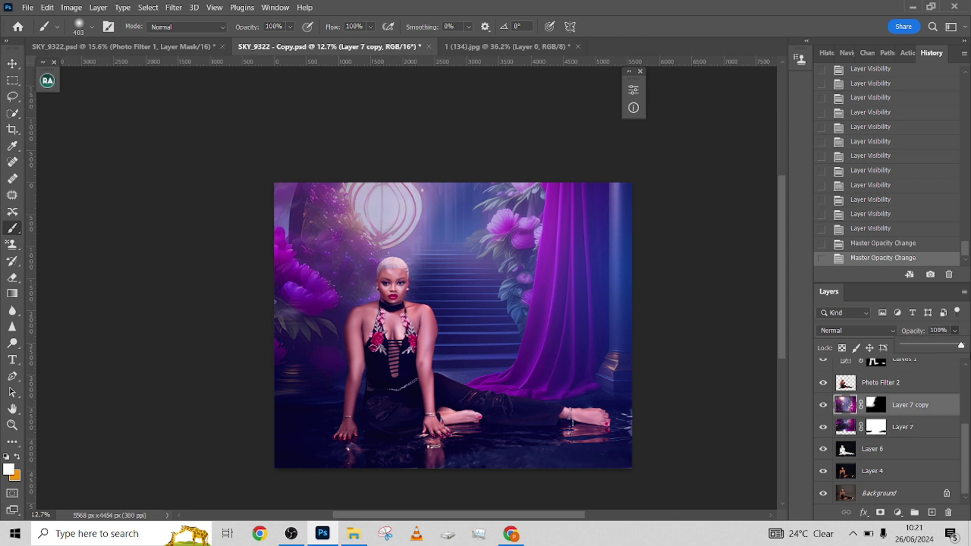
click(928, 432)
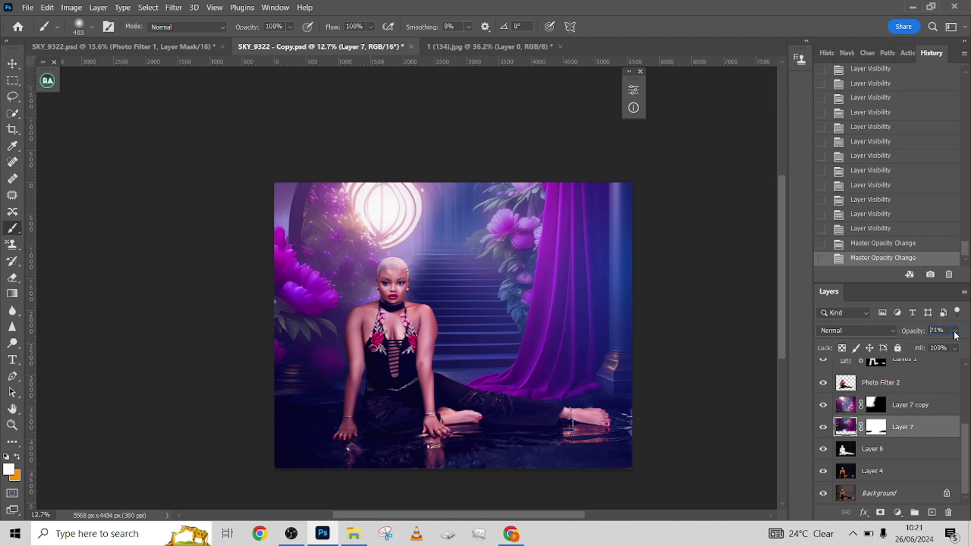
click(955, 330)
drag(944, 346, 962, 346)
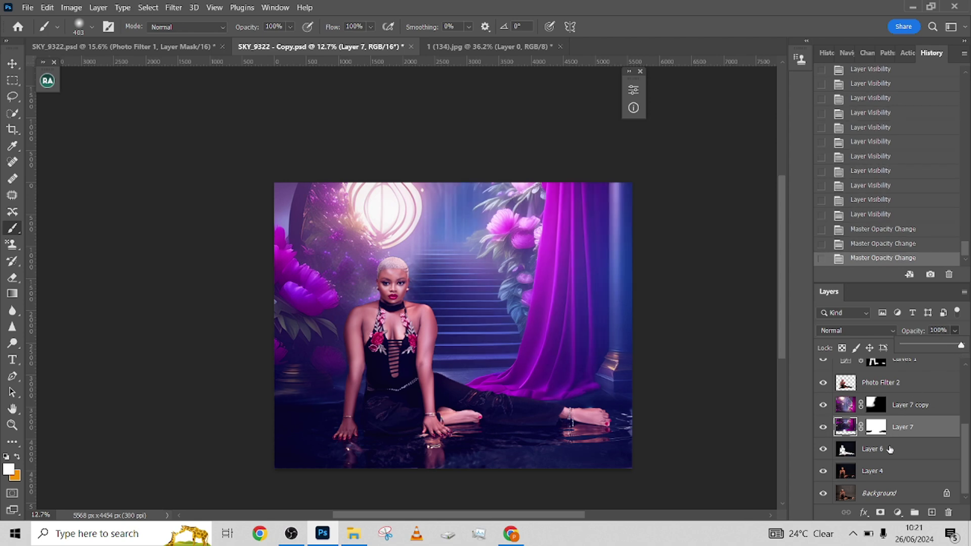
Select Layer 7 and Layer 7 copy together and merge them into one layer
shift+click(940, 405)
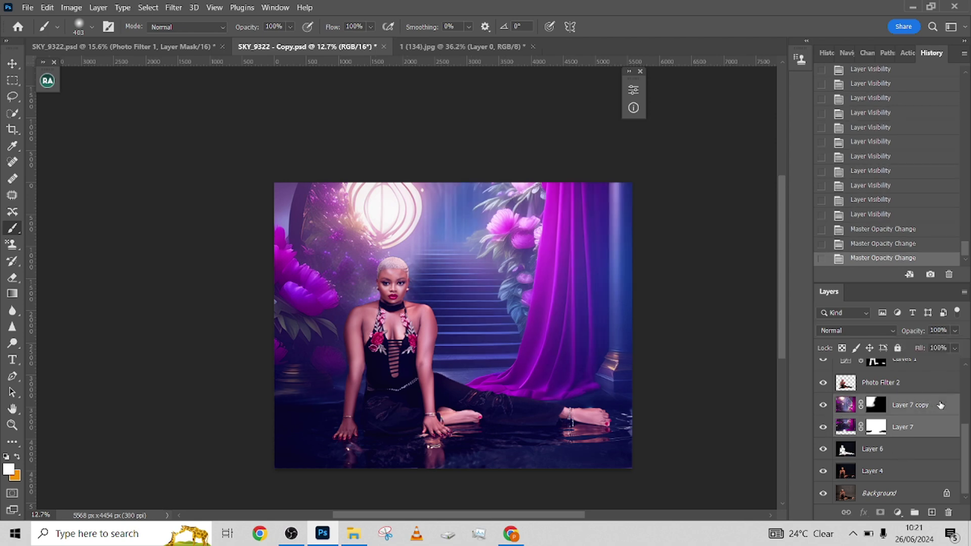
right_click(940, 405)
click(822, 382)
click(173, 8)
Apply a Gaussian Blur with a 10-pixel radius to the merged background
mouse_move(202, 158)
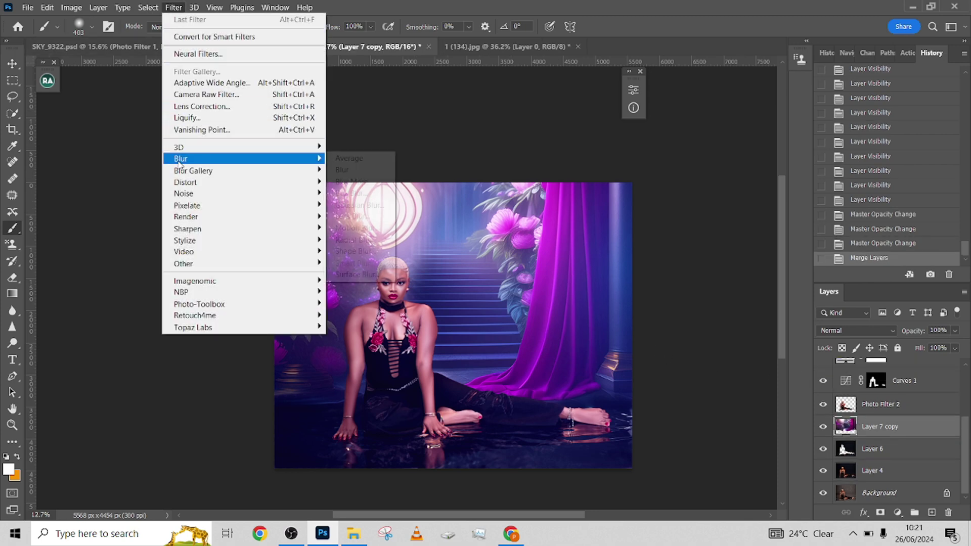
click(336, 204)
drag(721, 344, 677, 347)
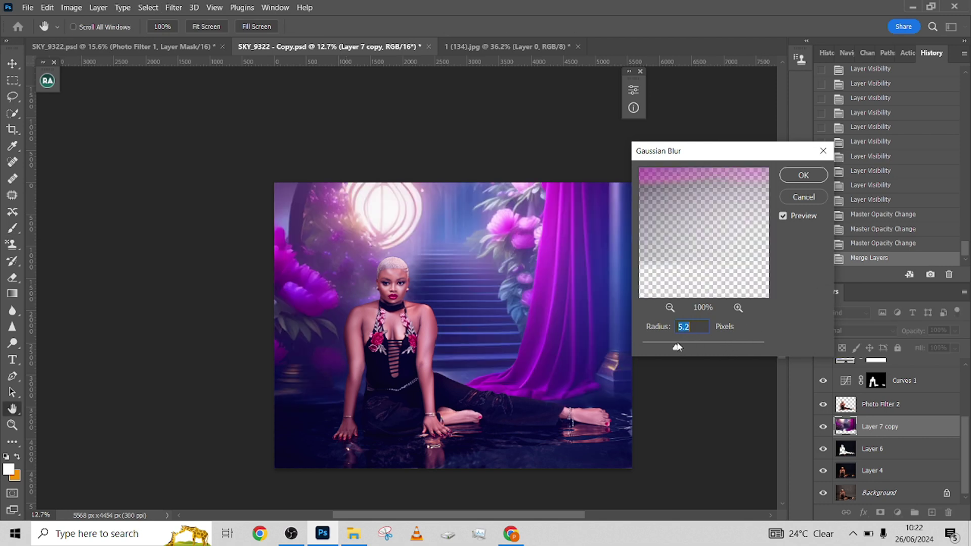
click(682, 346)
drag(666, 346, 652, 347)
click(652, 348)
text(10)
click(803, 176)
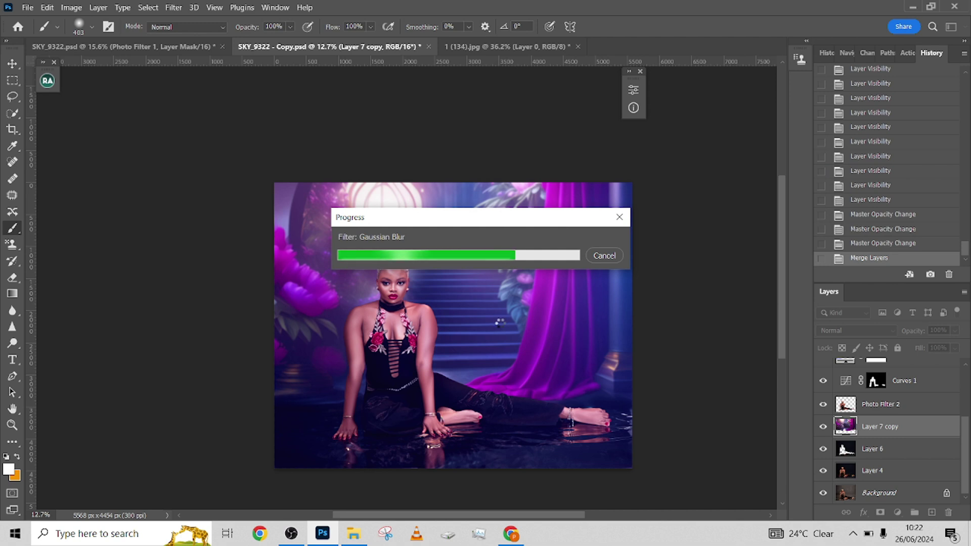
Darken the midtones slightly with a Curves point at input 133, output 125
key(ctrl+m)
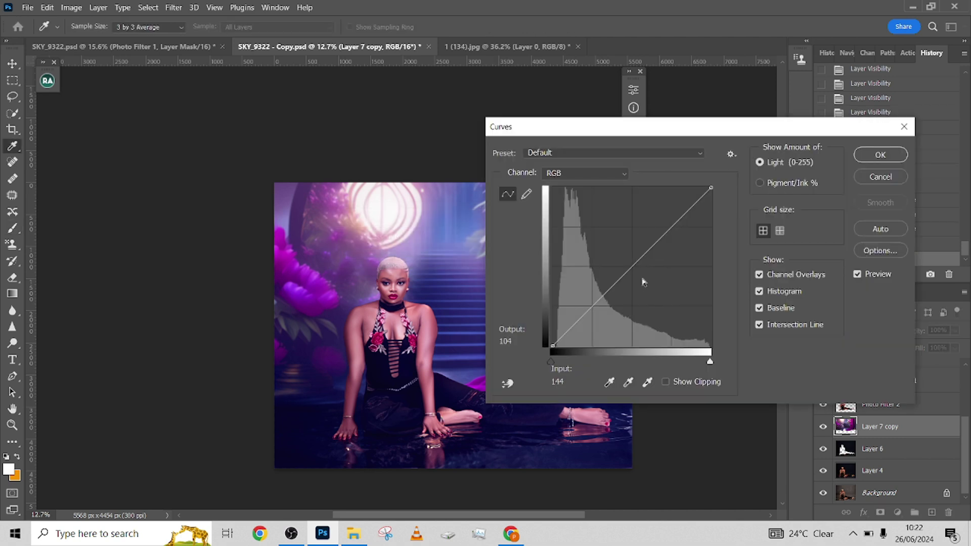
click(635, 268)
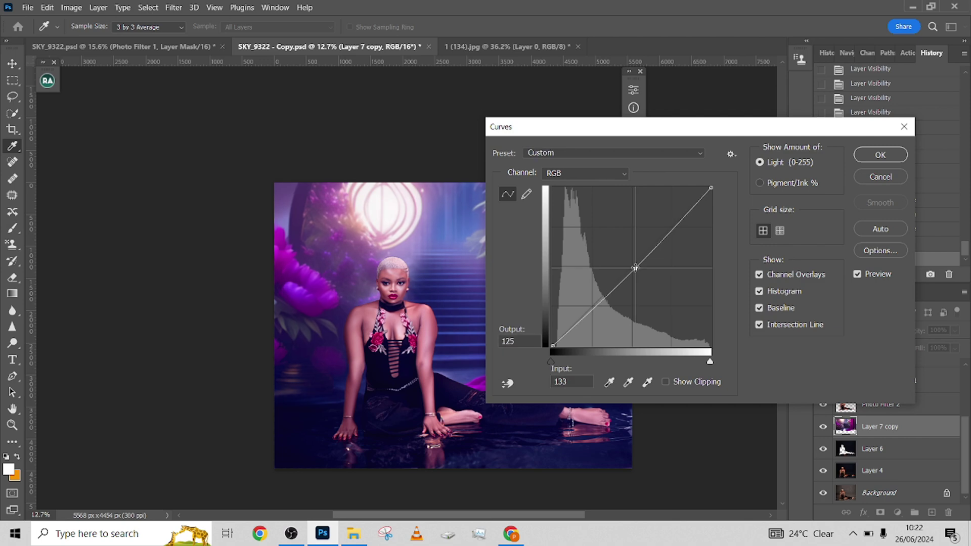
click(864, 158)
Undo the darkening Curves so the backdrop keeps only its Gaussian Blur
key(b)
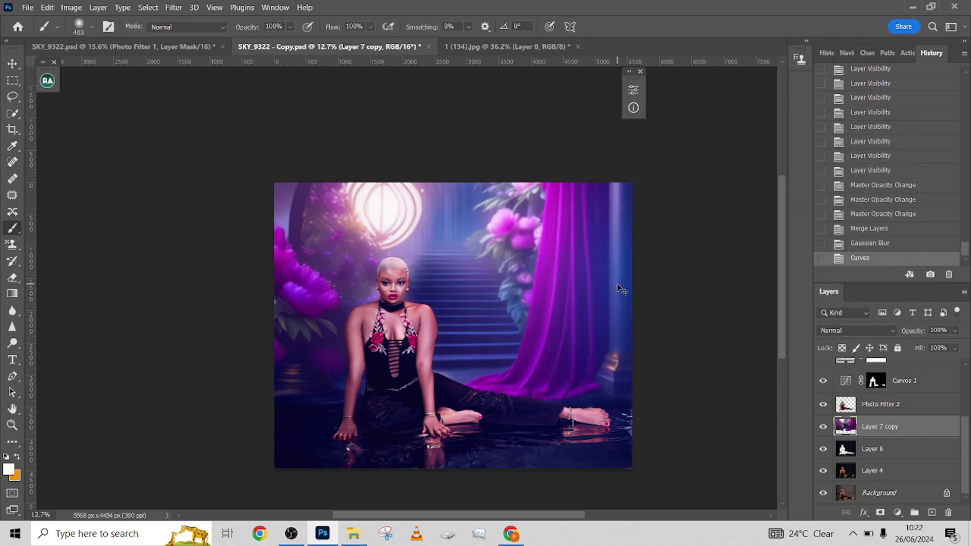
key(ctrl+z)
scroll(422, 289, up, 1)
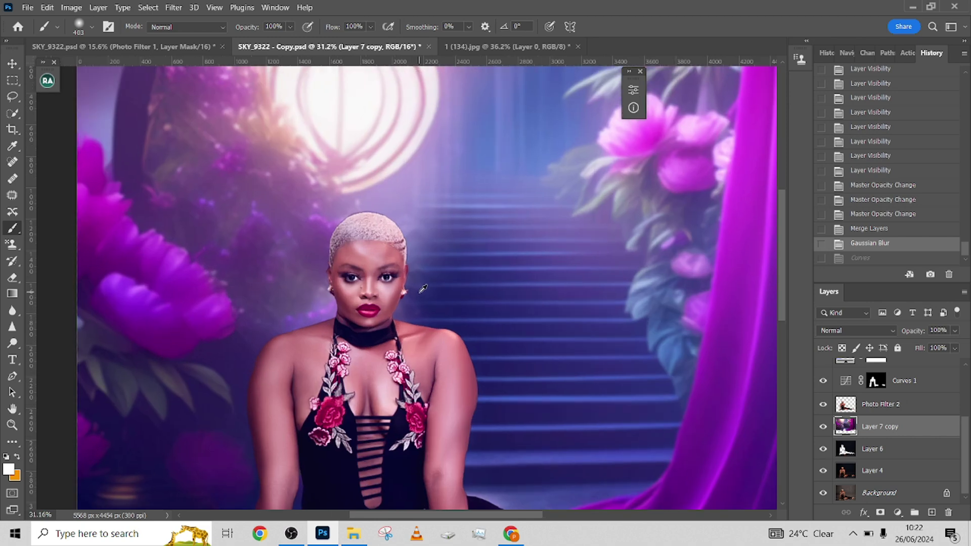
scroll(422, 288, down, 3)
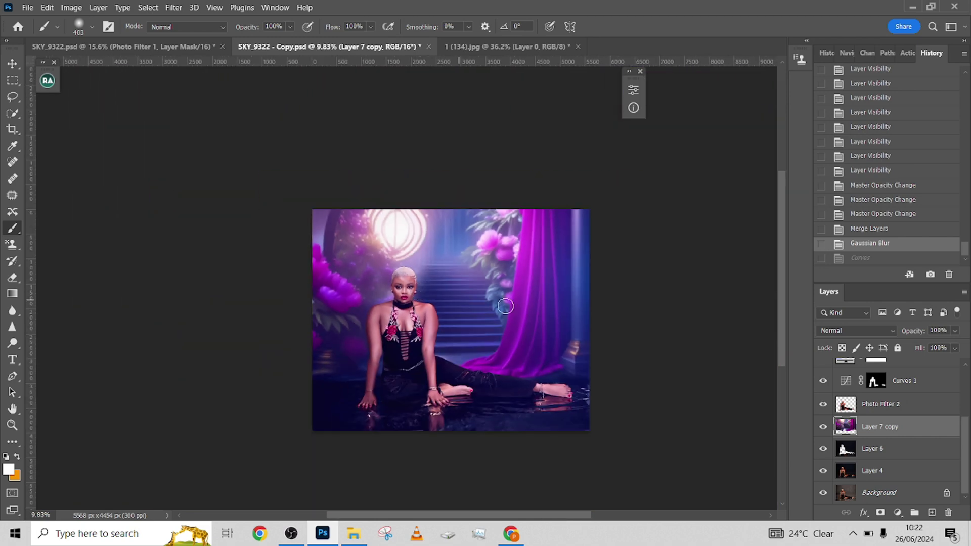